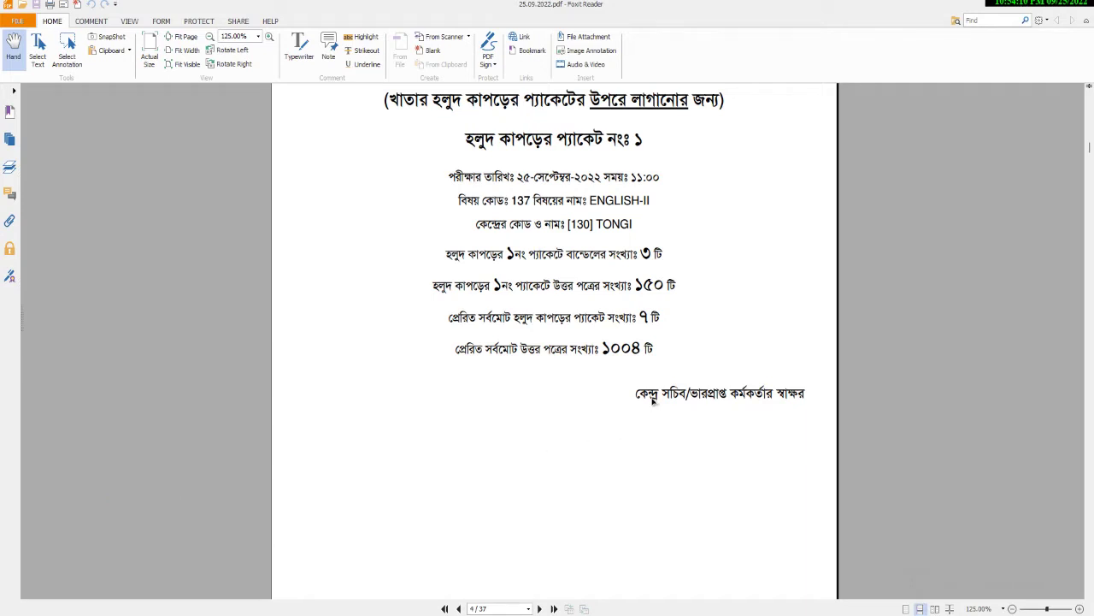
Drag the signature caption text boxes toward the right side, below the totals.
left_click(664, 395)
left_click_drag(703, 397, 526, 413)
scroll(567, 433, "down", 3)
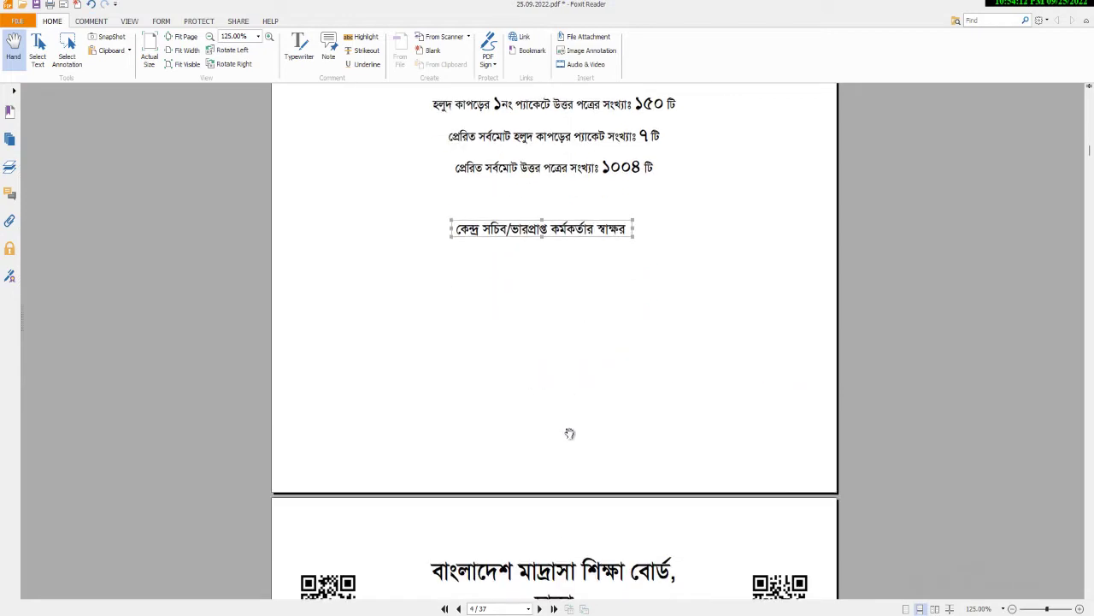
left_click(767, 344)
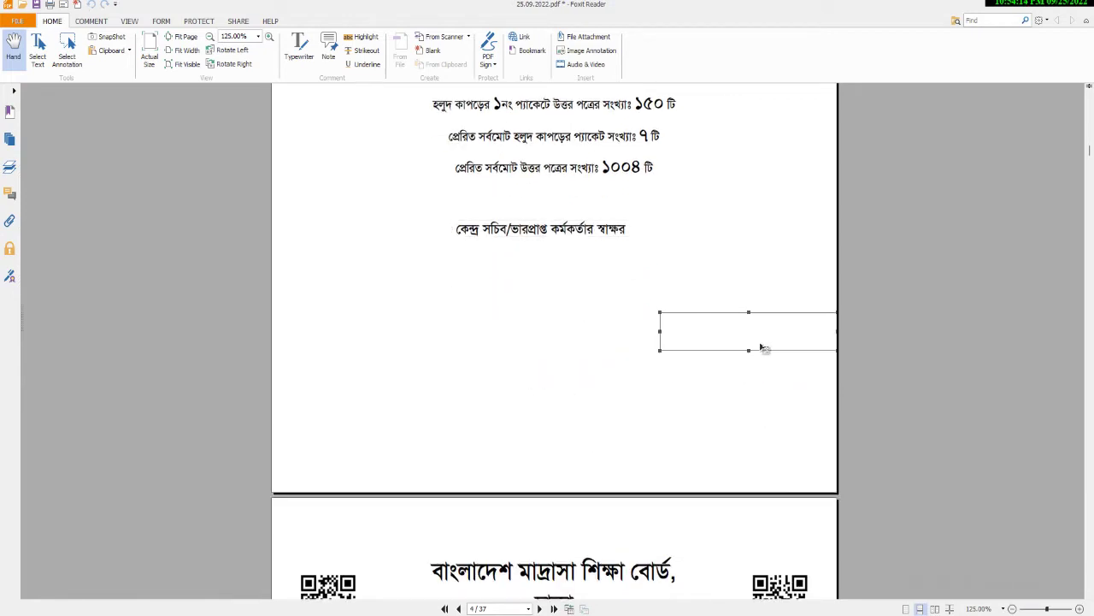
left_click_drag(760, 347, 518, 386)
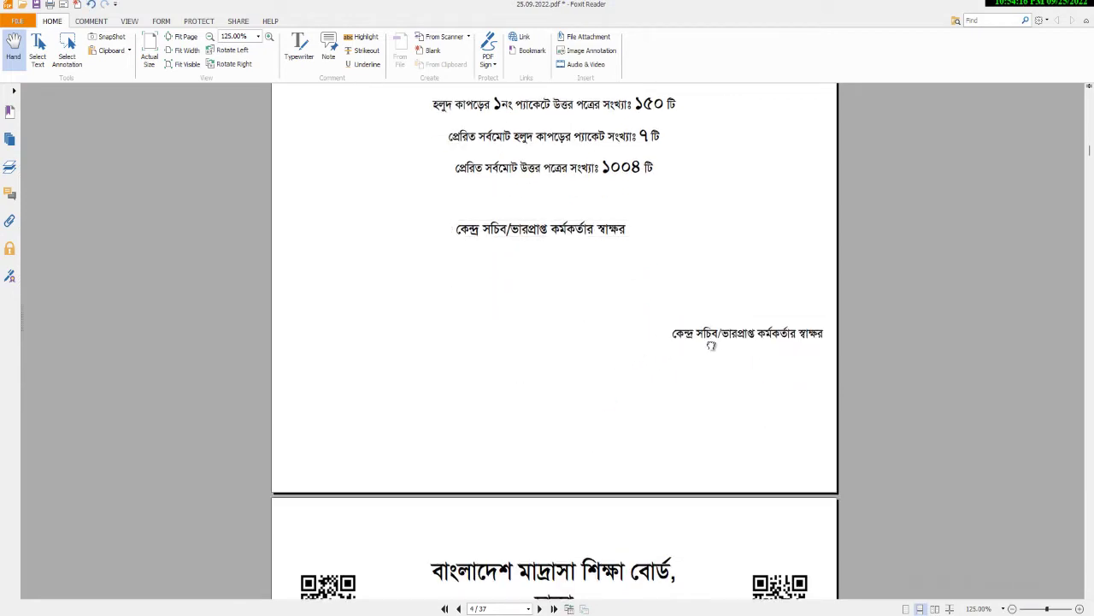
Shift the signature caption up and right, and the empty box below it rightward.
left_click(507, 390)
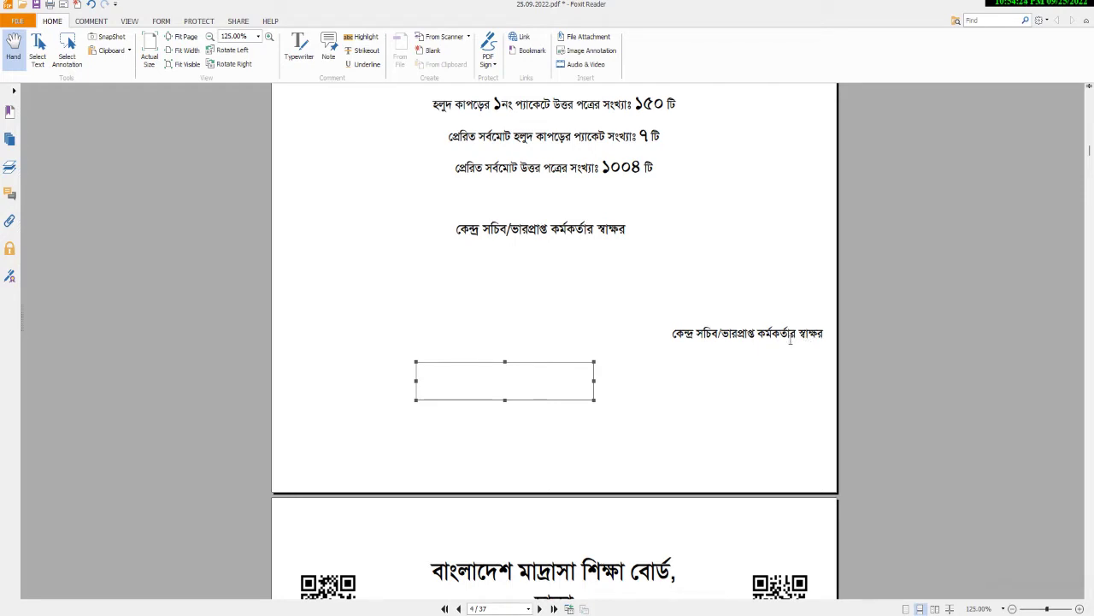
mouse_move(608, 231)
left_mouse_down()
mouse_move(726, 203)
mouse_move(793, 207)
mouse_move(705, 228)
left_mouse_up()
left_click(466, 382)
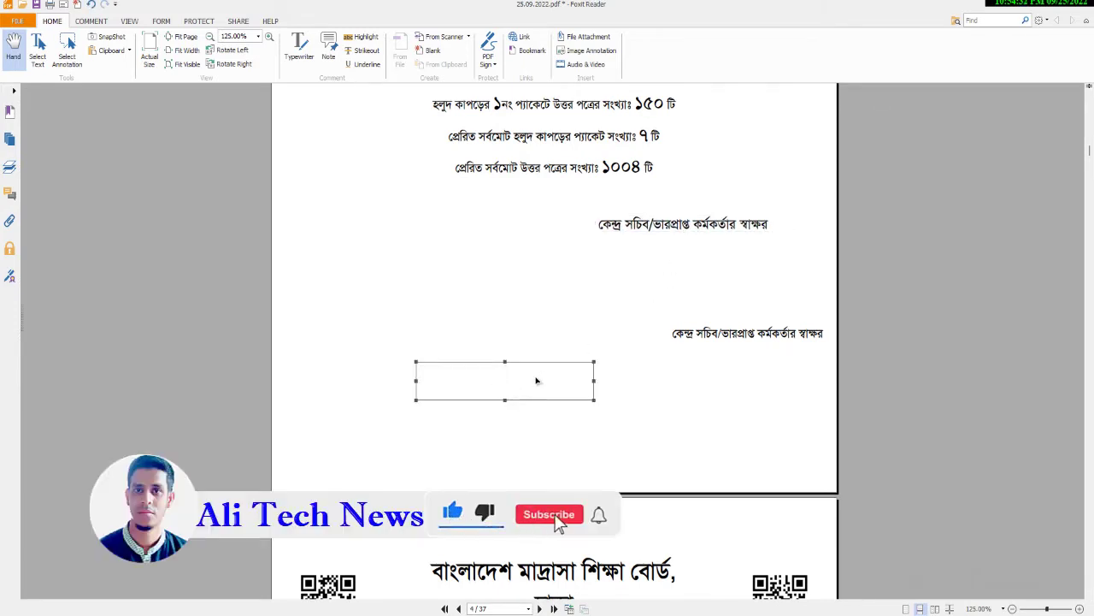
left_click_drag(537, 380, 551, 351)
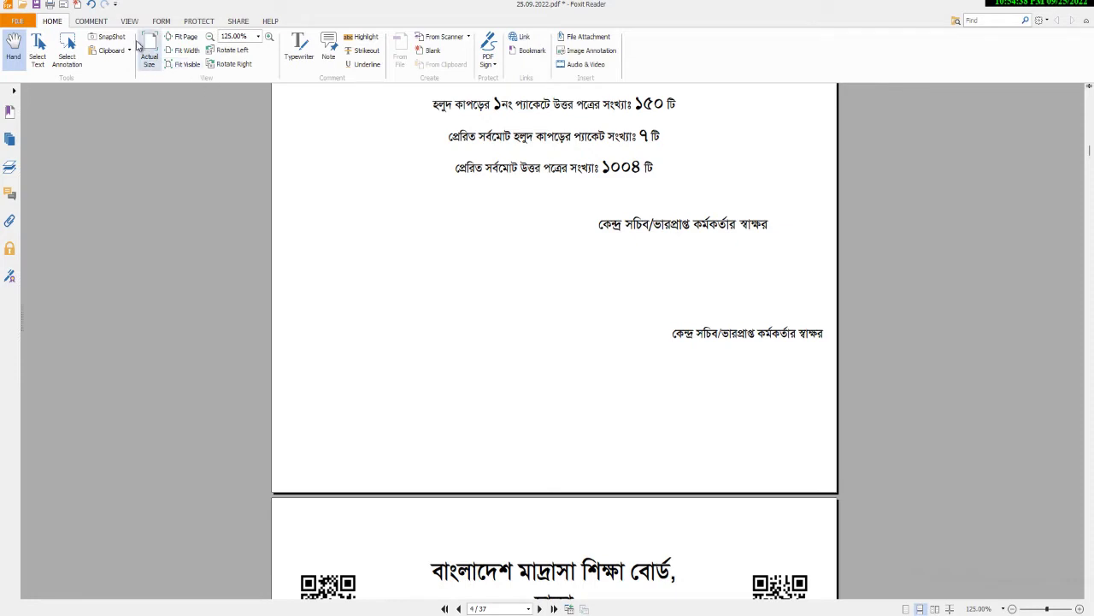
left_click(92, 22)
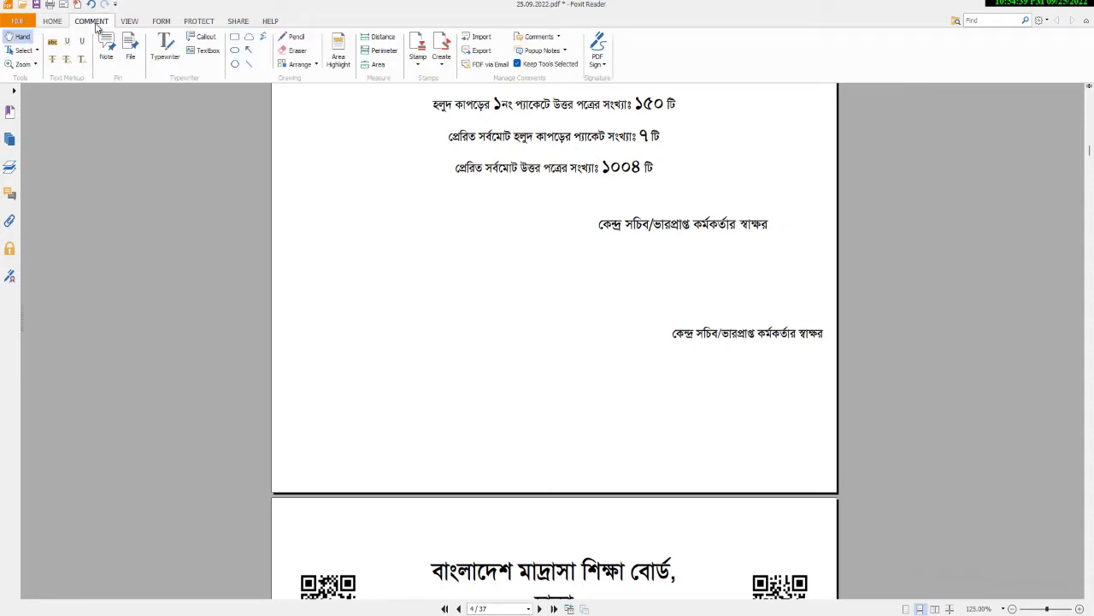
Add a new text box with a white border below the totals.
left_click(205, 53)
left_click(587, 295)
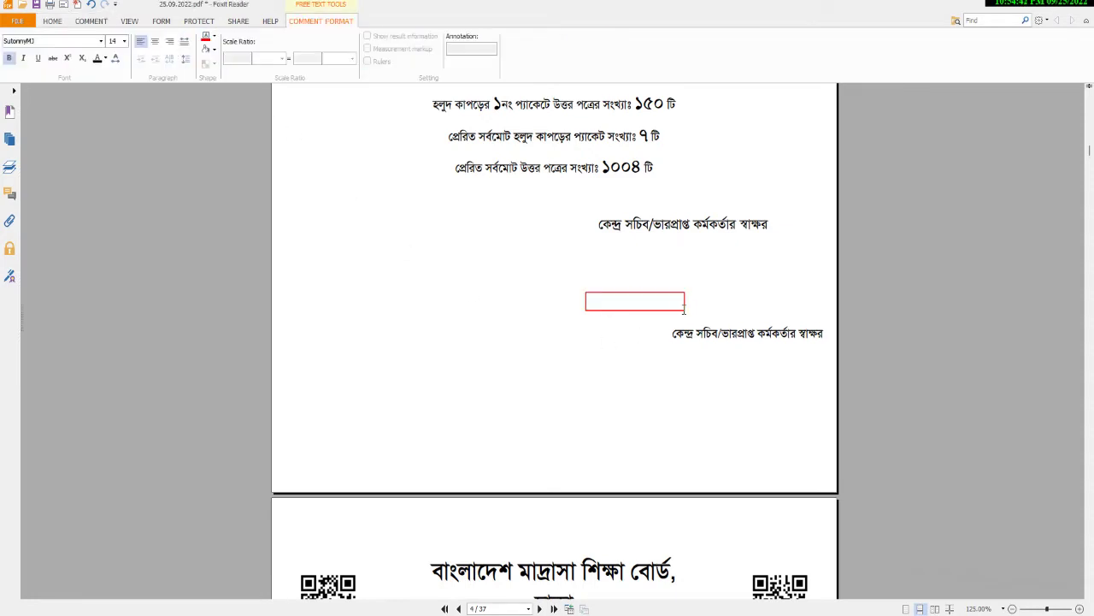
left_click(213, 37)
left_click(205, 76)
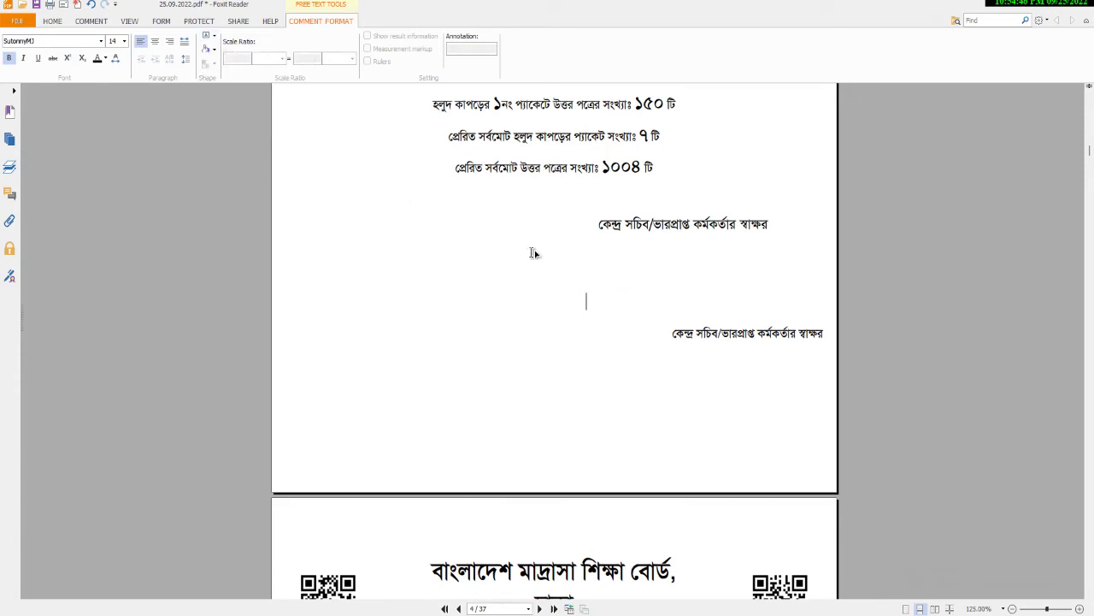
left_click(52, 21)
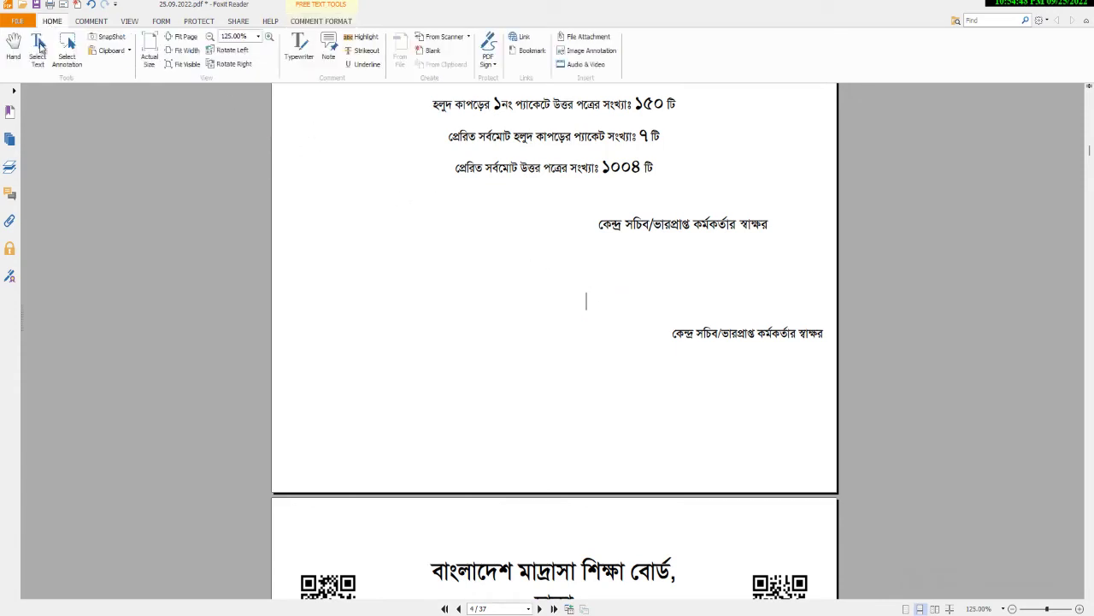
left_click(586, 256)
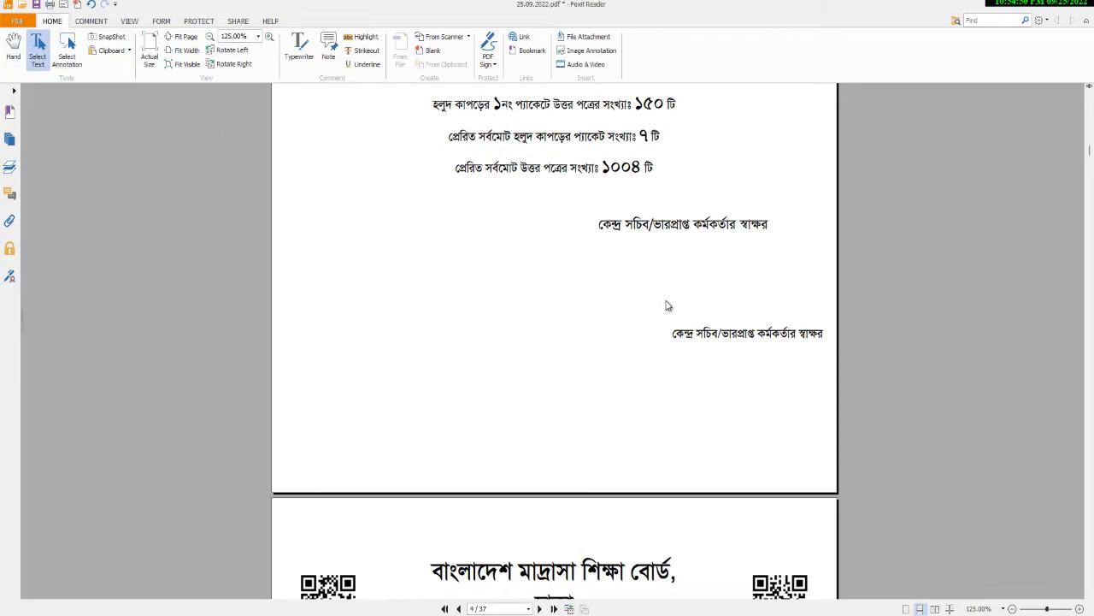
Cover the lower caption with the white box and delete the upper signature caption.
left_click(68, 53)
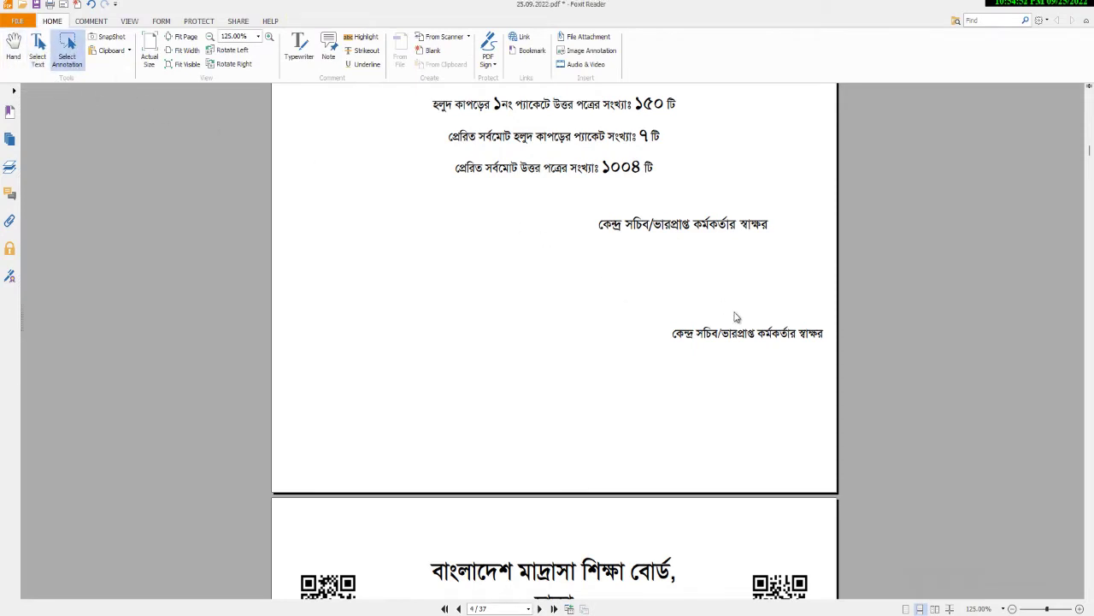
mouse_move(657, 298)
left_mouse_down()
mouse_move(689, 330)
mouse_move(833, 355)
mouse_move(780, 360)
left_mouse_up()
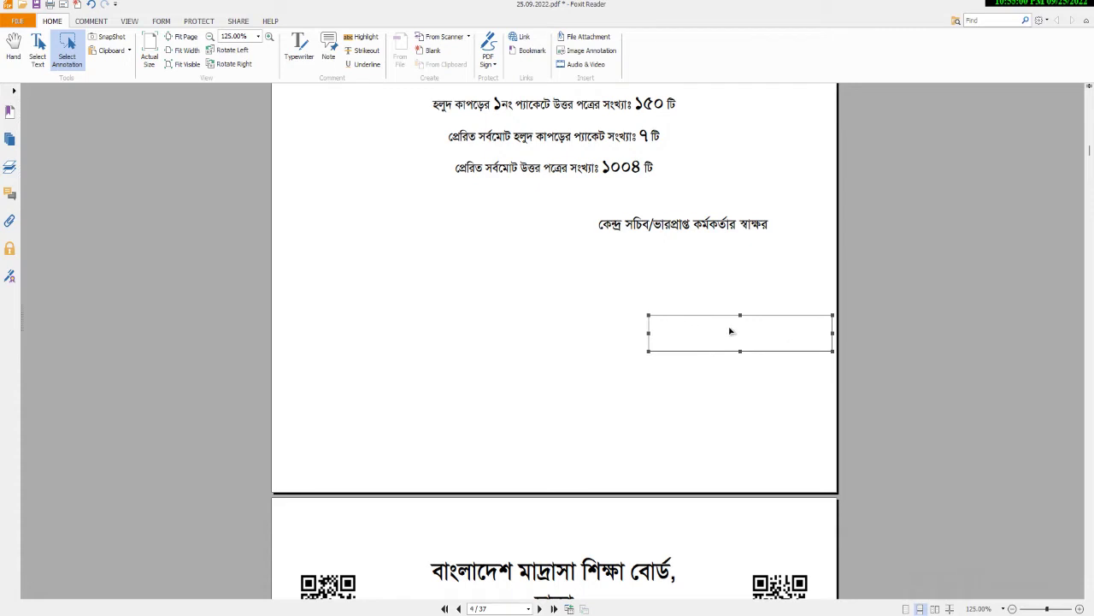
left_click(698, 257)
left_click(687, 226)
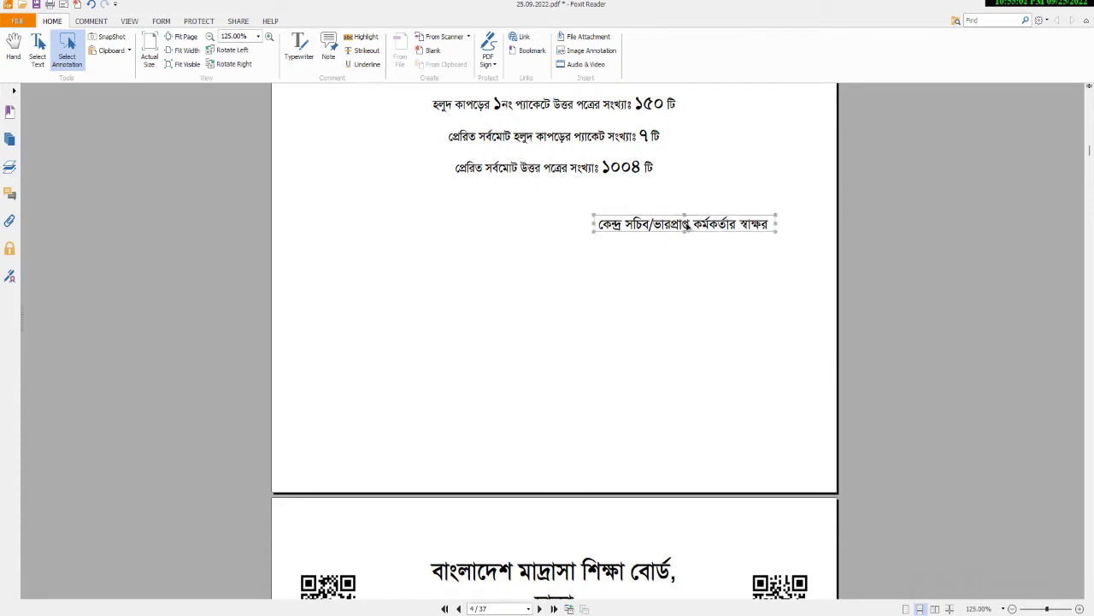
key("Delete")
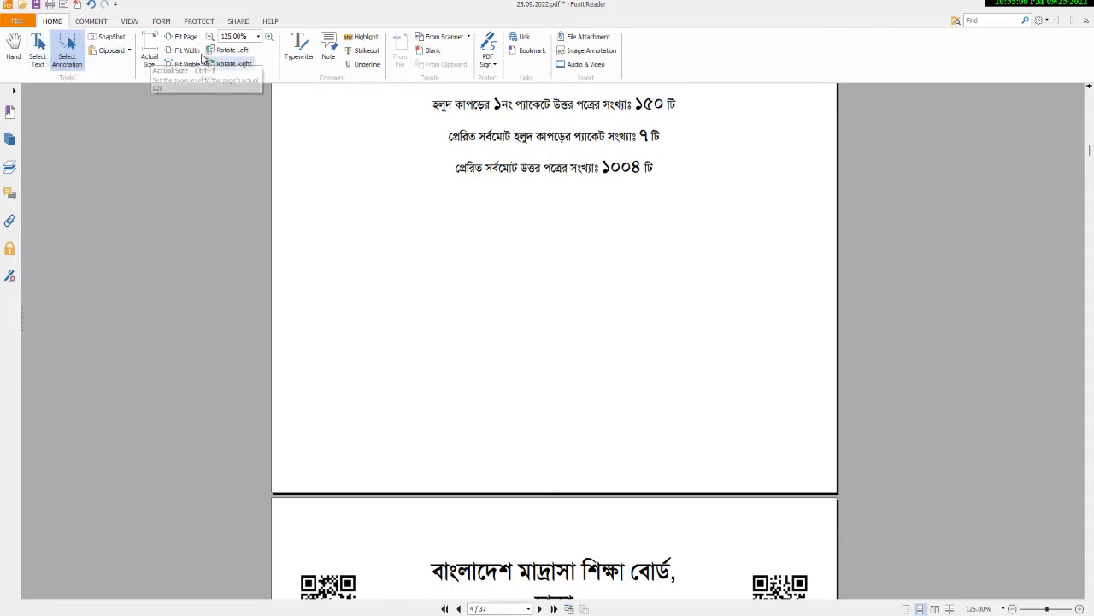
left_click(299, 47)
Type the Bengali caption কেন্দ্র সচিব as a typewriter note below the totals.
left_click(642, 242)
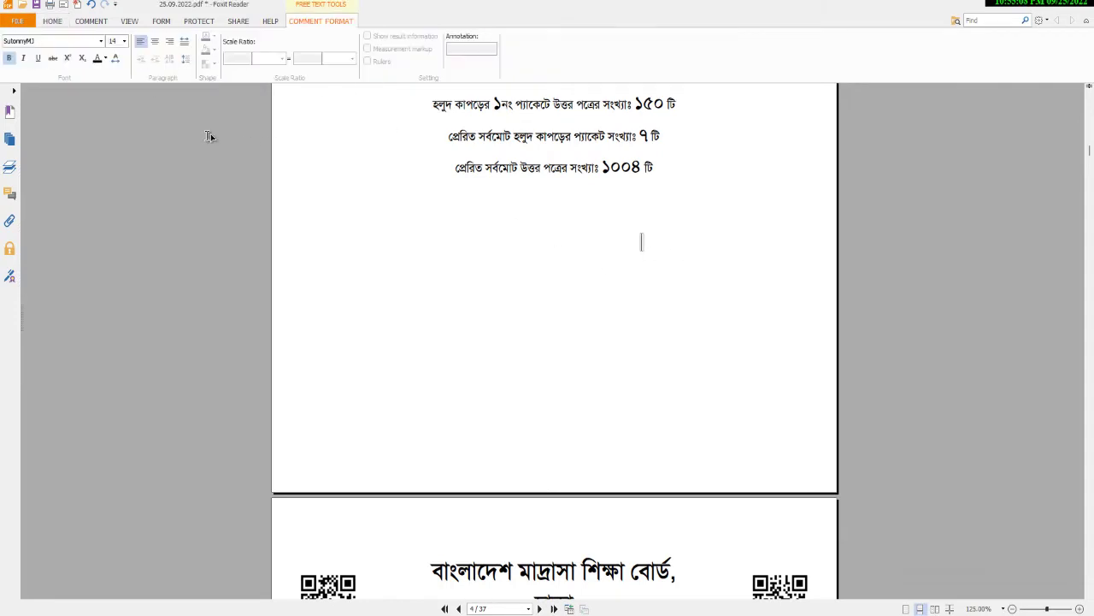
key("alt")
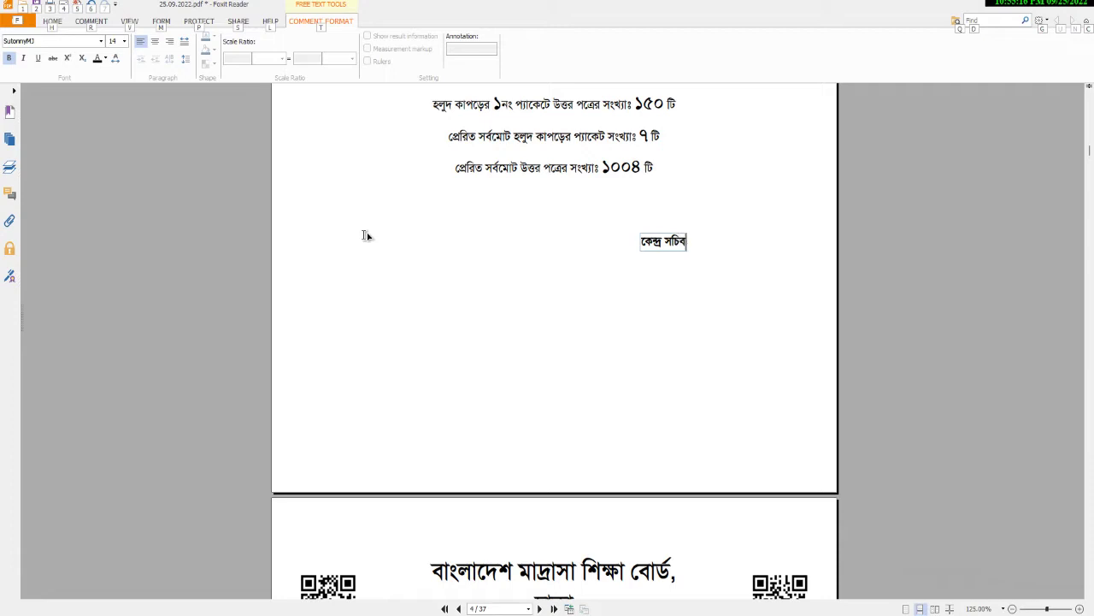
type("ww")
left_click(598, 305)
Move the কেন্দ্র সচিব note up and to the right.
left_click(691, 253)
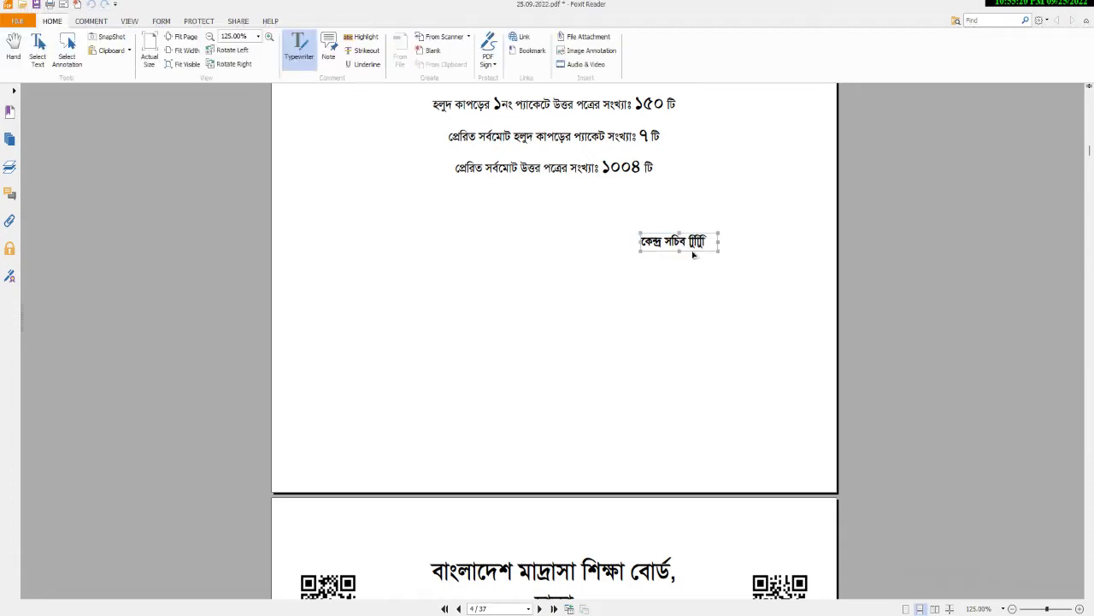
left_click_drag(687, 246, 747, 219)
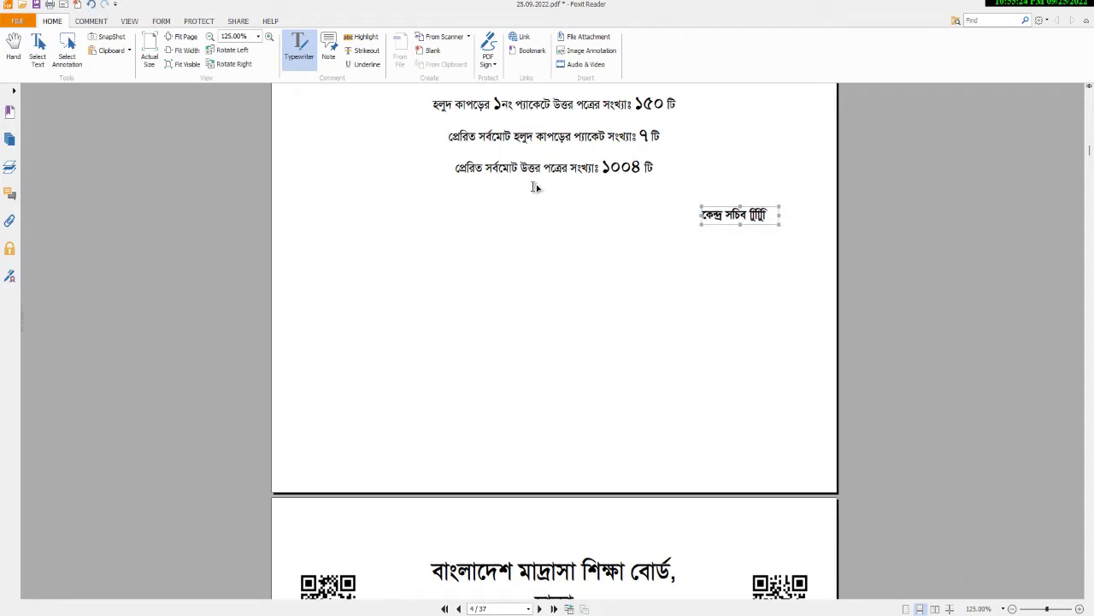
scroll(569, 278, "up", 3)
scroll(569, 278, "up", 4)
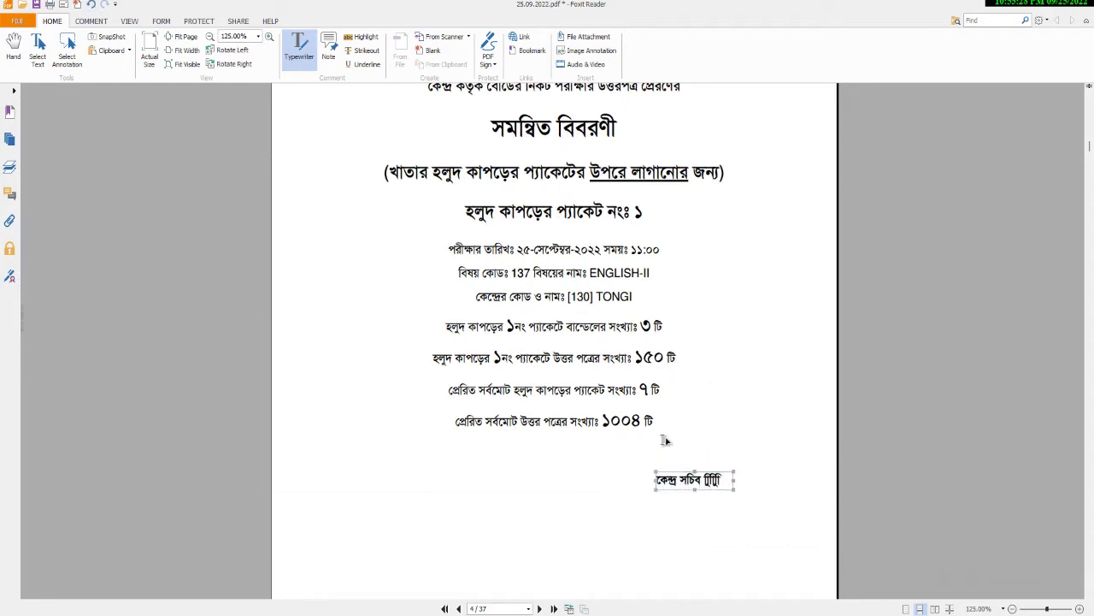
scroll(523, 318, "up", 4)
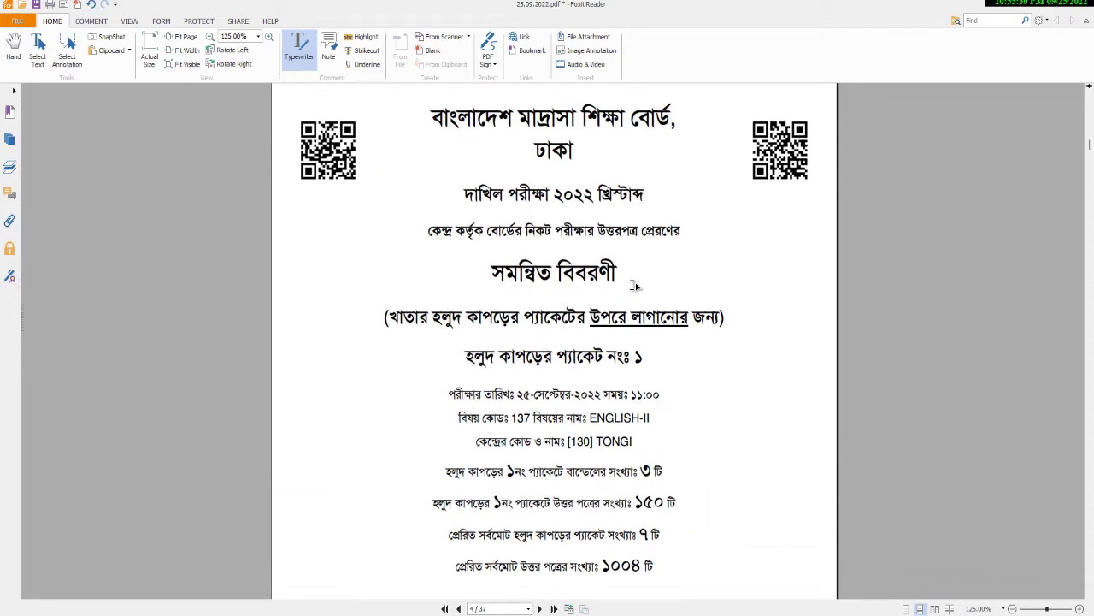
left_click(91, 20)
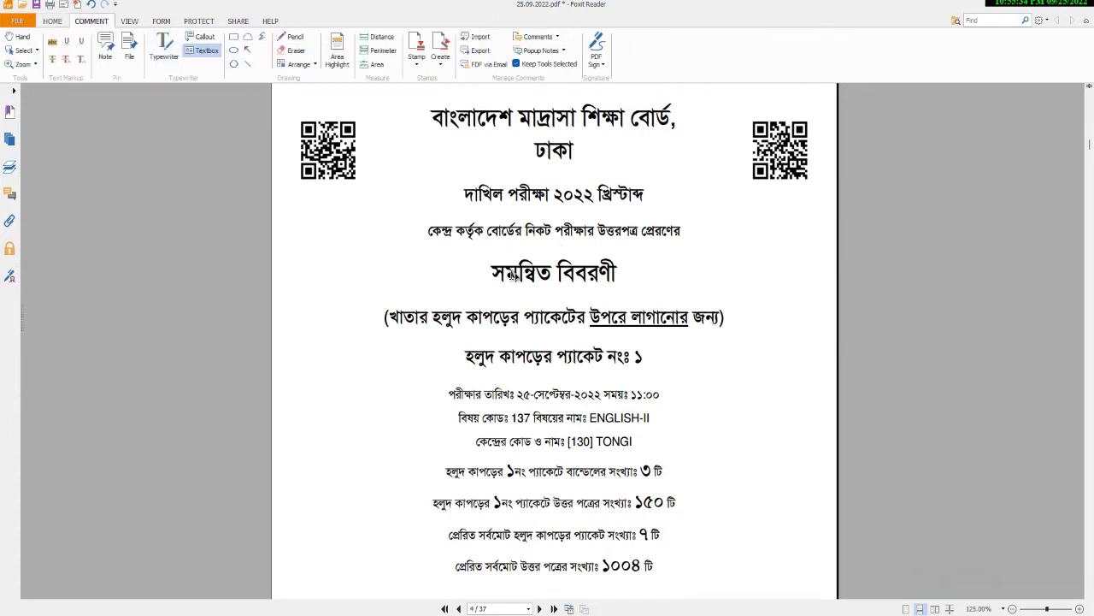
Cover the সমন্বিত বিবরণী heading with a white-bordered text box sized over it.
left_click_drag(456, 254, 554, 269)
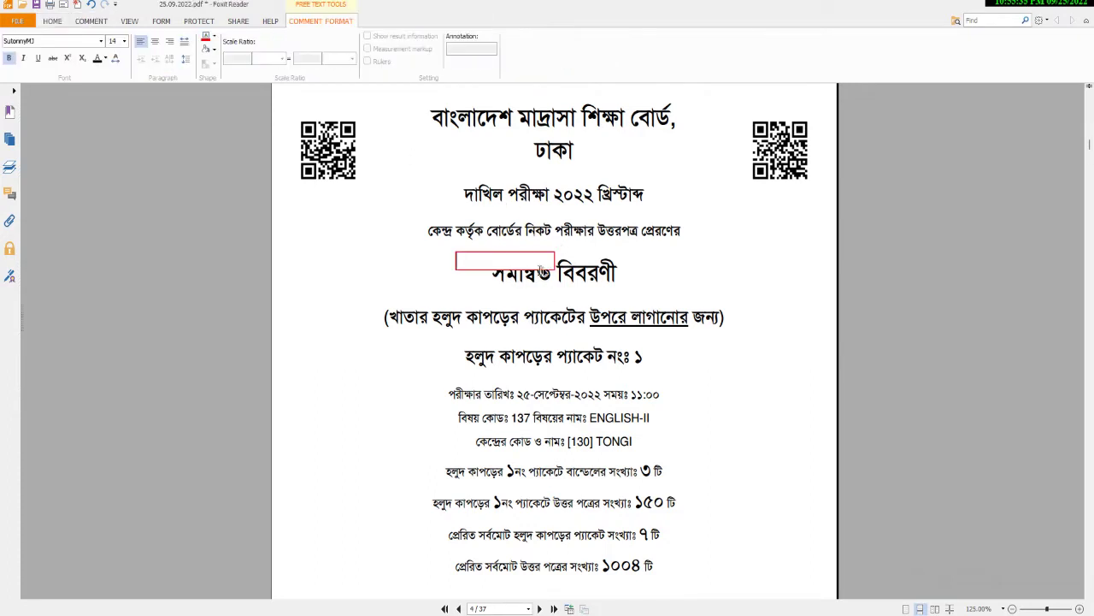
left_click(214, 37)
left_click(206, 77)
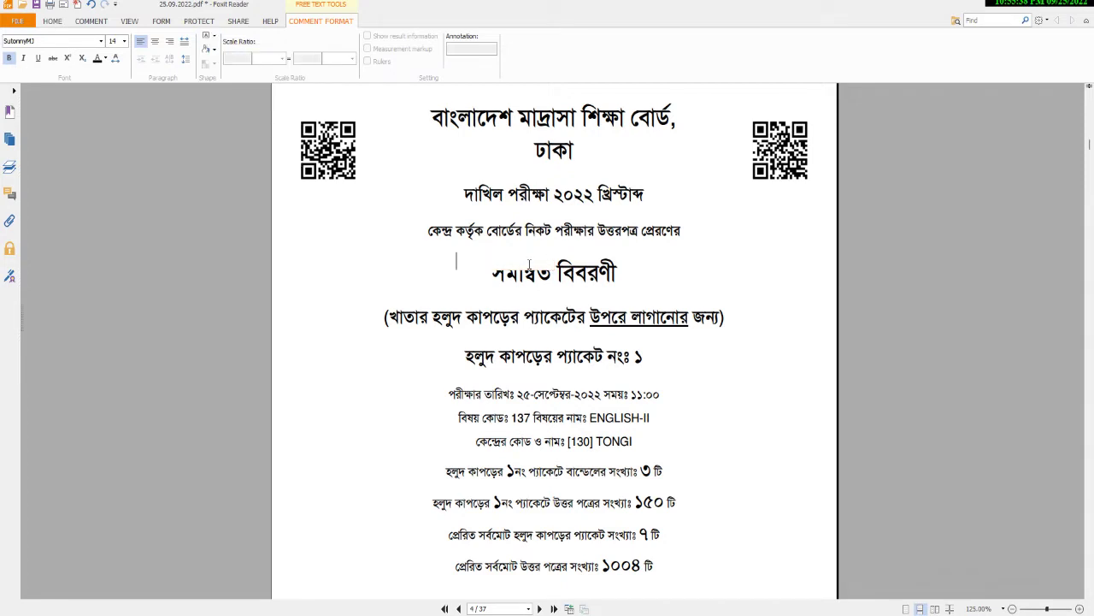
left_click(53, 21)
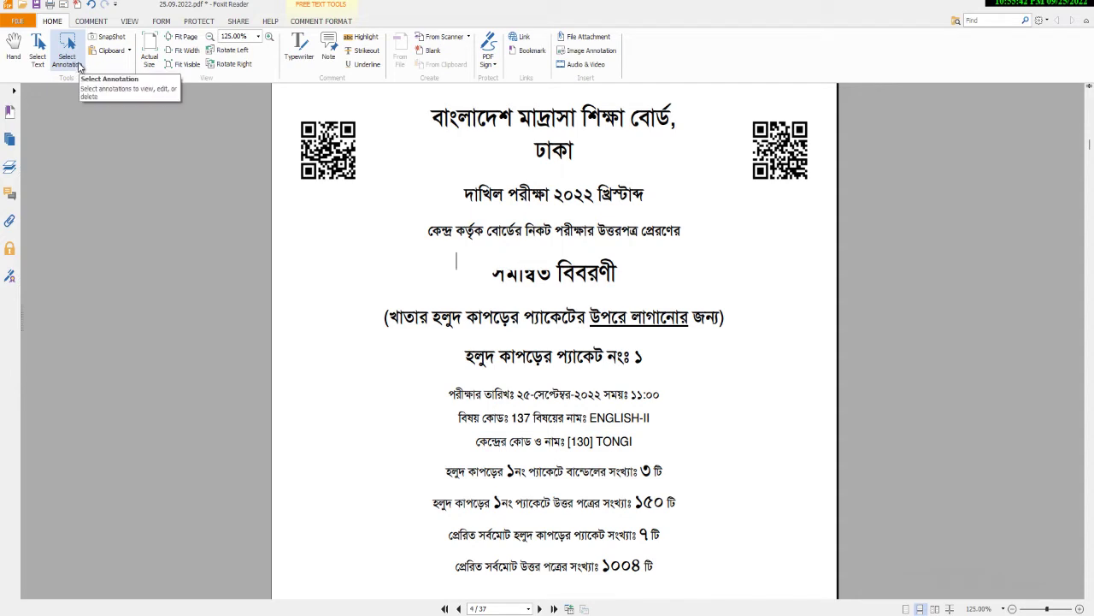
left_click(74, 58)
left_click(537, 269)
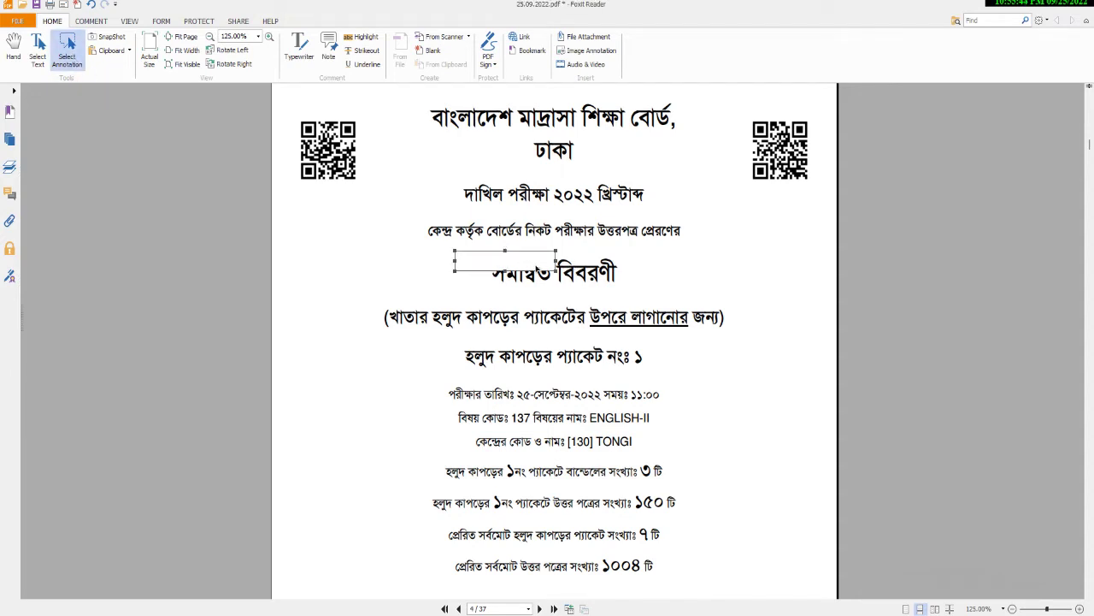
left_click_drag(556, 268, 658, 272)
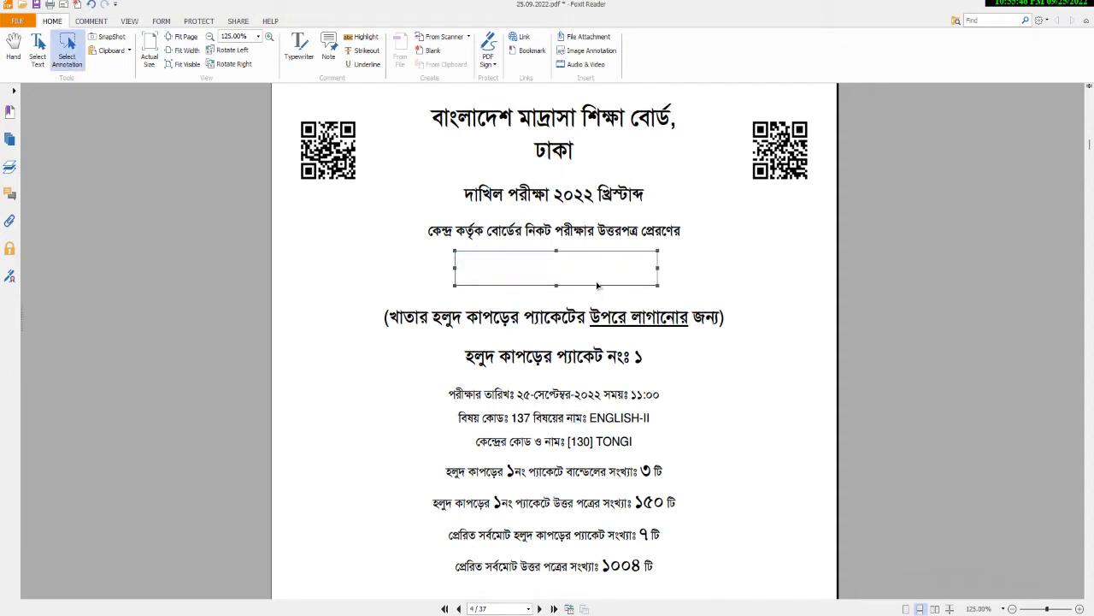
left_click_drag(596, 285, 599, 285)
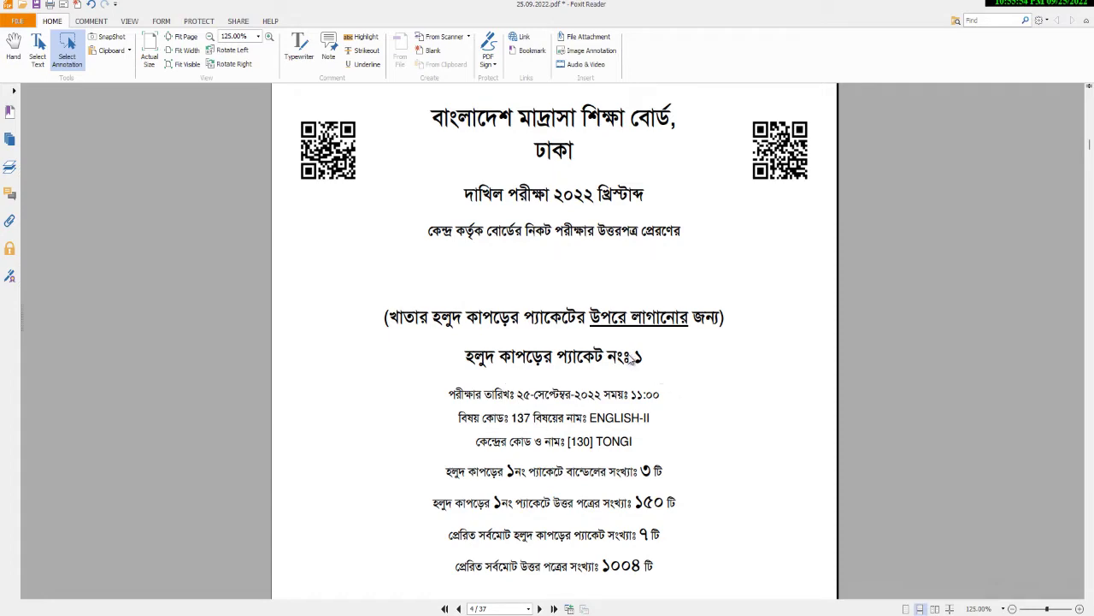
Close the PDF without saving the changes.
scroll(571, 286, "down", 7)
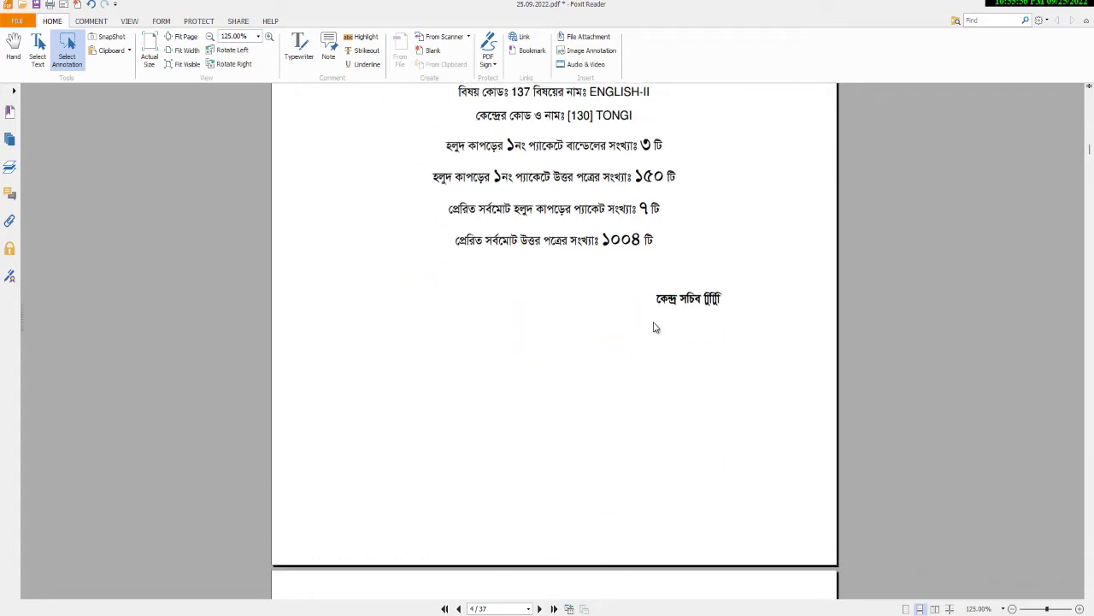
left_click(711, 304)
scroll(709, 303, "up", 3)
scroll(709, 304, "down", 3)
left_click(1084, 5)
left_click(547, 328)
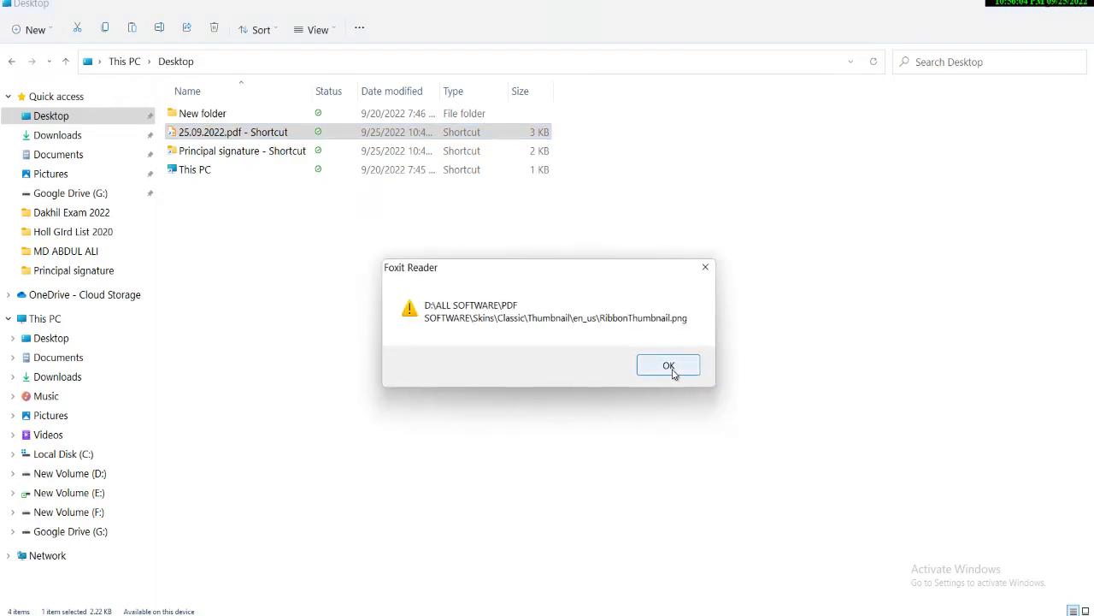
Dismiss the error message and drag the signature caption lower on page 4.
left_click(668, 365)
scroll(710, 317, "down", 1)
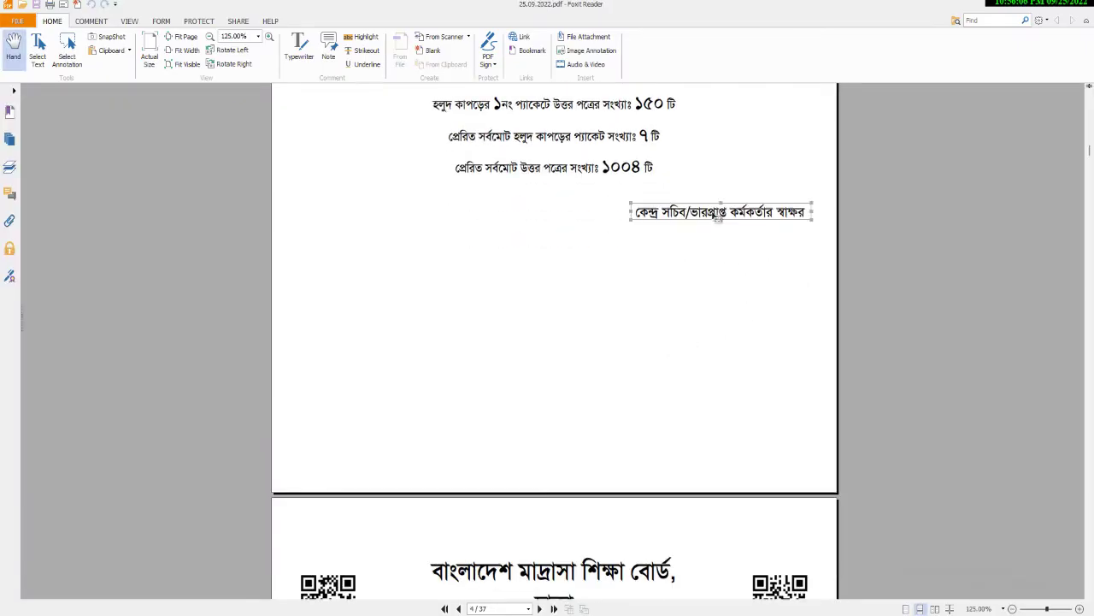
mouse_move(716, 215)
left_mouse_down()
mouse_move(712, 300)
mouse_move(699, 268)
left_mouse_up()
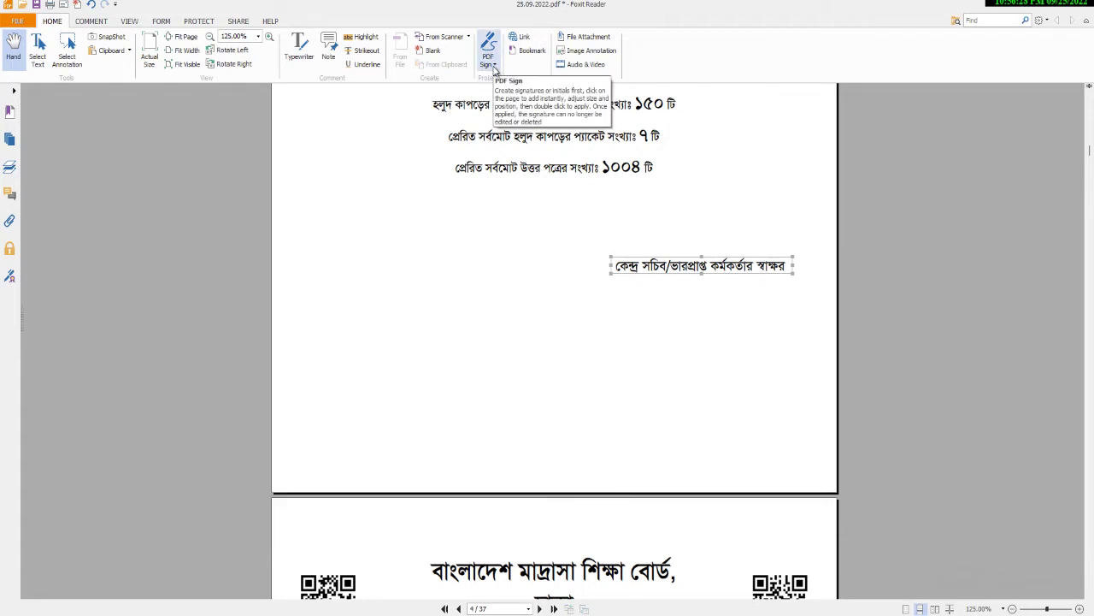
Create and save a new signature from AMAN SIGNATURE.jpg in the Principal signature folder.
left_click(493, 67)
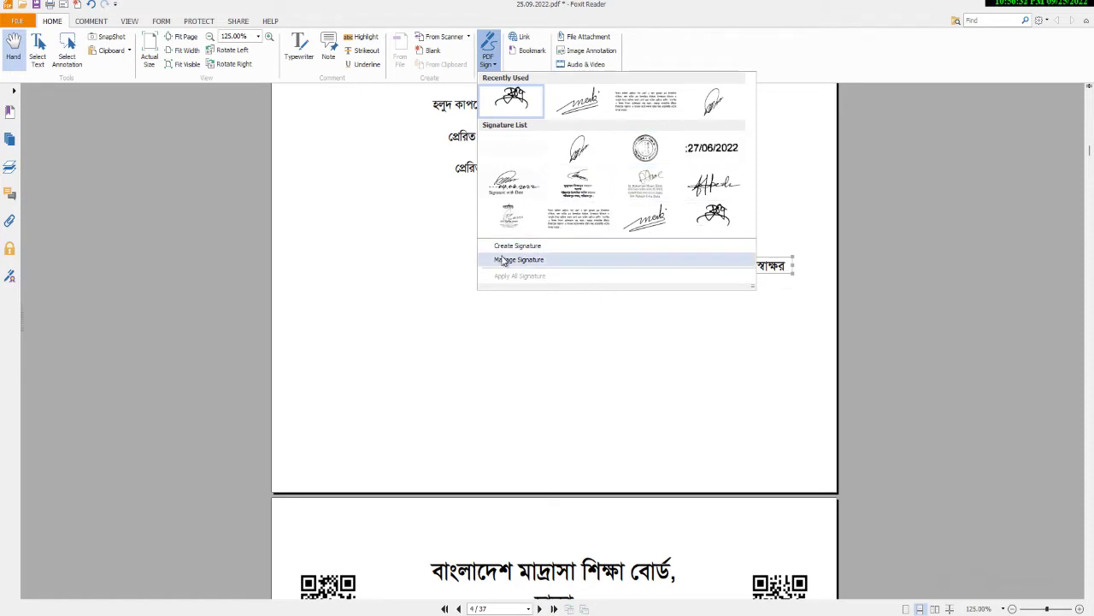
left_click(517, 247)
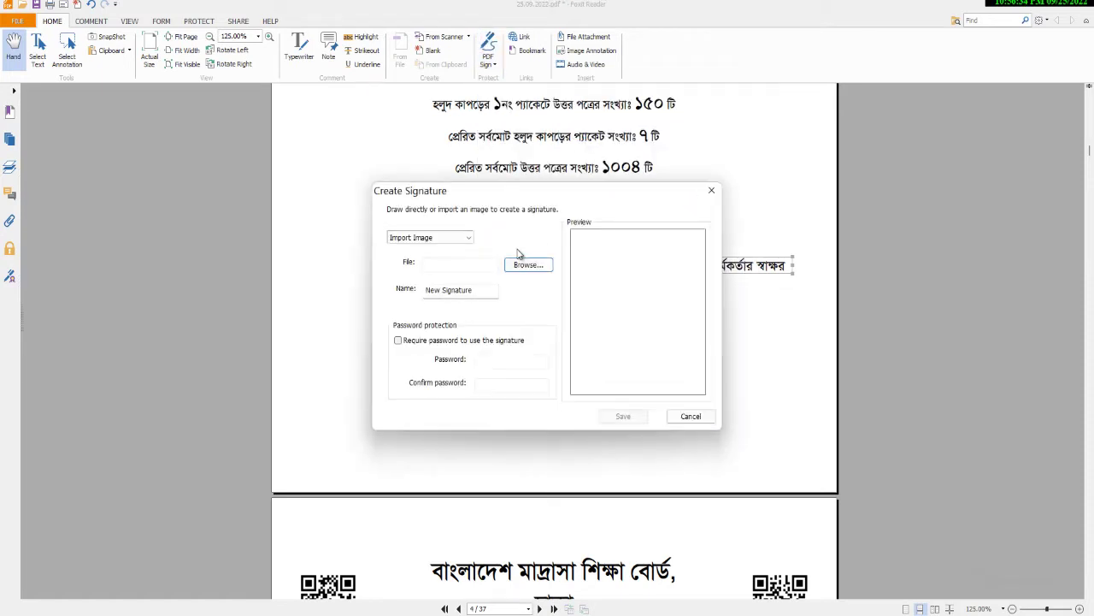
left_click(525, 270)
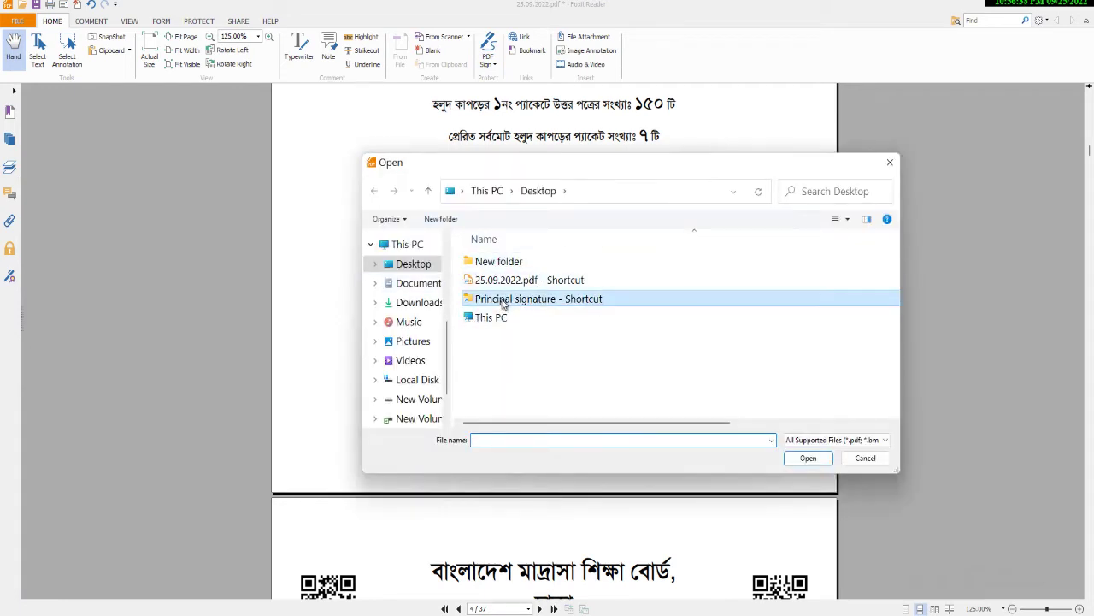
double_click(513, 298)
left_click(801, 295)
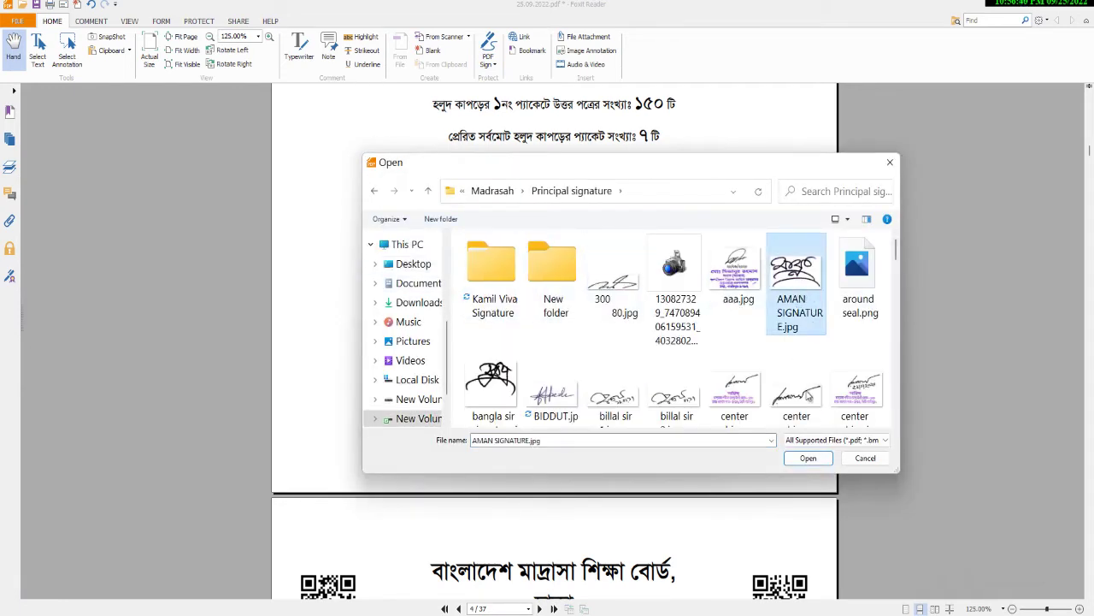
left_click(807, 460)
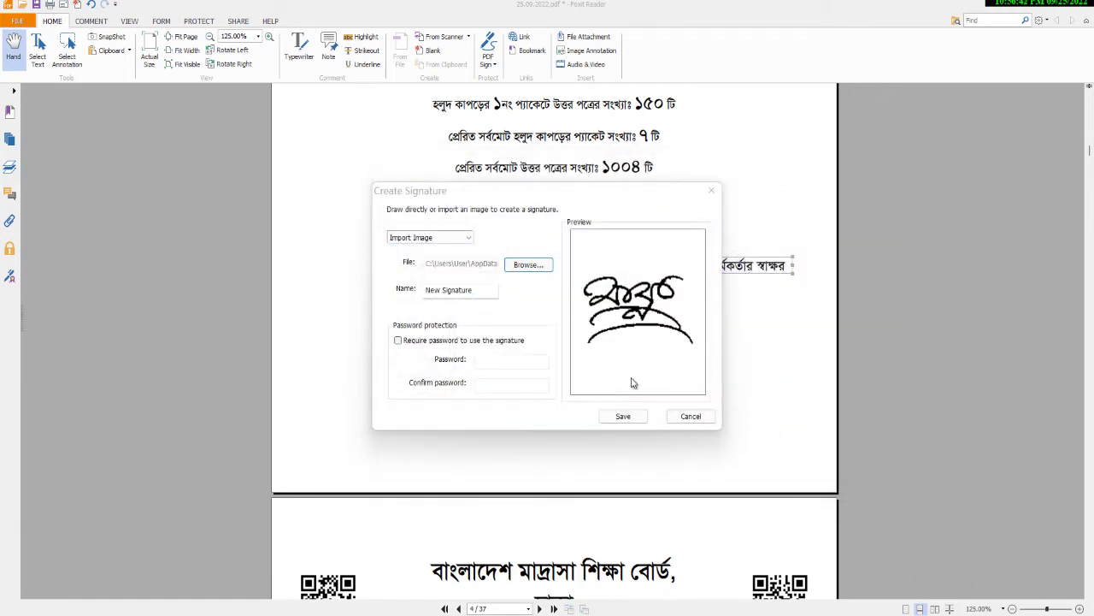
left_click(624, 417)
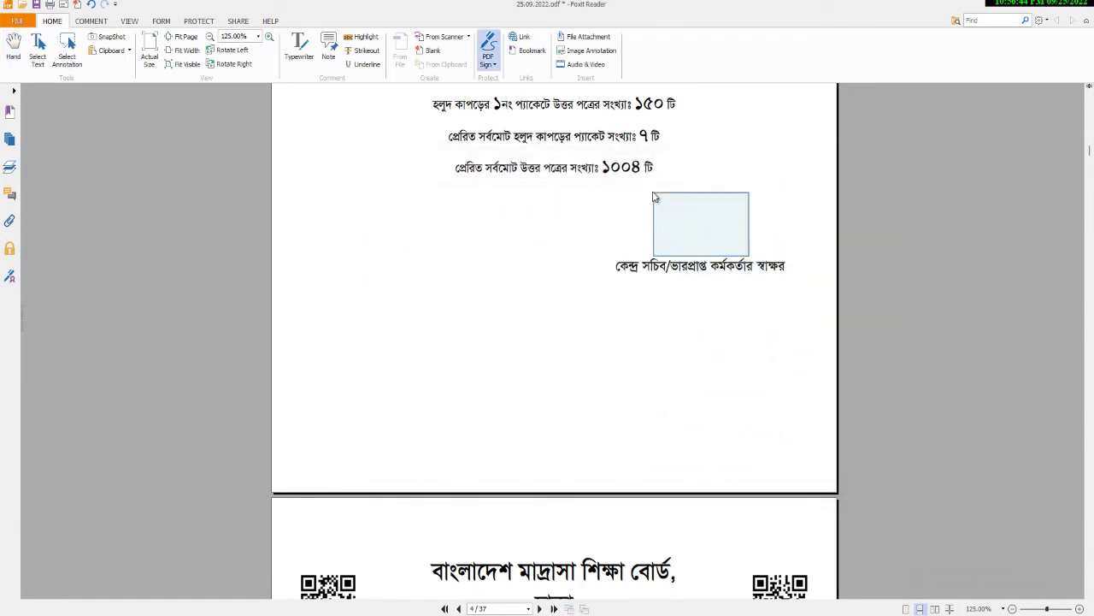
Place the signature above the page-4 caption, resize it and apply it.
left_click(642, 188)
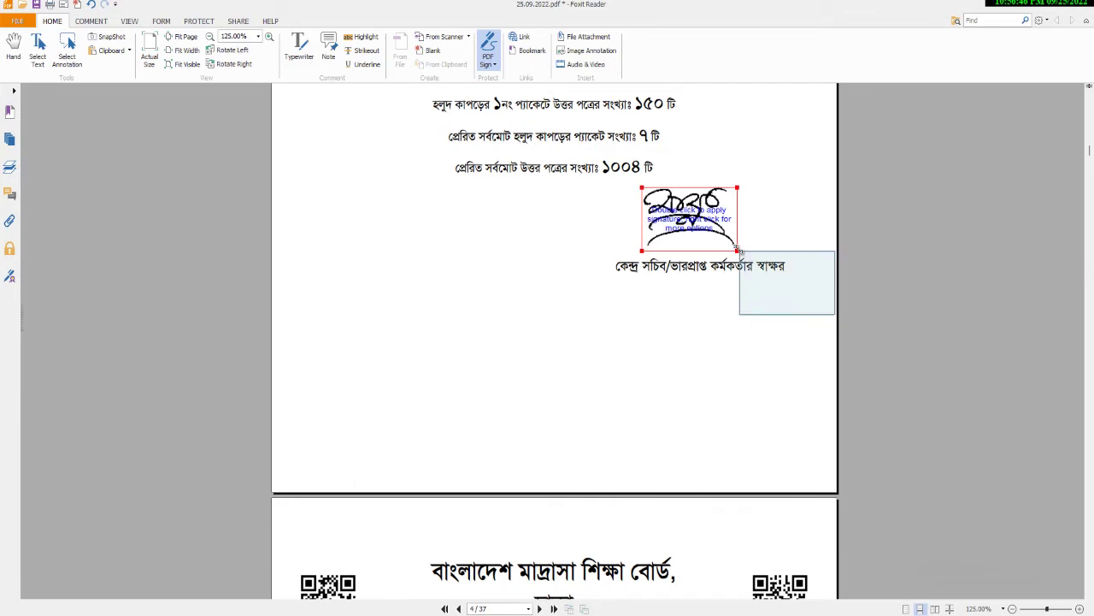
mouse_move(737, 249)
left_mouse_down()
mouse_move(757, 267)
mouse_move(745, 251)
left_mouse_up()
double_click(691, 233)
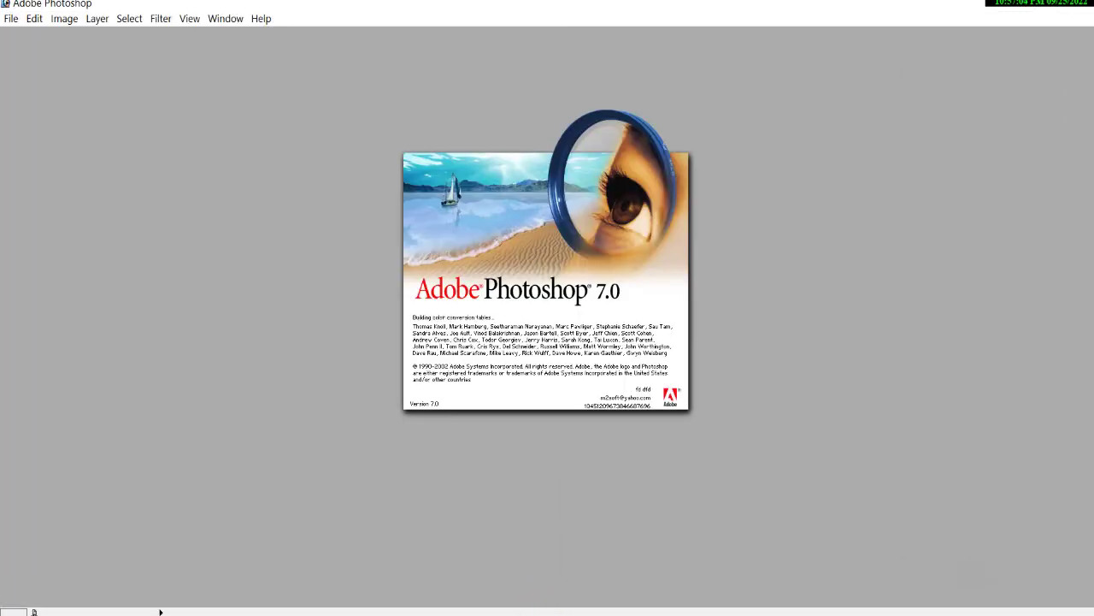
Insert center chipe.jpg from Desktop > Principal signature on the Subject document's empty last line.
key("alt+Tab")
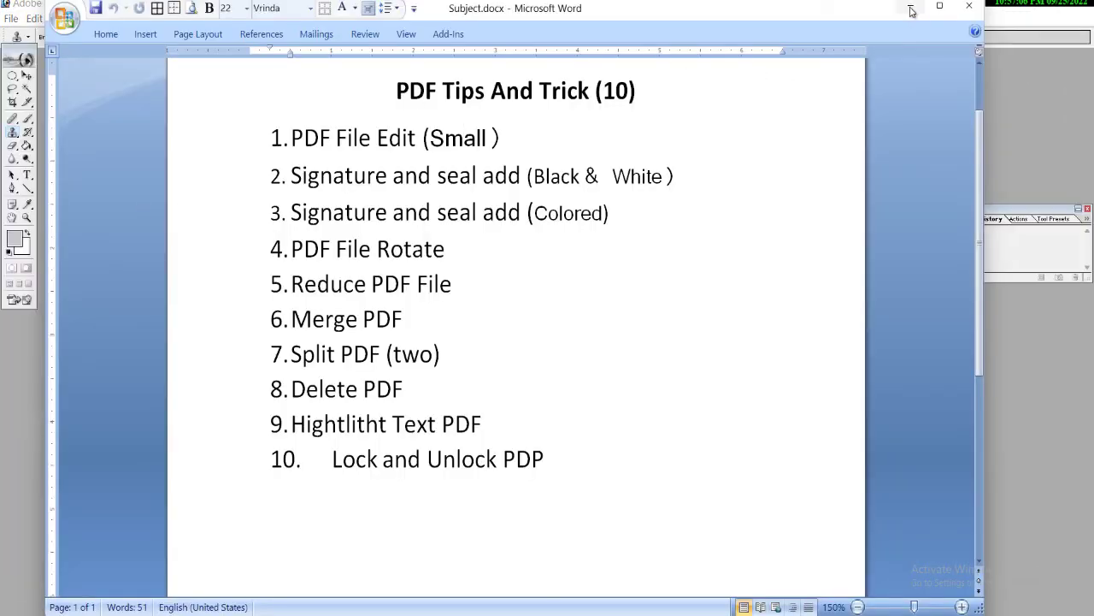
scroll(581, 363, "down", 2)
left_click(387, 387)
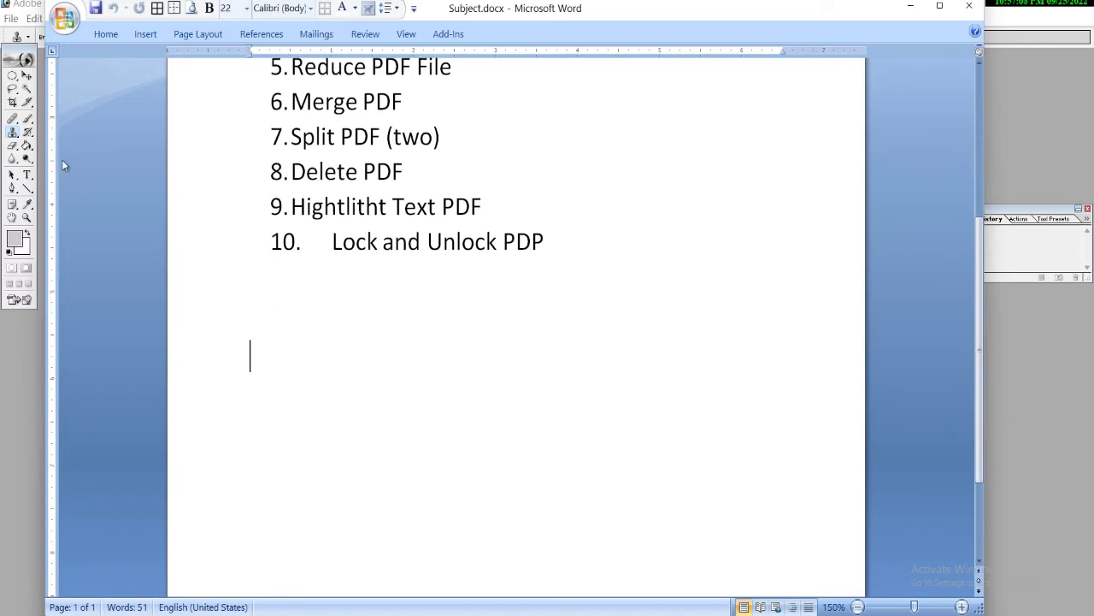
left_click(146, 38)
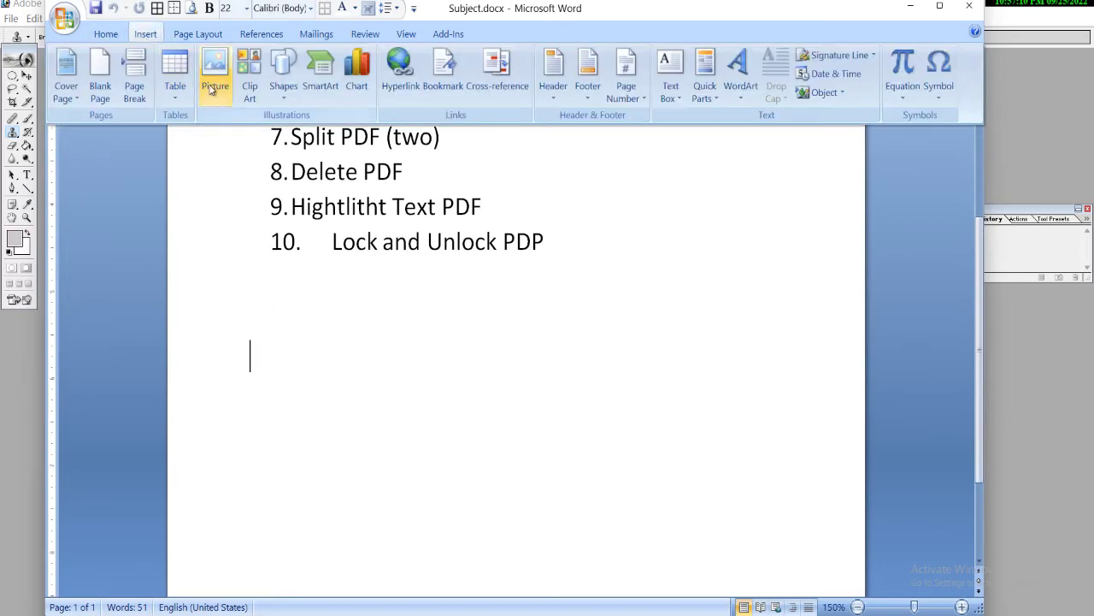
left_click(215, 72)
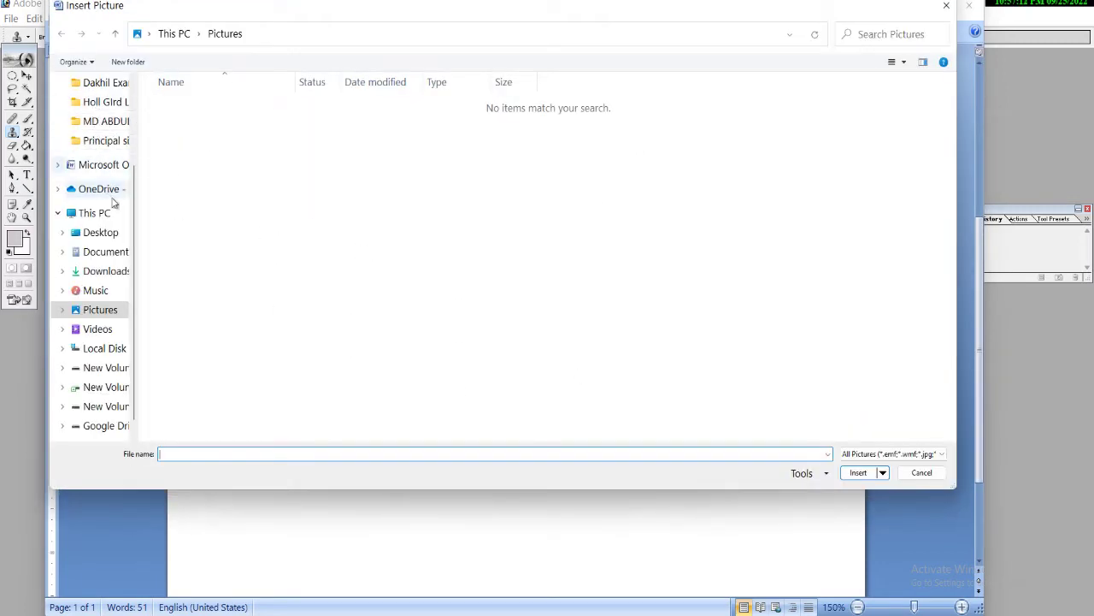
left_click(103, 233)
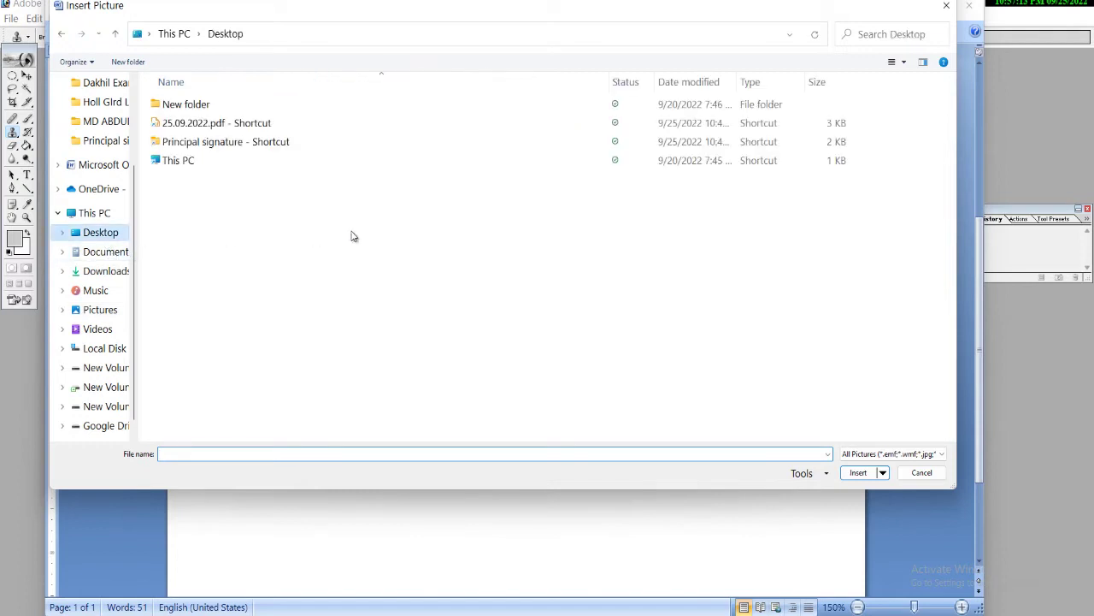
double_click(201, 142)
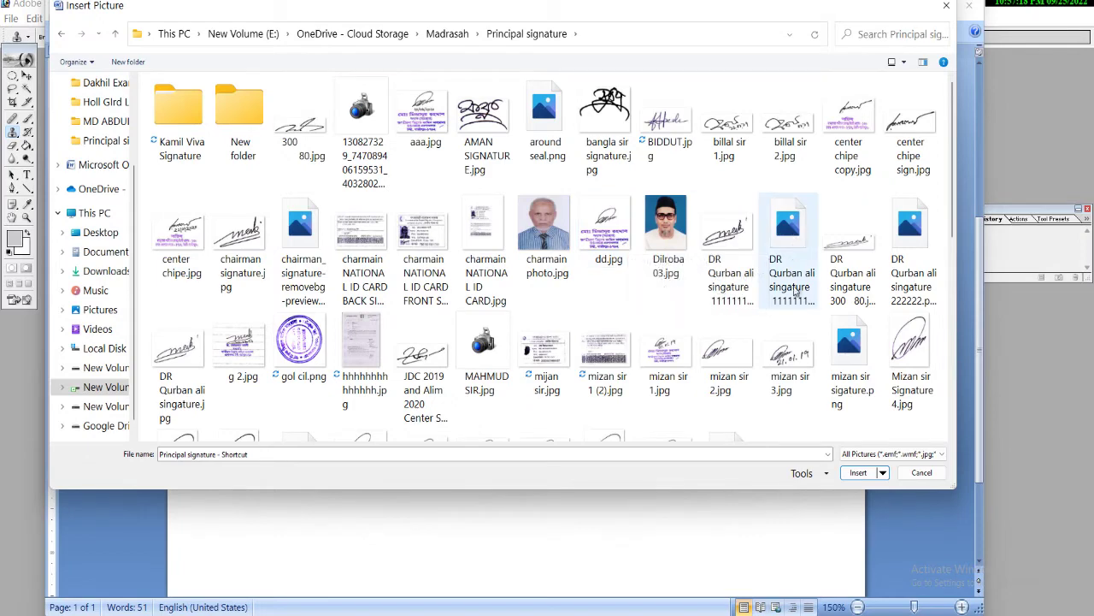
scroll(808, 304, "down", 10)
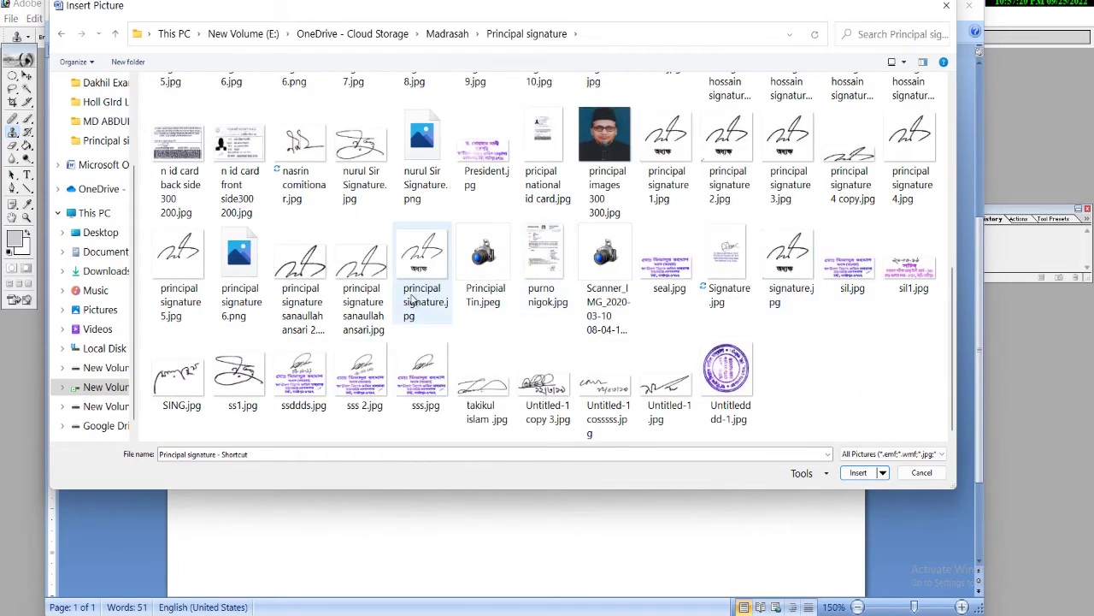
scroll(414, 301, "up", 10)
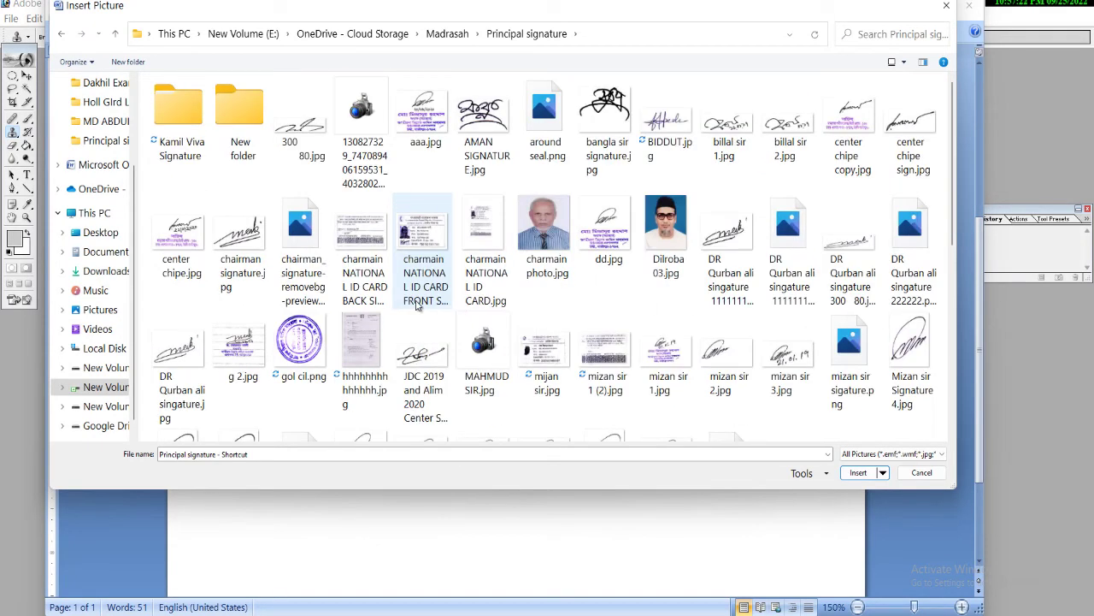
double_click(177, 252)
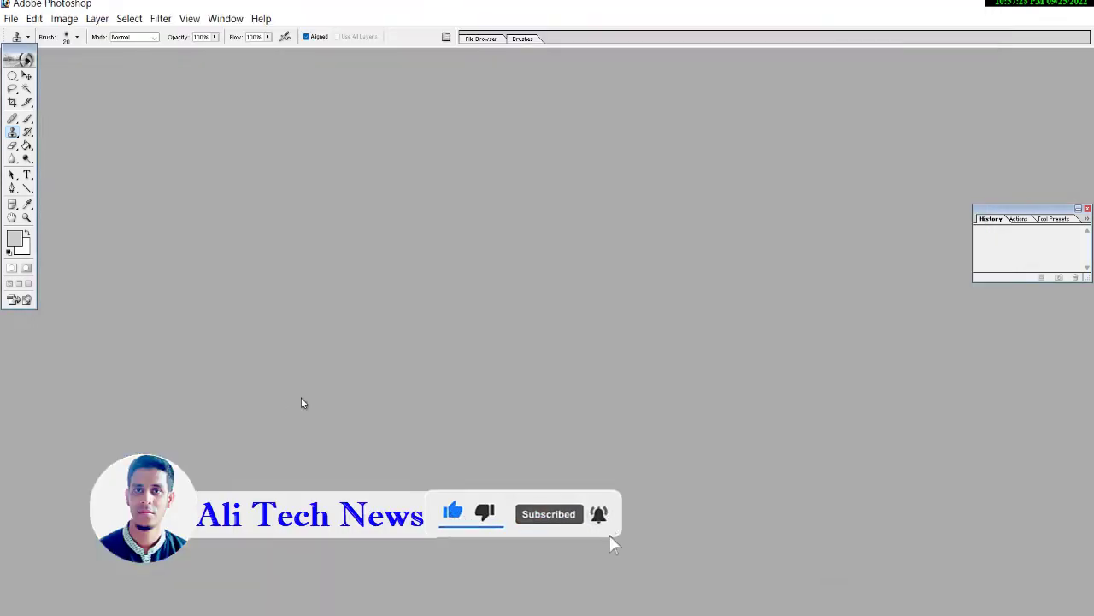
Open center chipe.jpg in Photoshop.
key("ctrl+o")
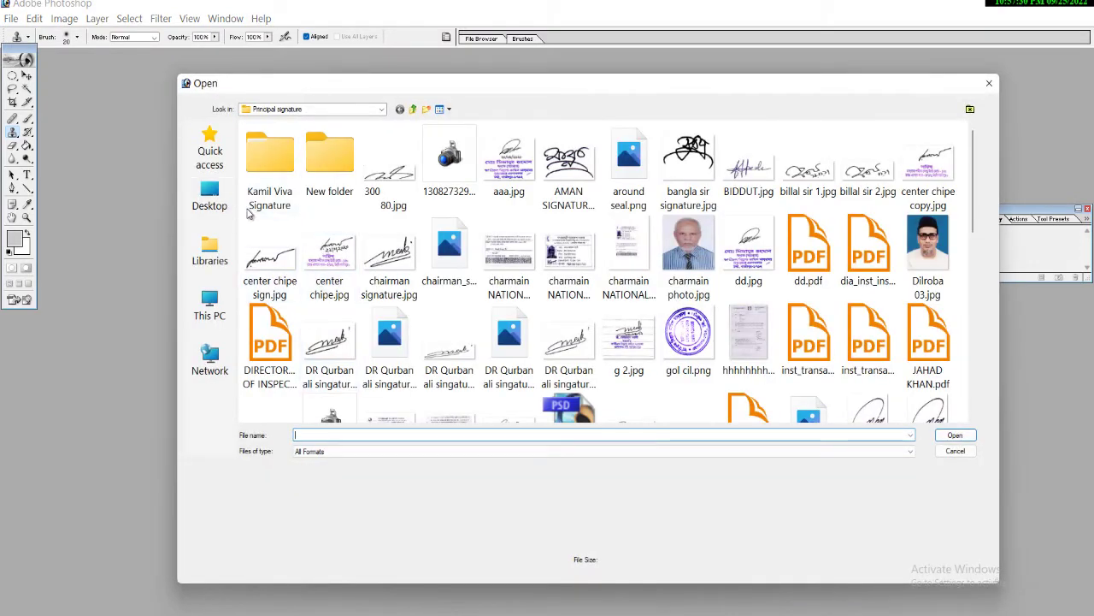
double_click(329, 256)
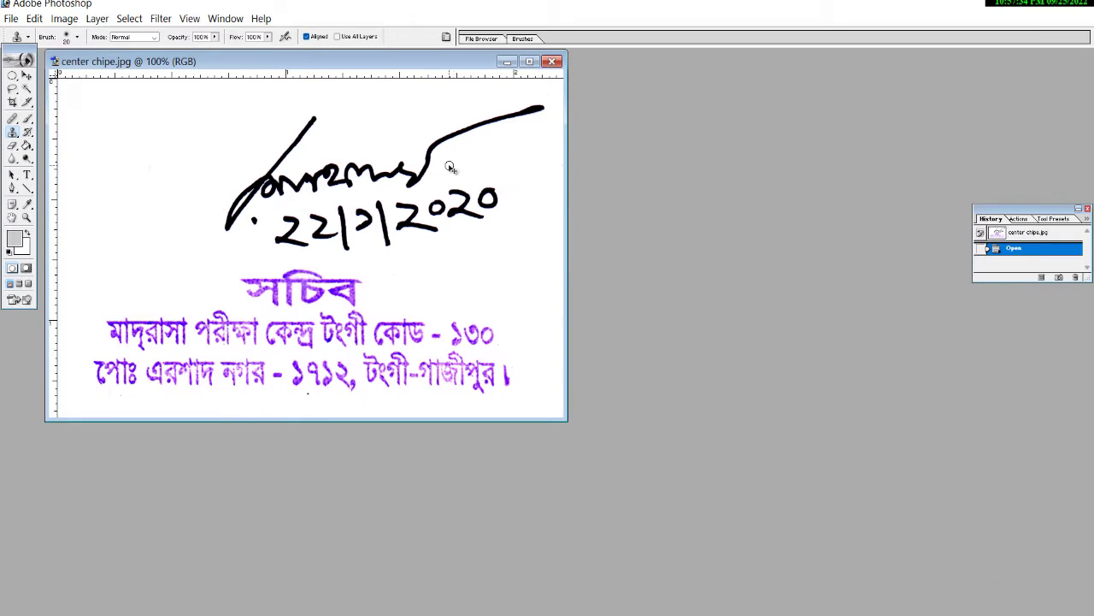
scroll(450, 167, "up", 1)
scroll(446, 165, "down", 5)
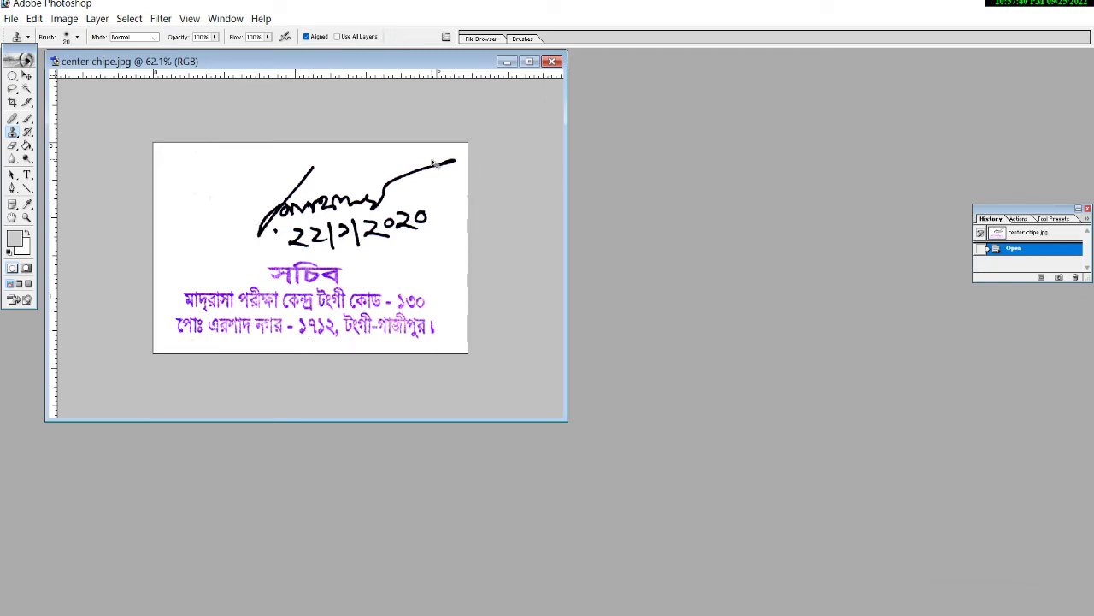
Select and copy the entire center chipe.jpg canvas, then return to Foxit Reader.
key("ctrl+a")
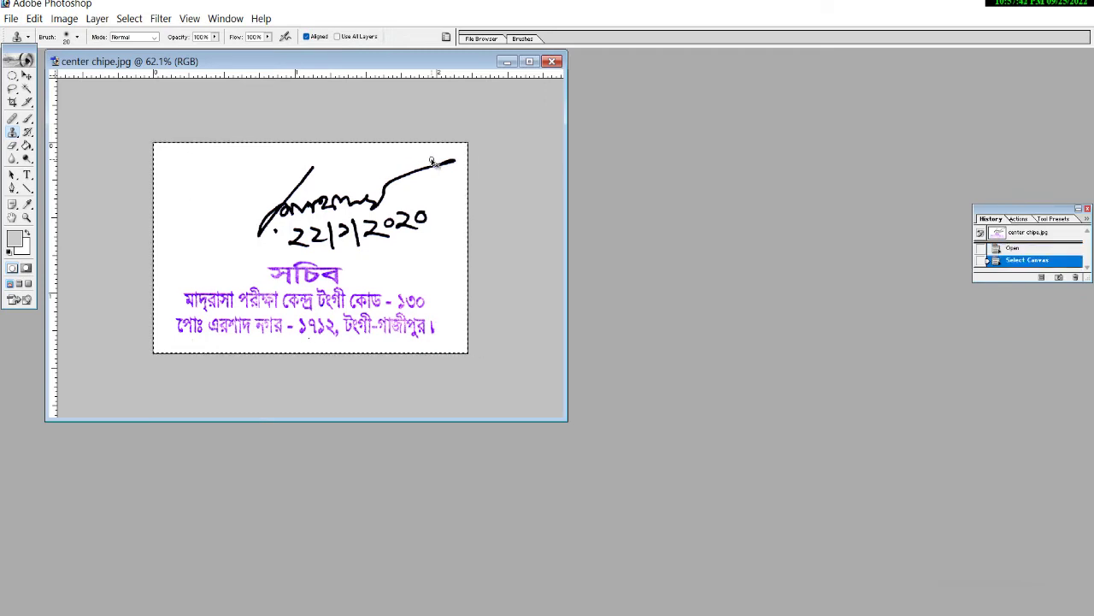
left_click(34, 18)
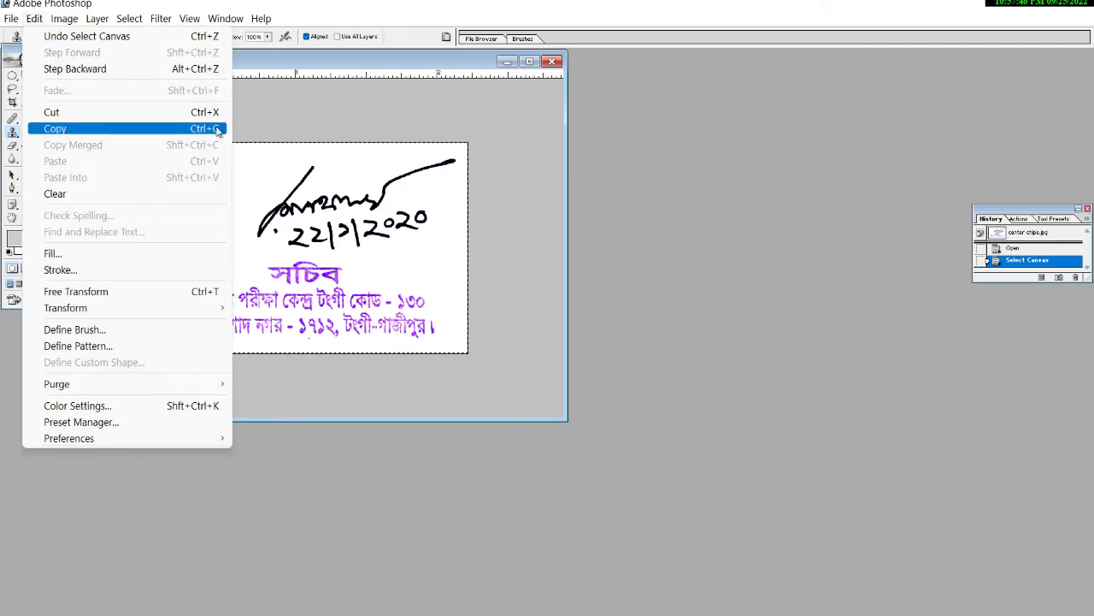
left_click(162, 129)
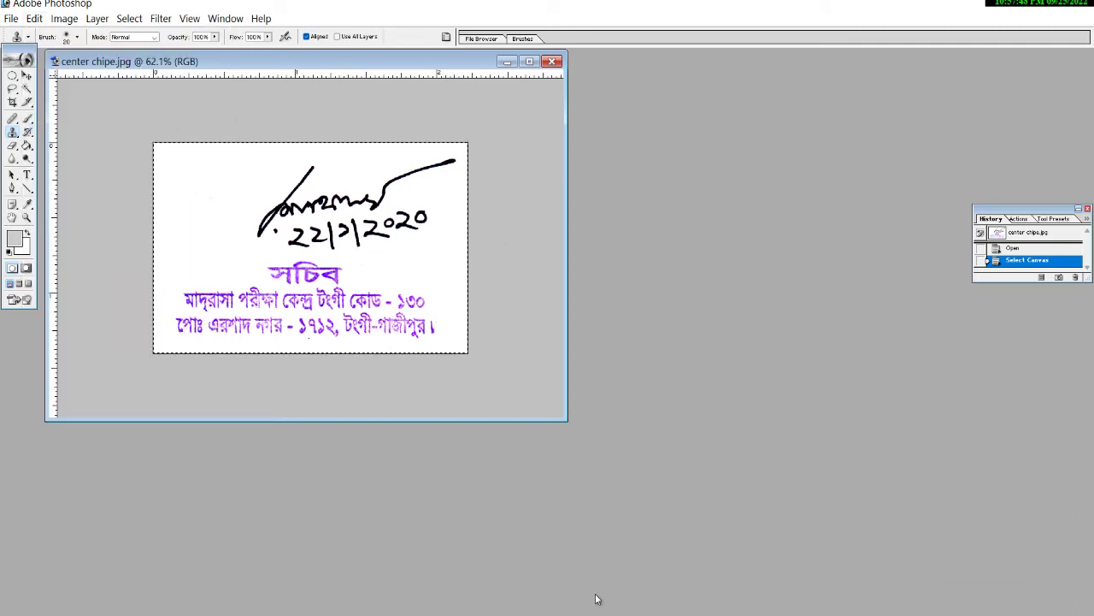
key("alt+Tab")
mouse_move(722, 434)
left_mouse_down()
mouse_move(565, 318)
mouse_move(221, 114)
left_mouse_up()
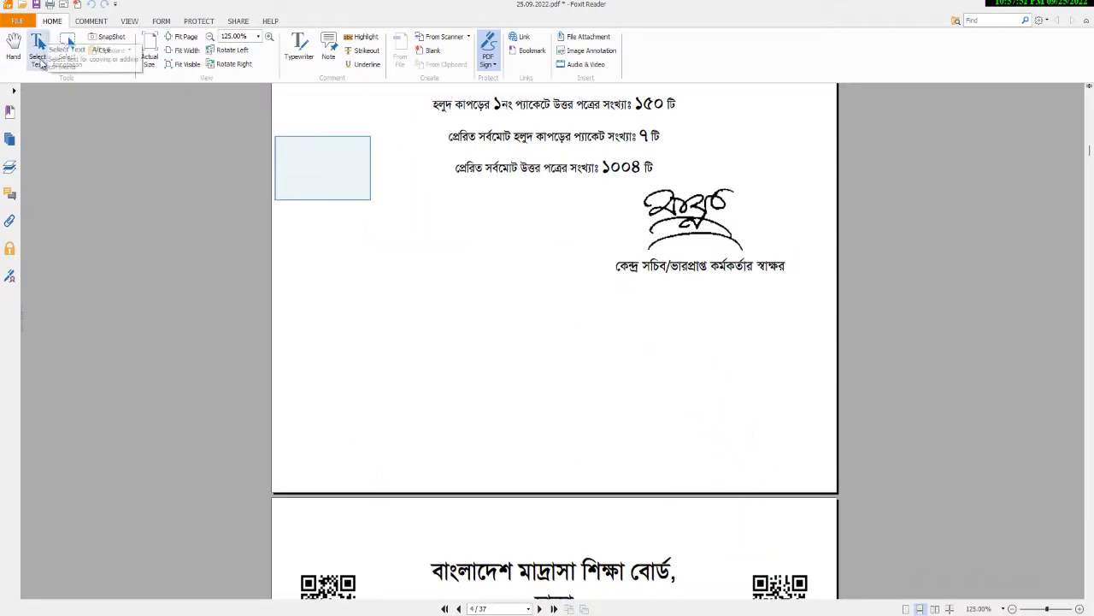
Shrink the pasted signature-and-seal stamp image.
left_click(67, 48)
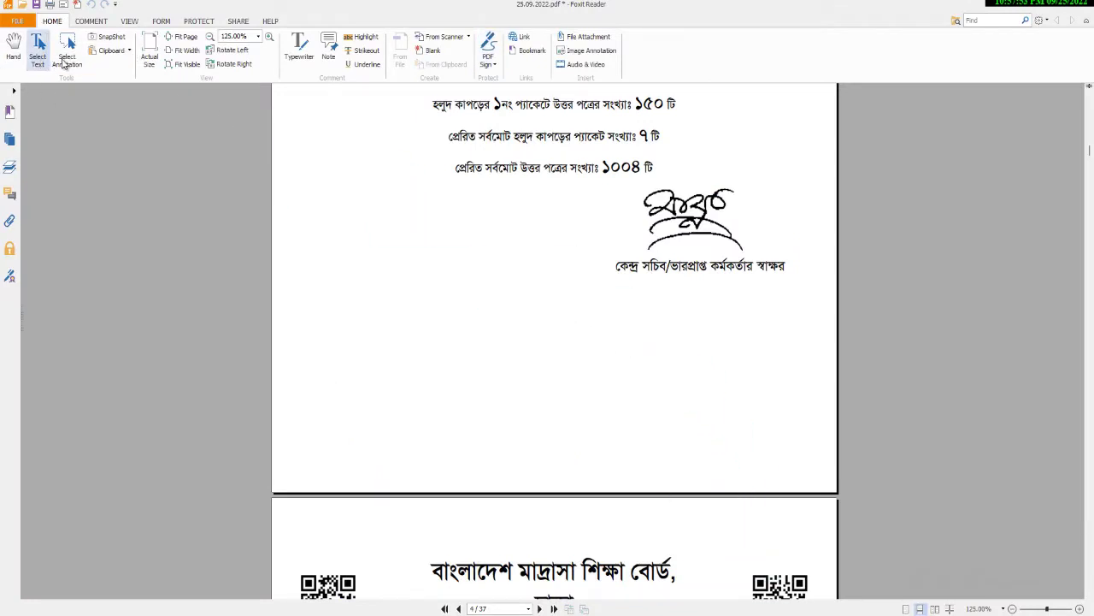
left_click(14, 49)
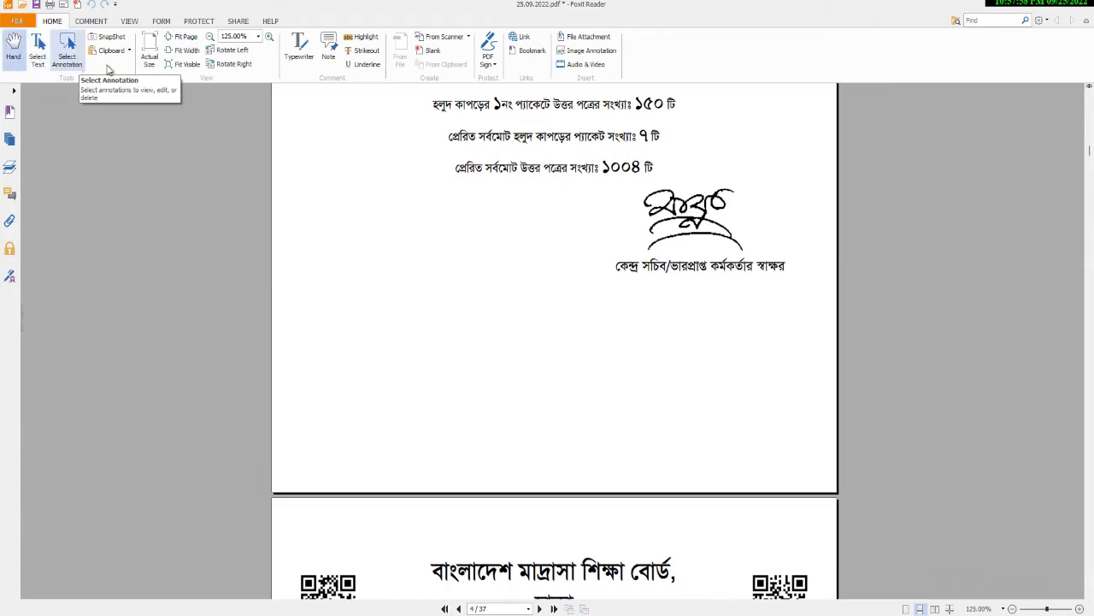
left_click(67, 50)
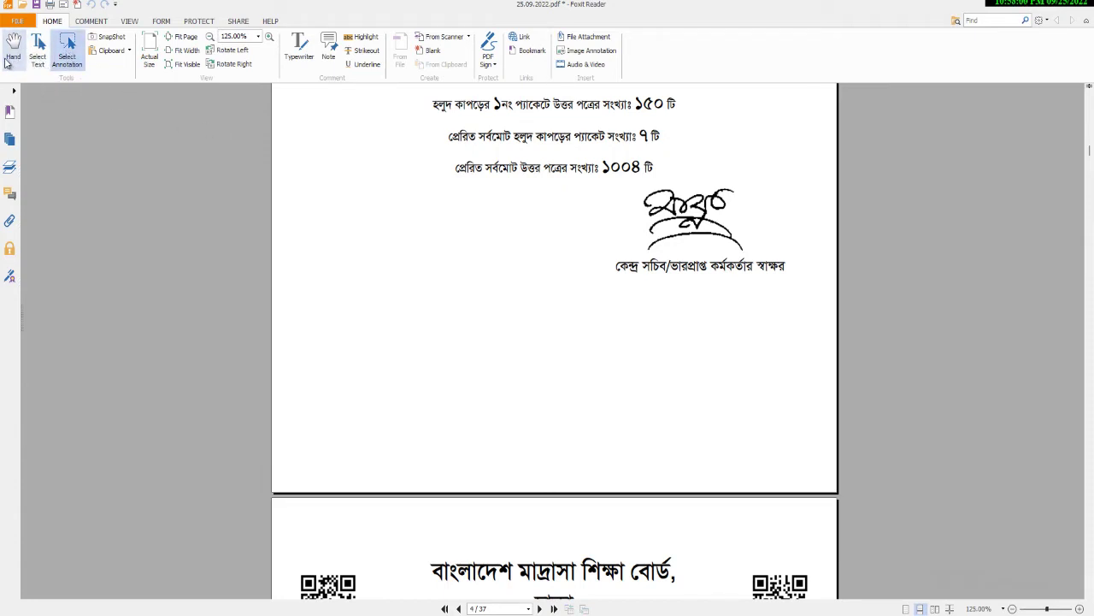
left_click(6, 60)
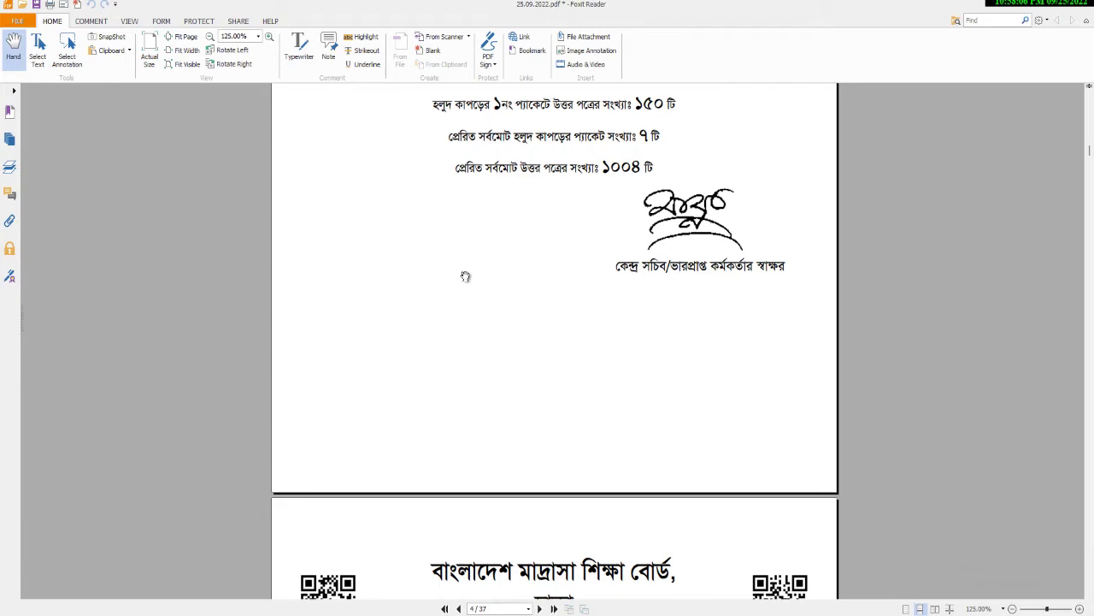
scroll(607, 305, "up", 1)
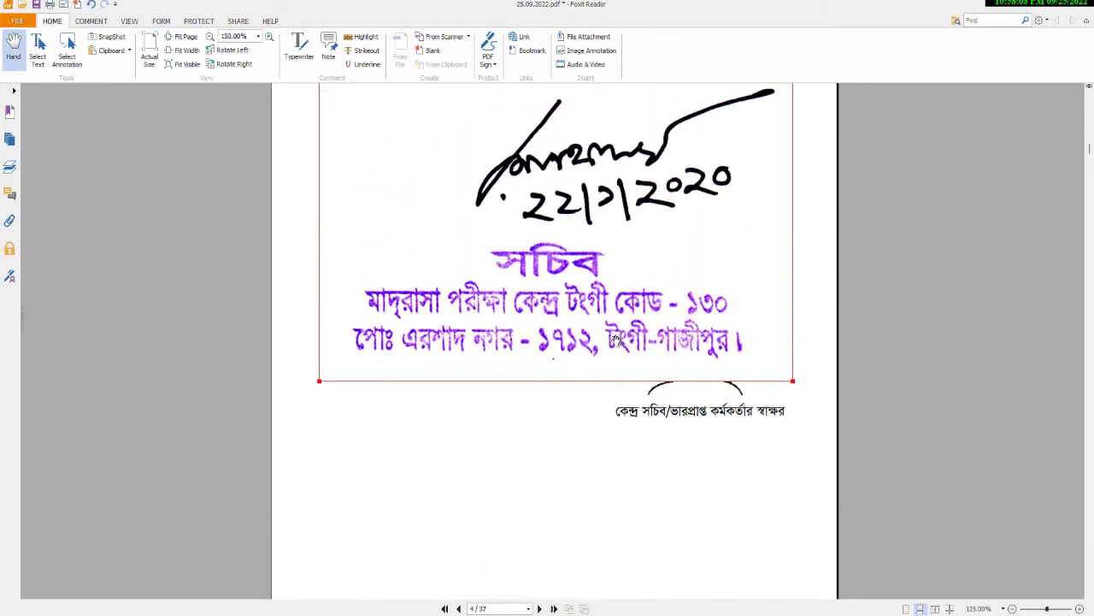
scroll(614, 340, "up", 2, "ctrl")
scroll(614, 340, "down", 4, "ctrl")
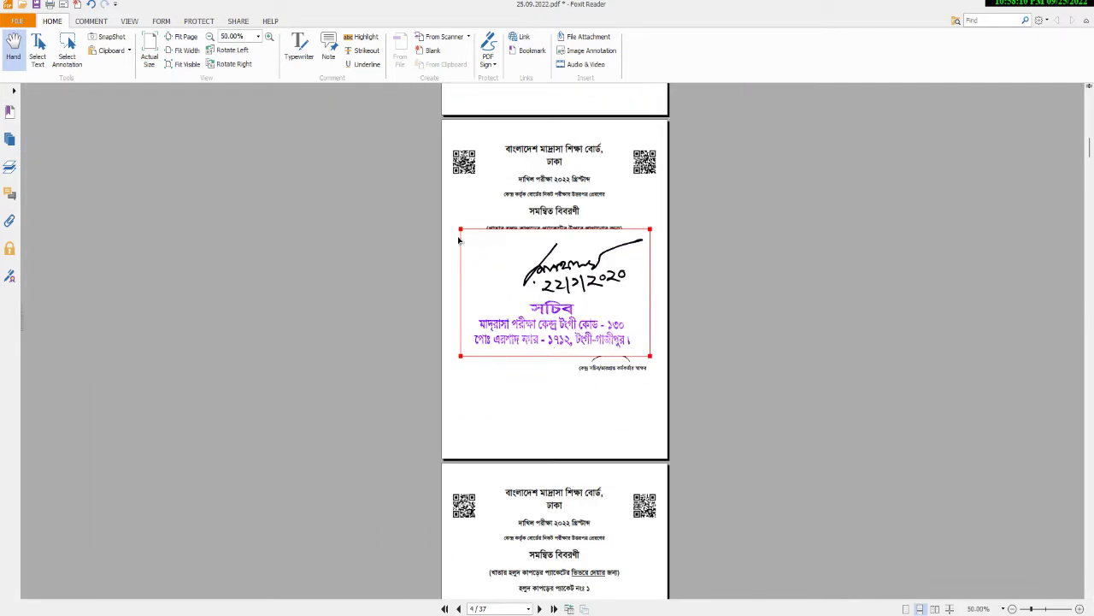
left_click_drag(463, 230, 590, 317)
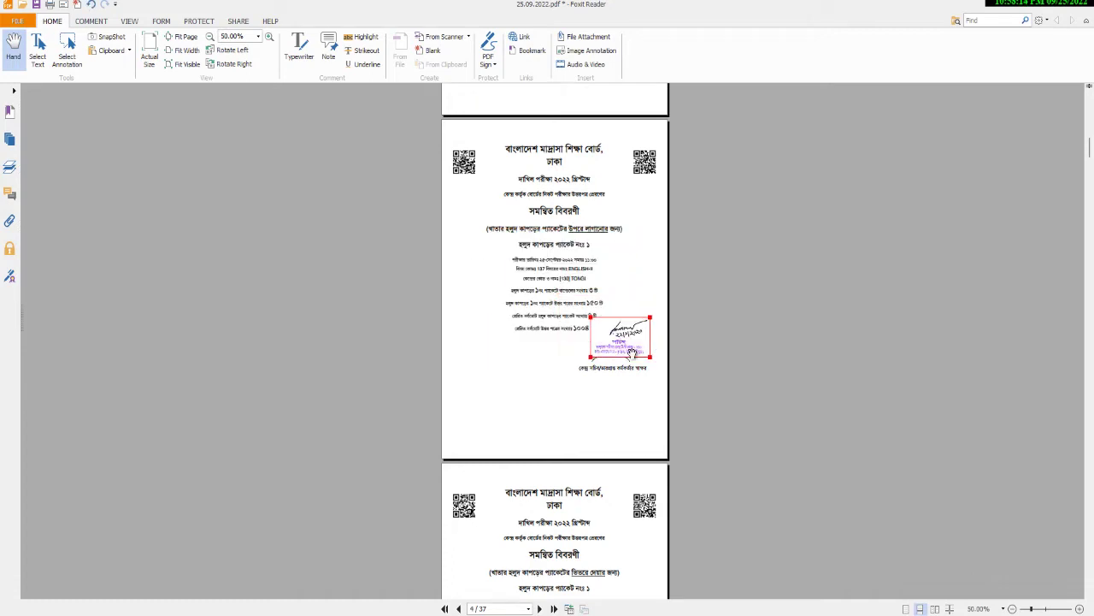
Move the stamp onto page 5, just above the officer's signature caption.
scroll(633, 354, "down", 2)
mouse_move(605, 367)
left_mouse_down()
mouse_move(605, 489)
mouse_move(620, 427)
left_mouse_up()
left_click_drag(630, 550, 633, 588)
scroll(628, 410, "down", 3)
scroll(765, 442, "up", 2, "ctrl")
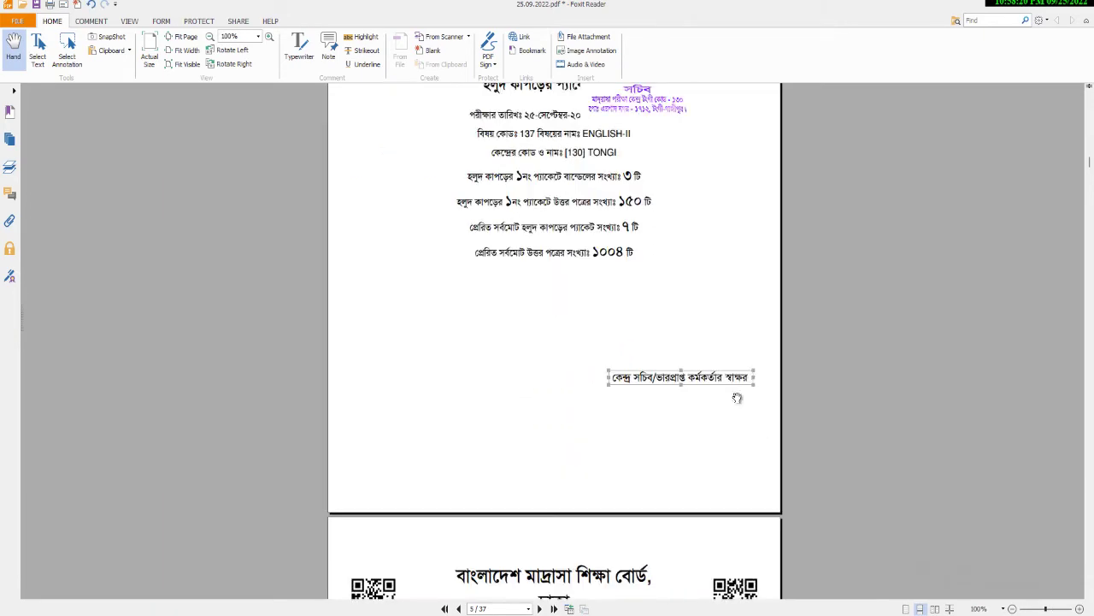
scroll(675, 291, "up", 3)
left_click_drag(659, 218, 692, 508)
left_click_drag(690, 471, 692, 433)
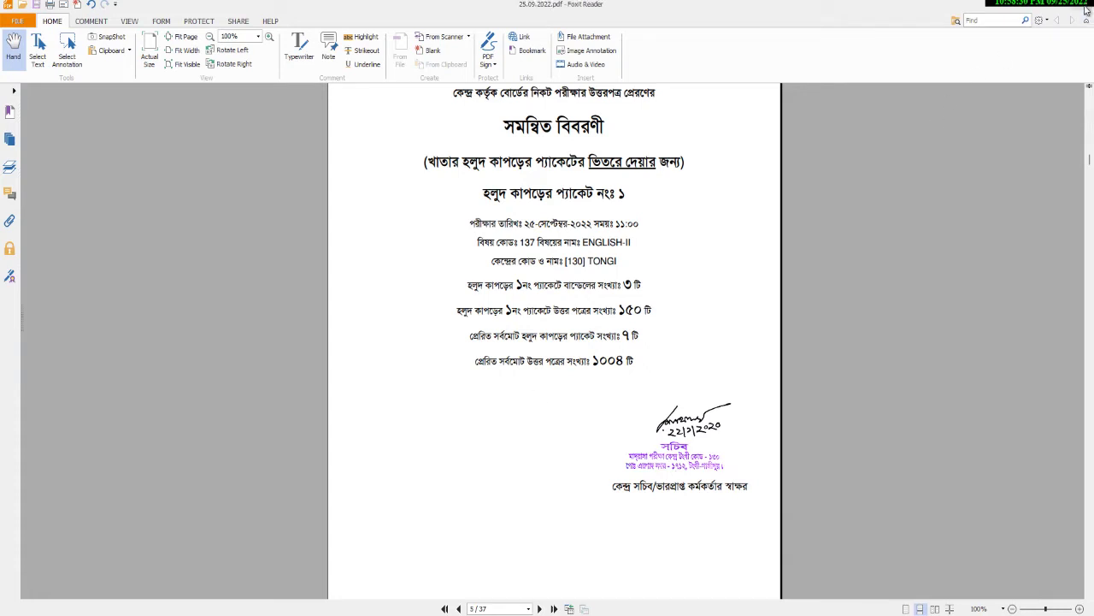
left_click(1086, 7)
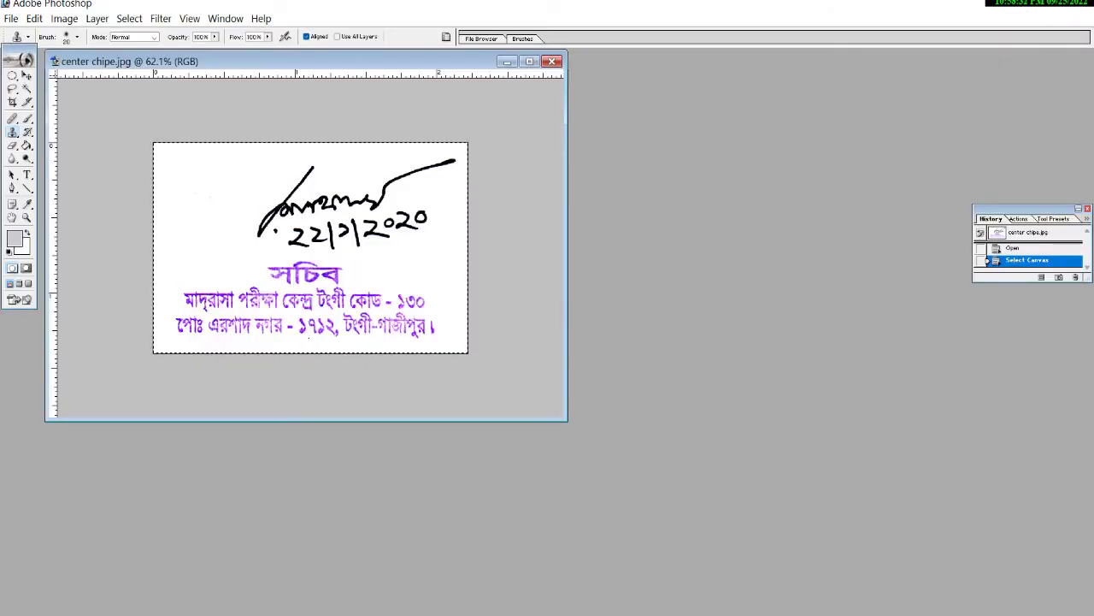
Search Google for 'rotate pdf' in Chrome.
mouse_move(509, 613)
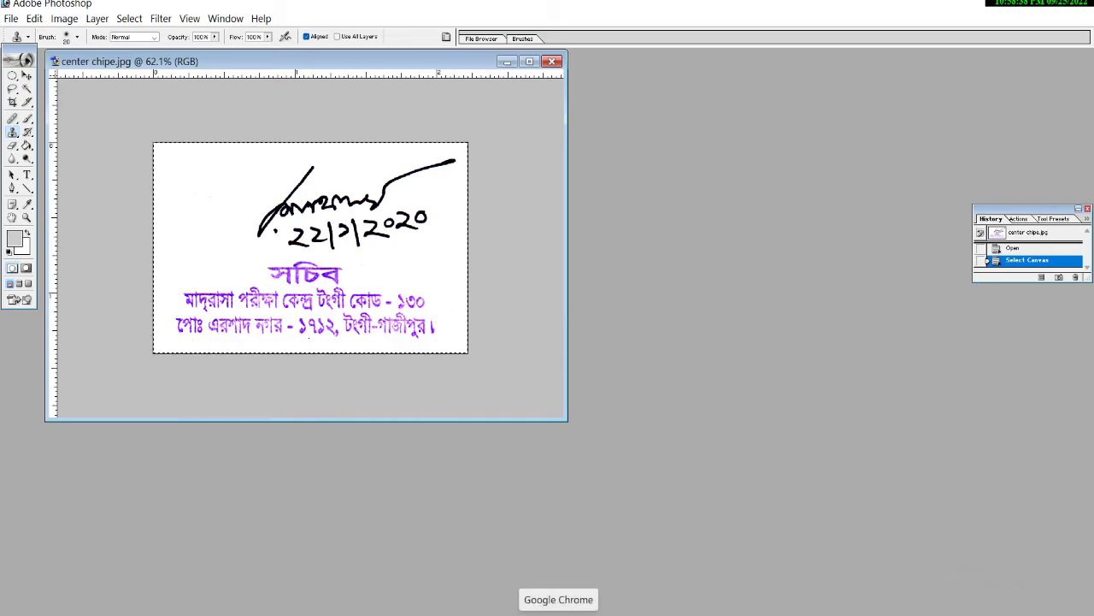
left_click(558, 612)
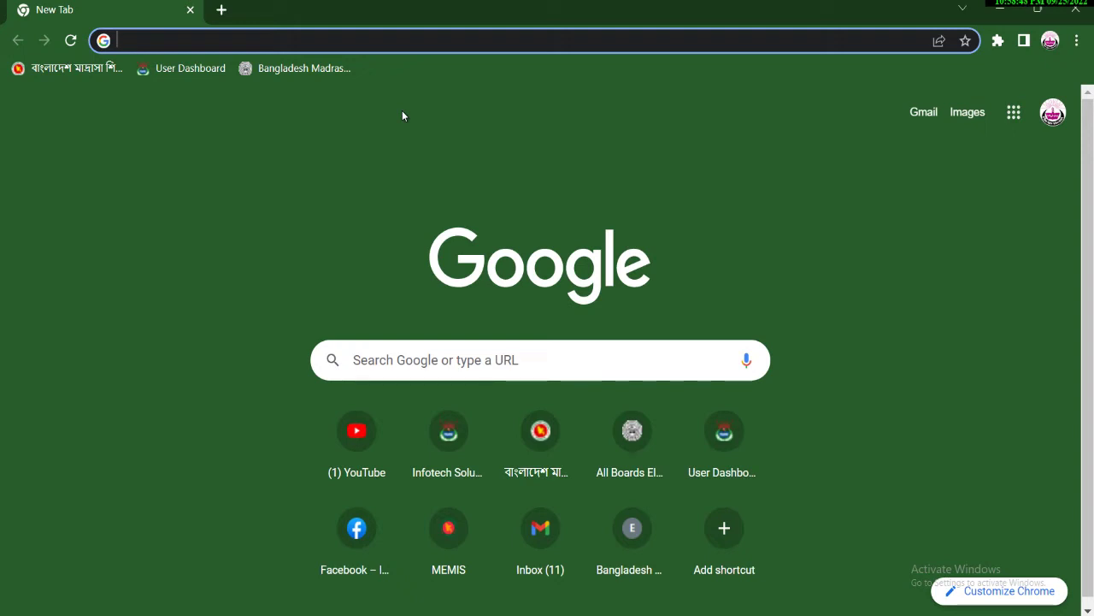
type("s")
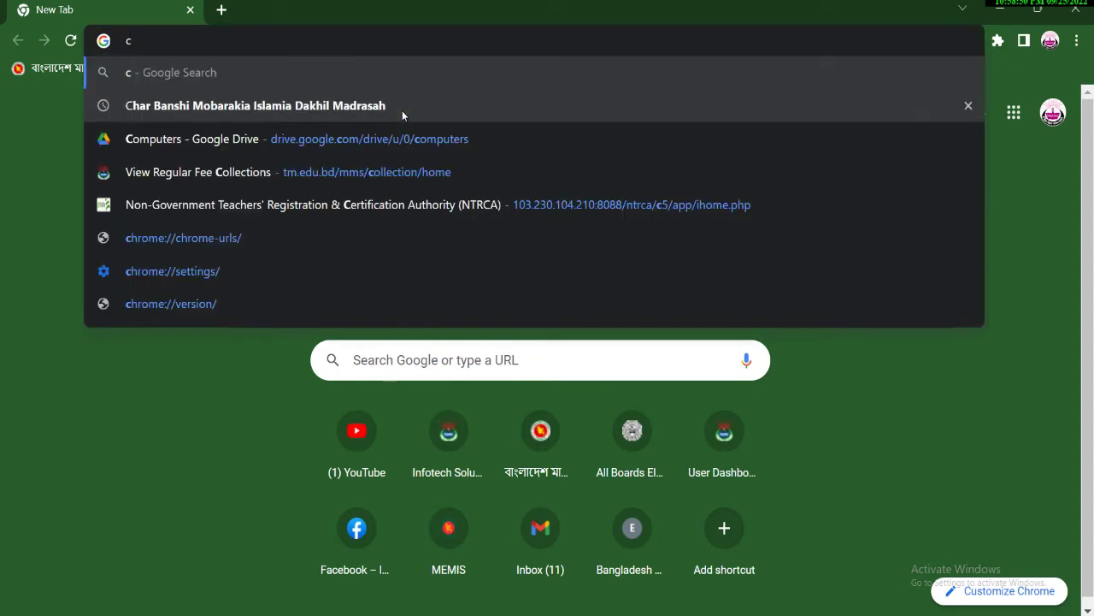
key("BackSpace")
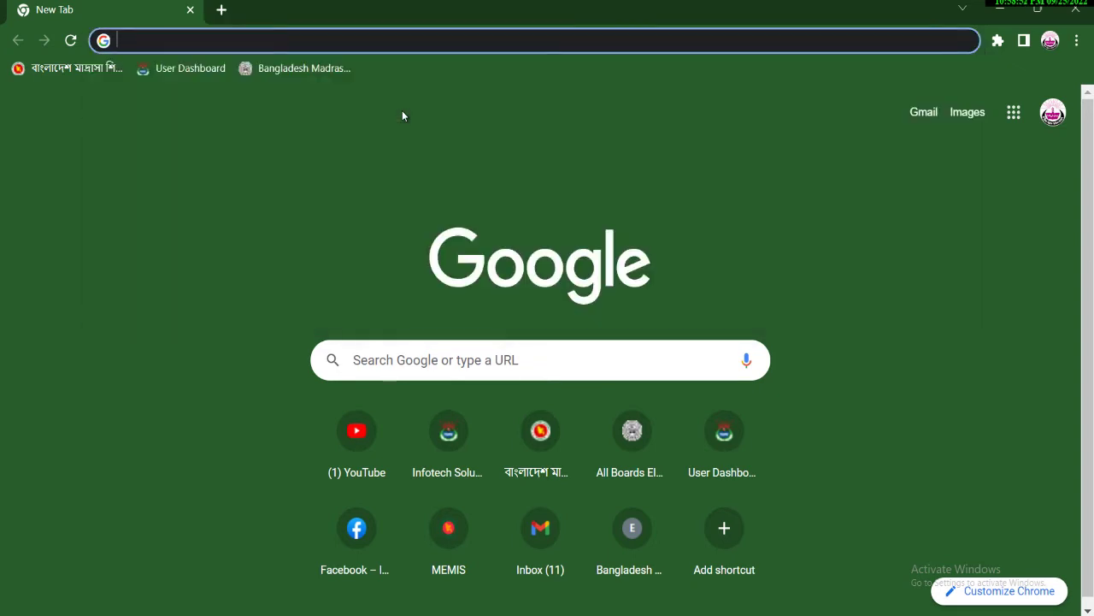
type("Rote")
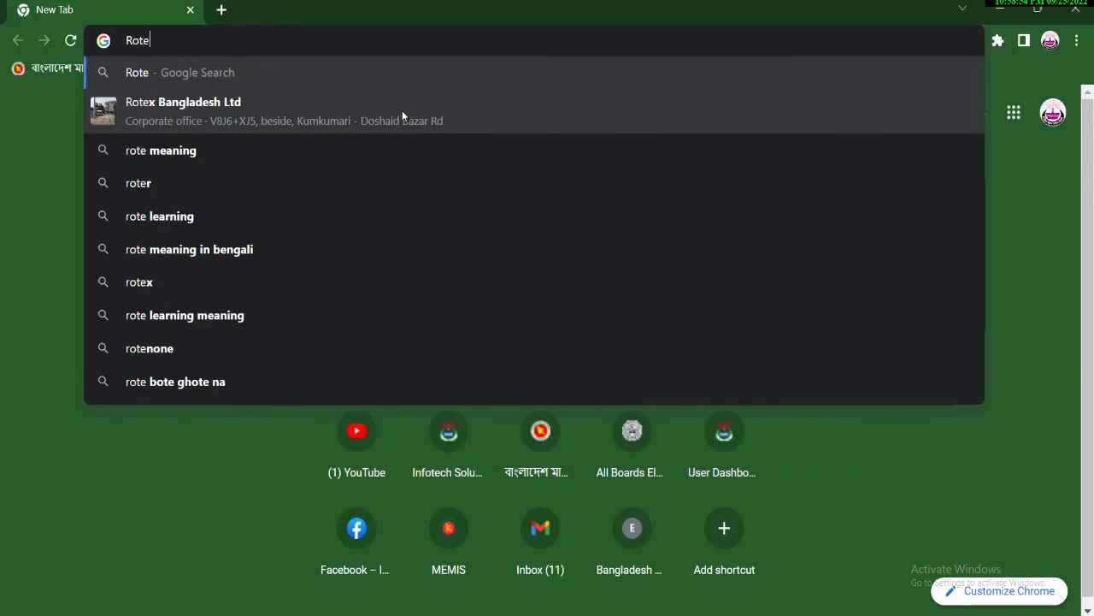
key("BackSpace")
type("ate ")
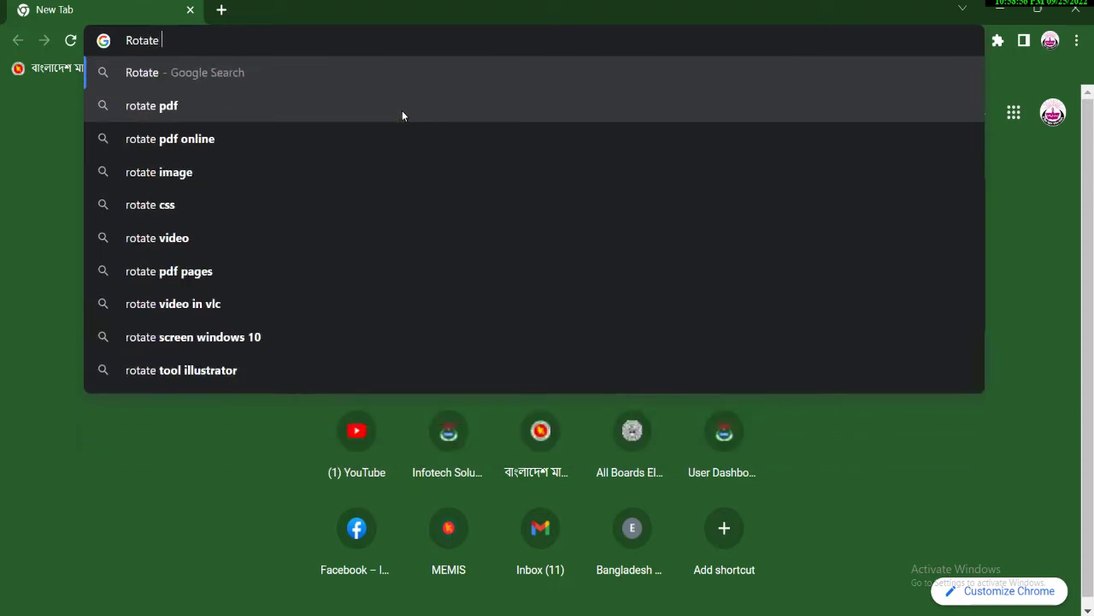
type("pdf")
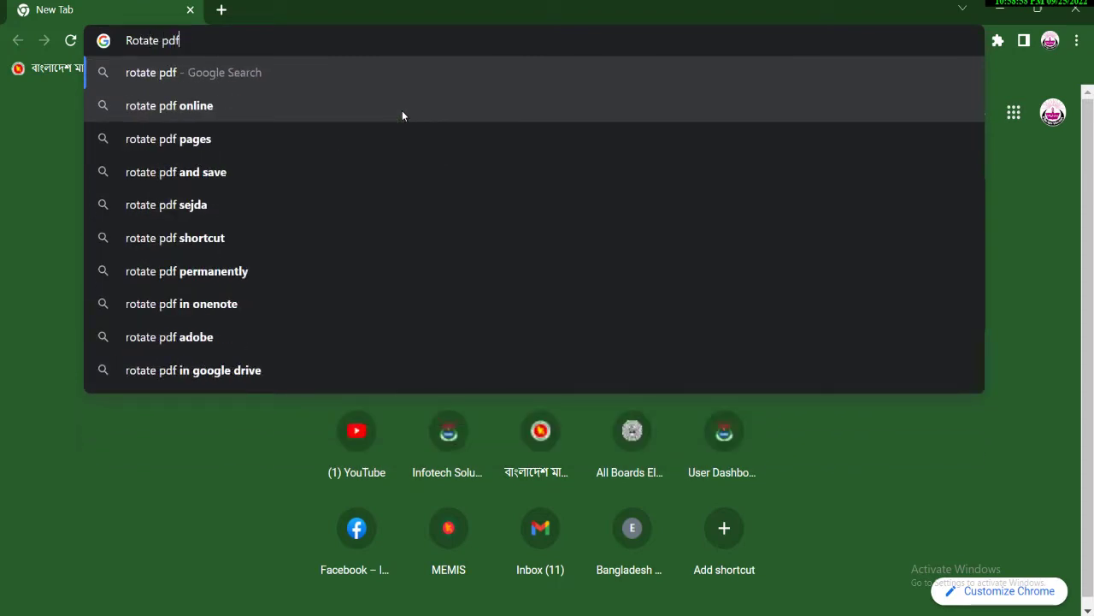
key("Return")
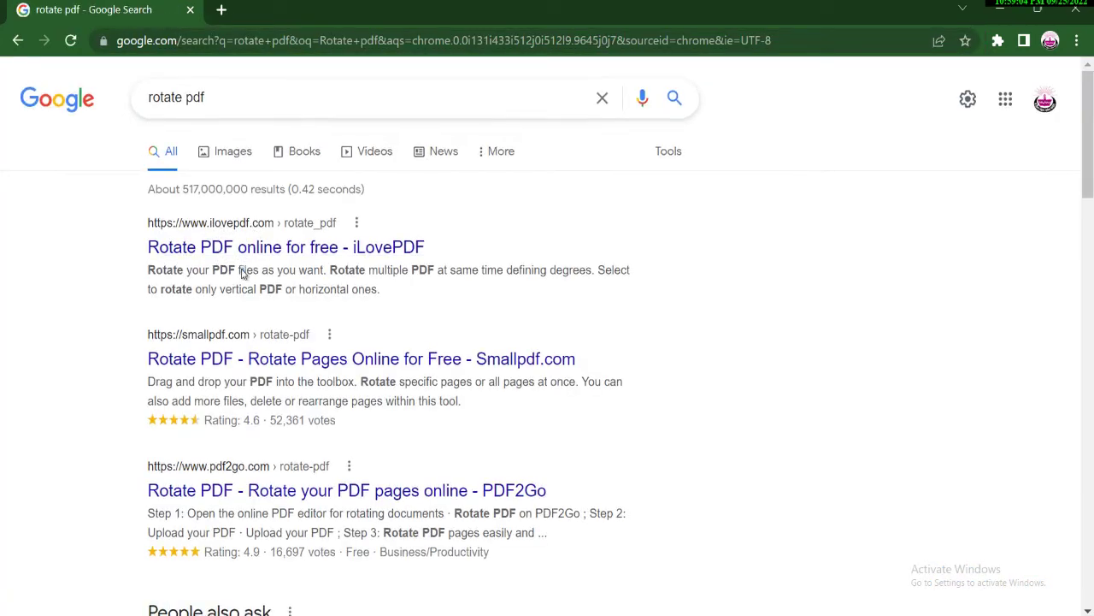
Browse the search results, with iLovePDF's Rotate PDF tool listed first.
scroll(243, 272, "down", 3)
scroll(240, 277, "down", 3)
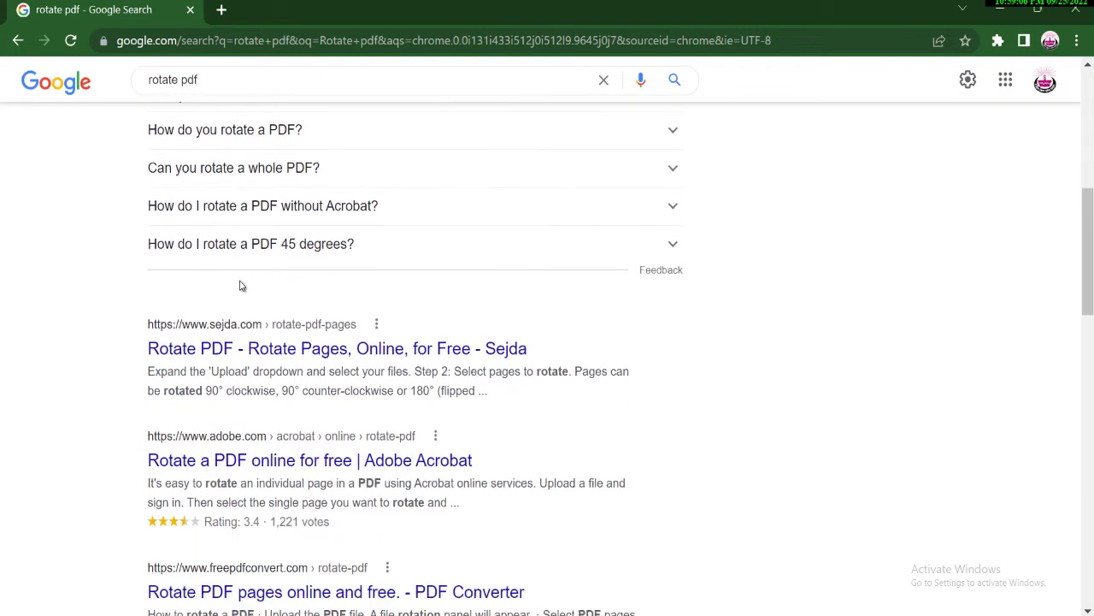
scroll(248, 342, "down", 4)
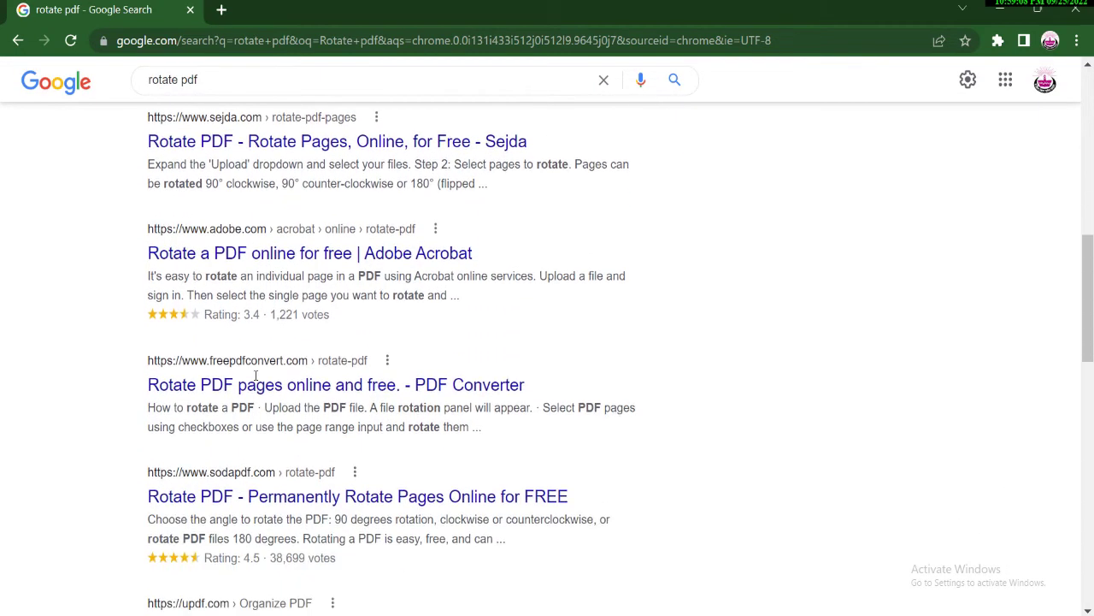
left_click_drag(117, 328, 348, 332)
scroll(413, 330, "up", 12)
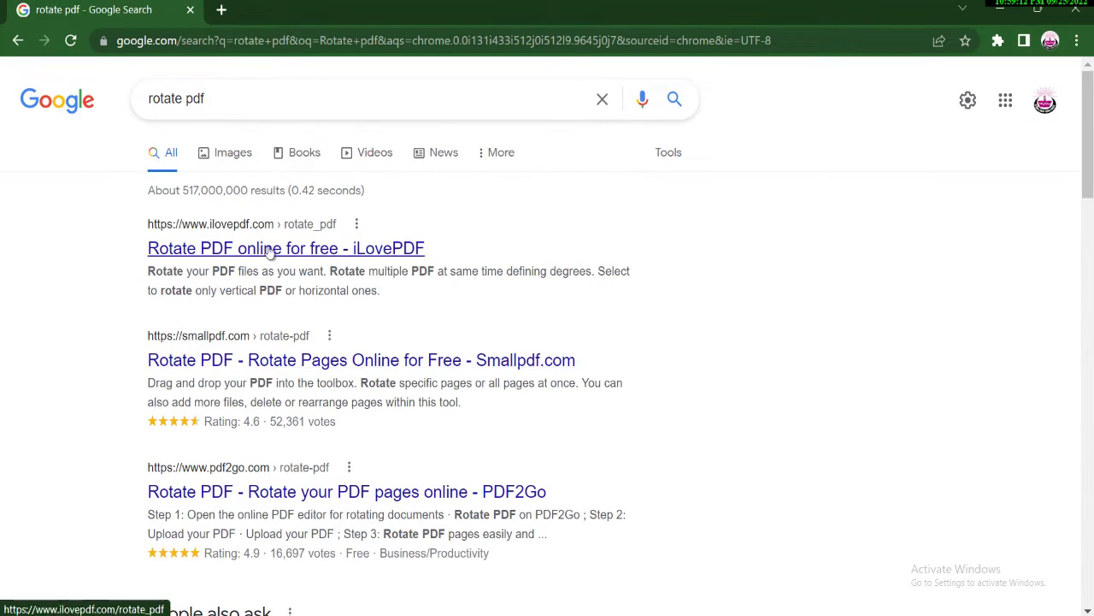
Load 25.09.2022.pdf from the Desktop into iLovePDF's Rotate PDF tool.
left_click(242, 253)
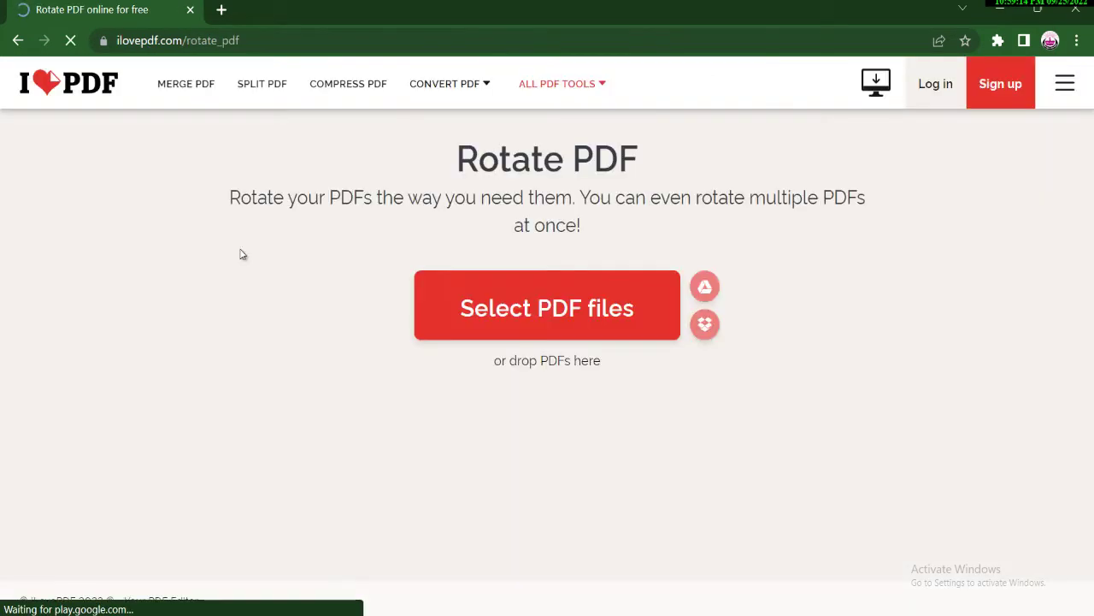
left_click(528, 308)
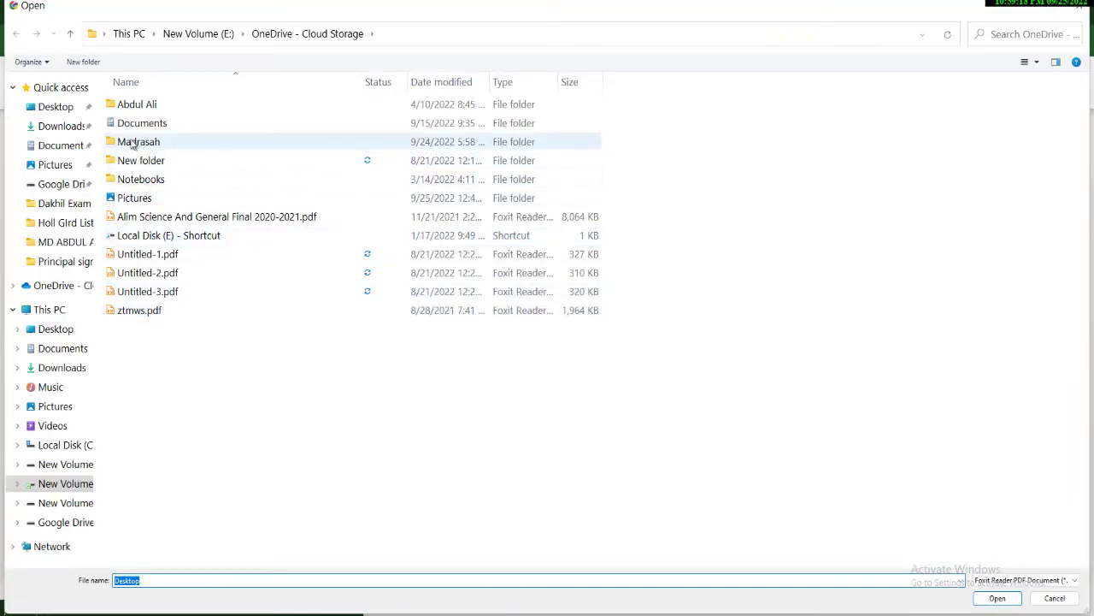
left_click(57, 110)
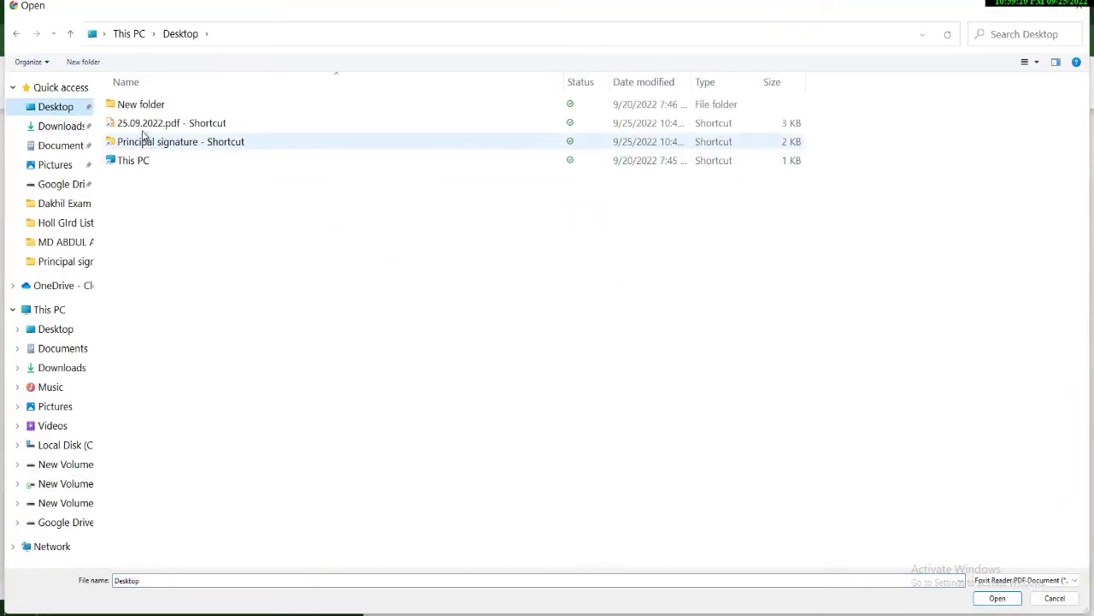
double_click(143, 124)
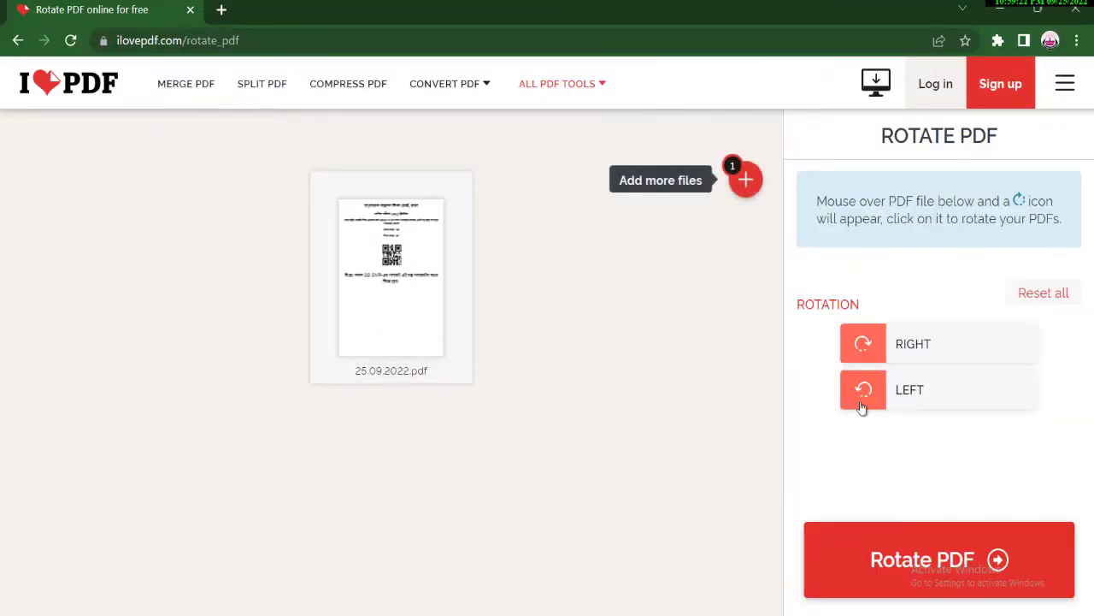
Rotate the PDF clockwise twice, then turn it back to landscape orientation.
left_click(922, 348)
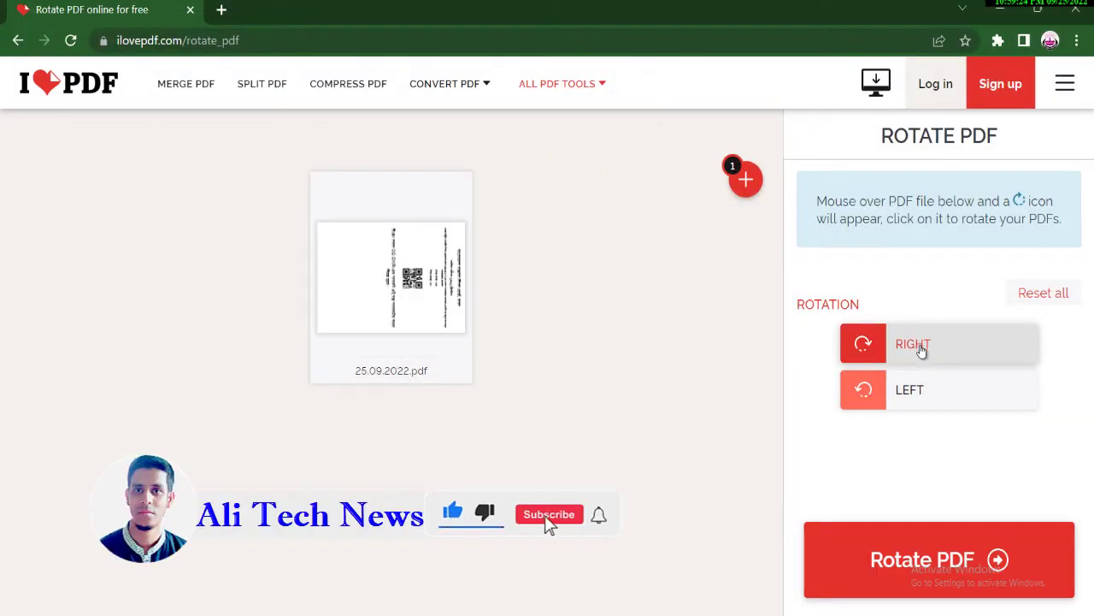
left_click(910, 351)
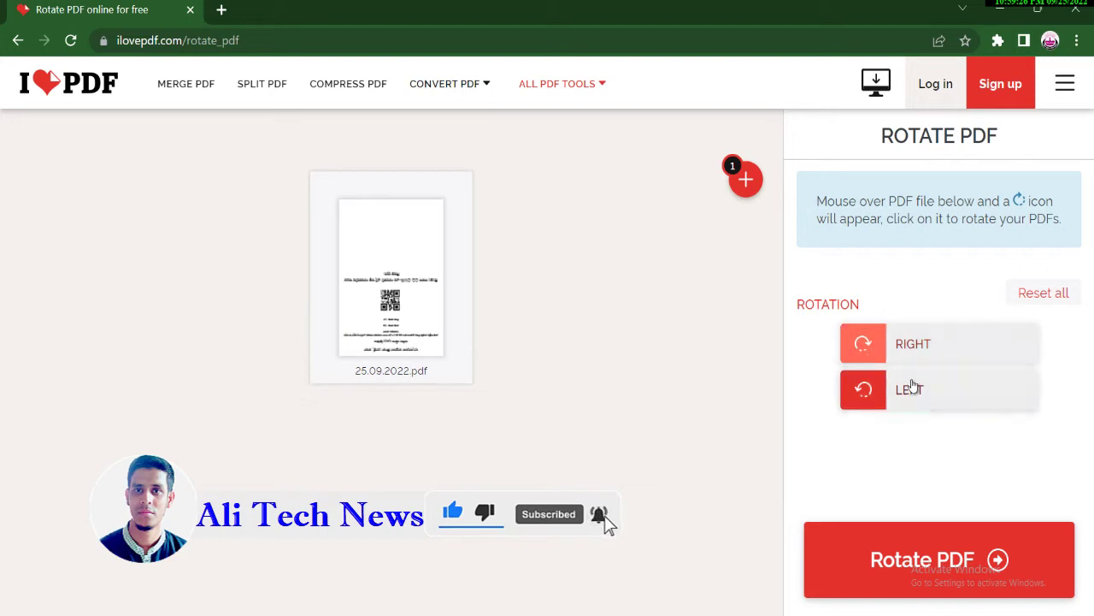
left_click(909, 389)
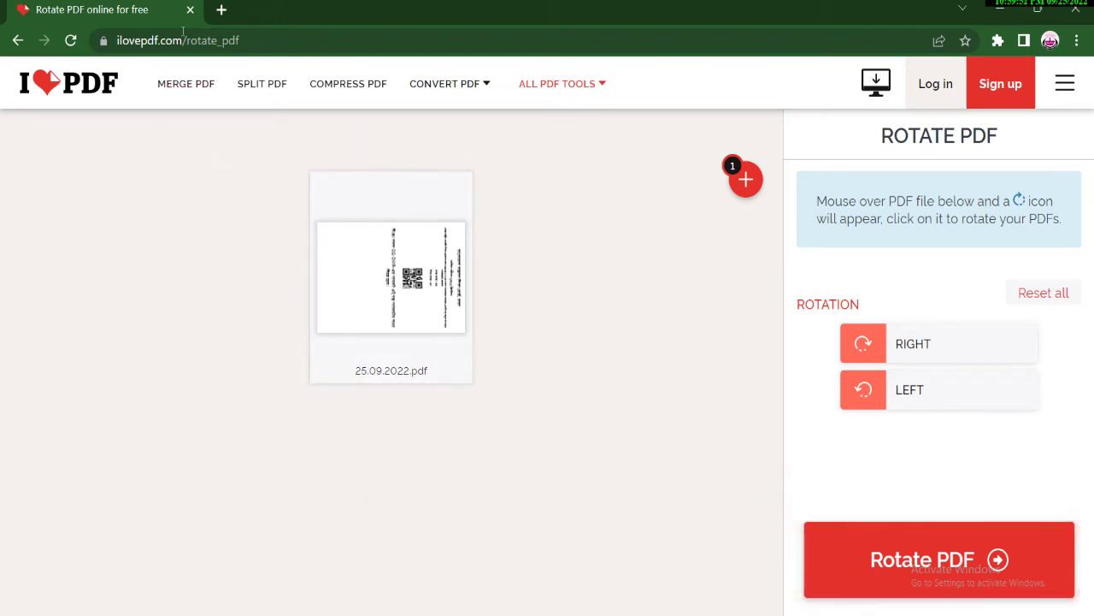
left_click(226, 43)
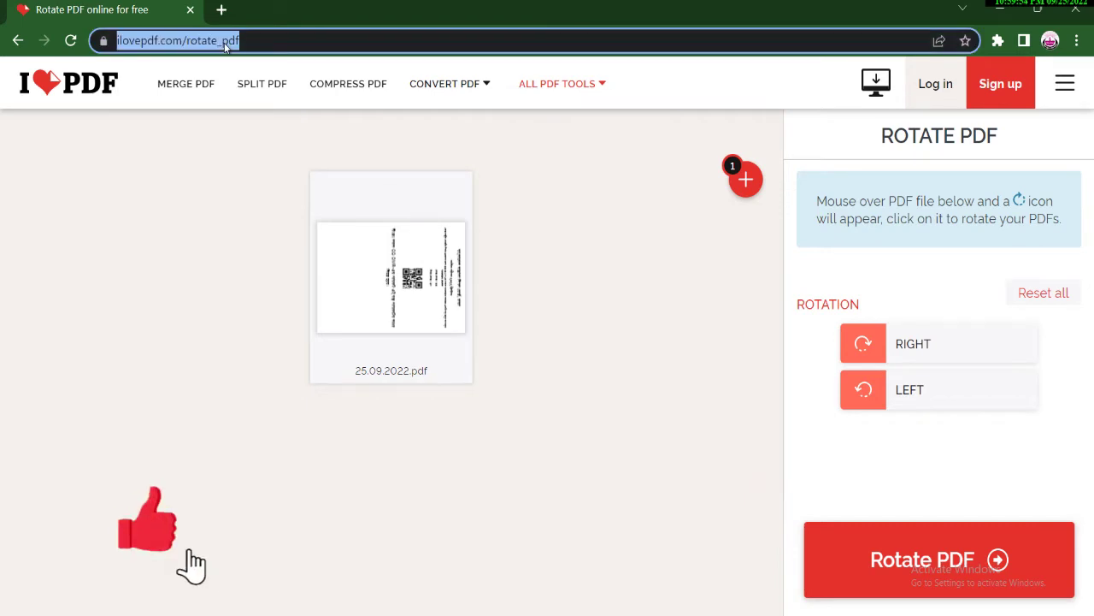
Search Google for 'reduce pdf size'.
type("r")
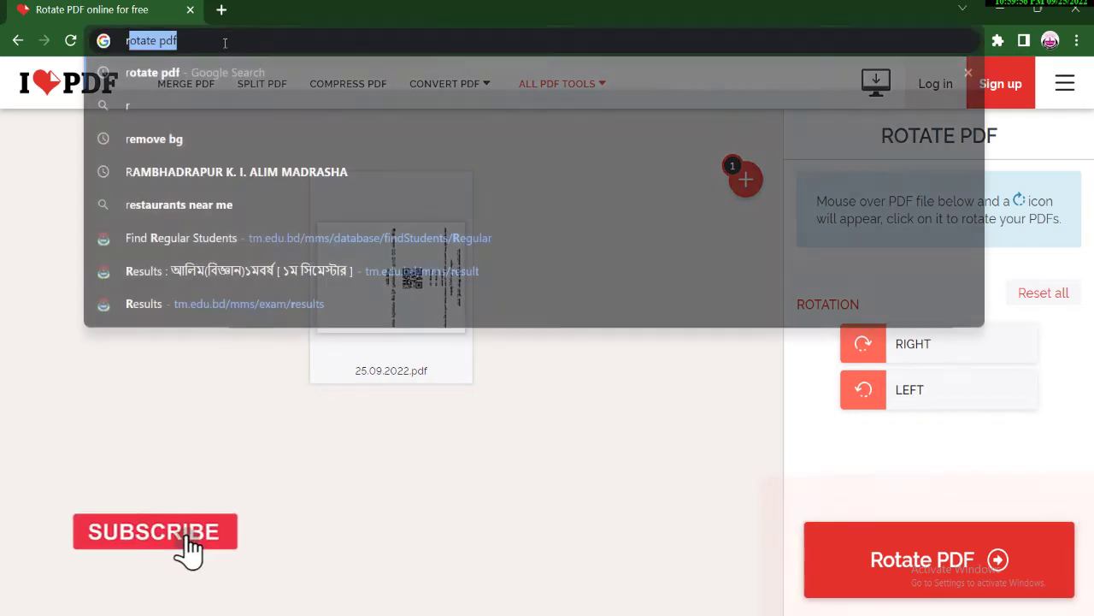
type("educe")
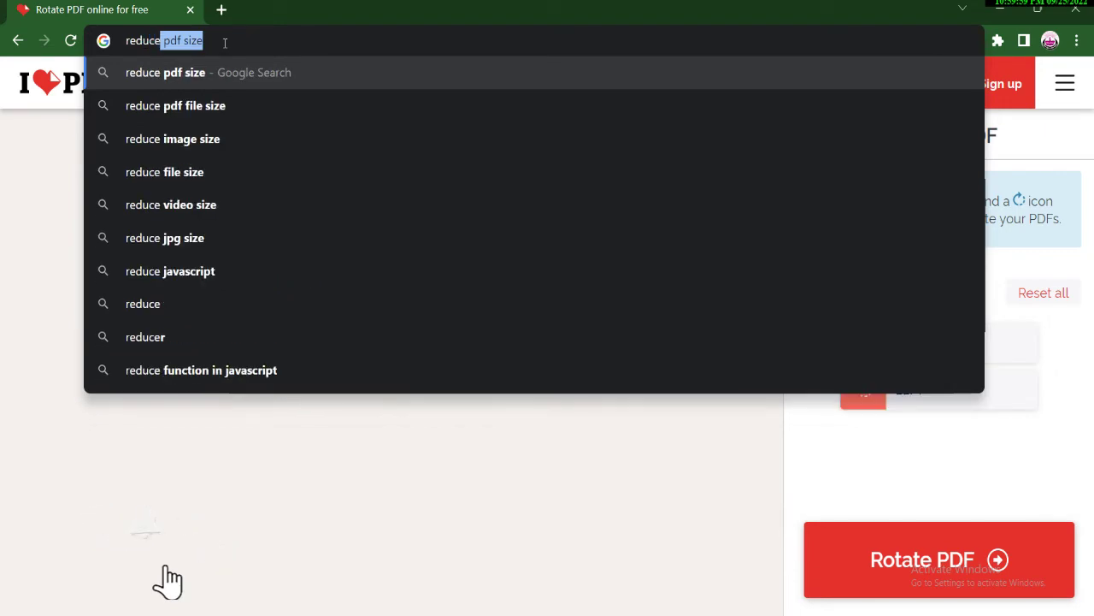
left_click(188, 79)
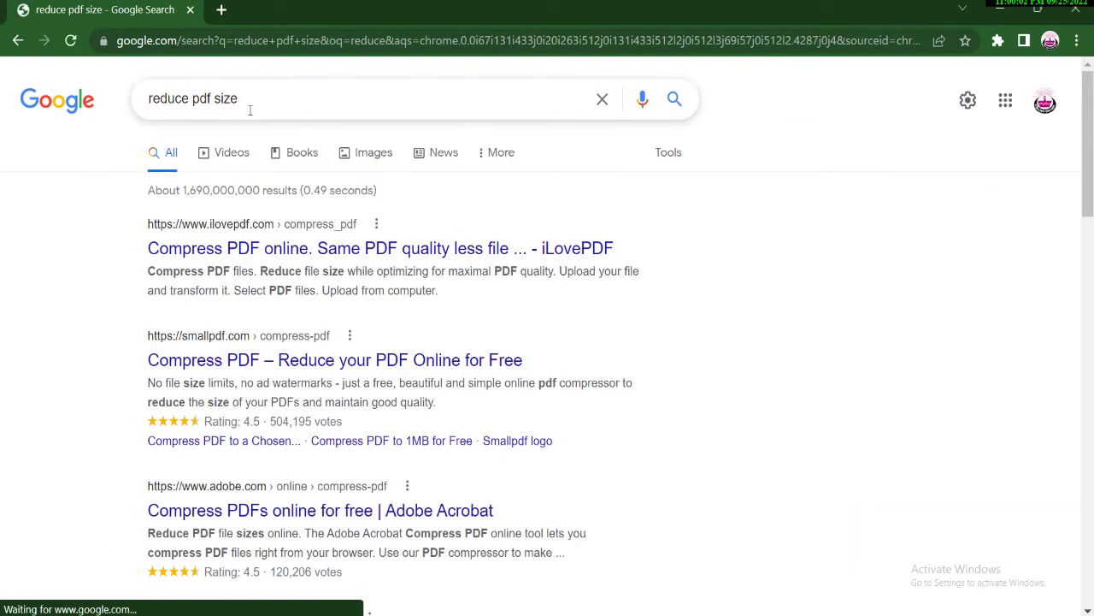
left_click_drag(143, 222, 326, 220)
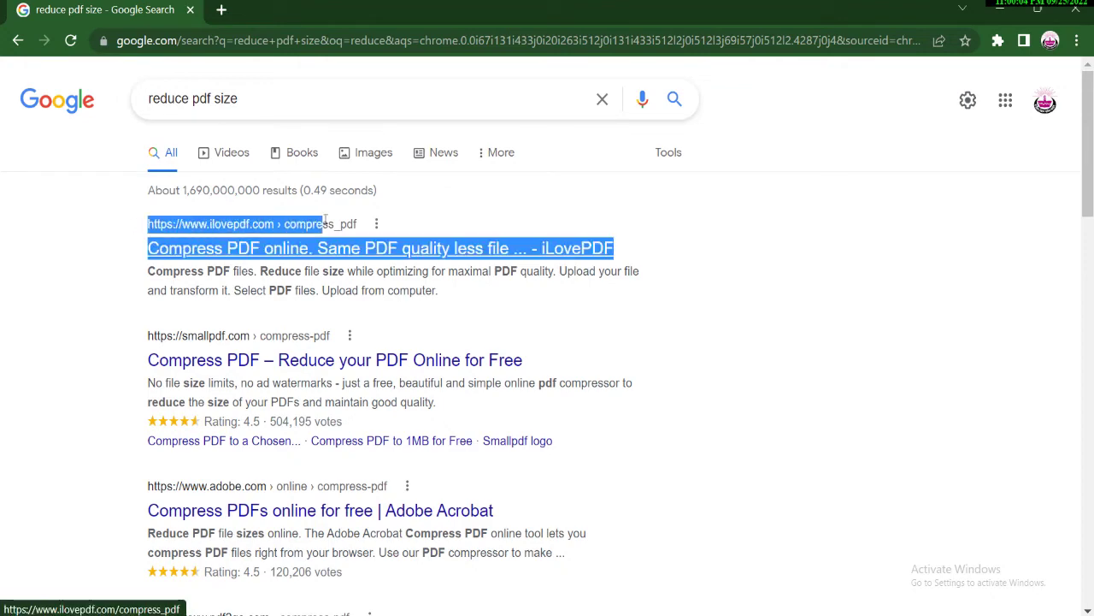
Look through the results and open iLovePDF's Compress PDF online result.
scroll(334, 244, "down", 4)
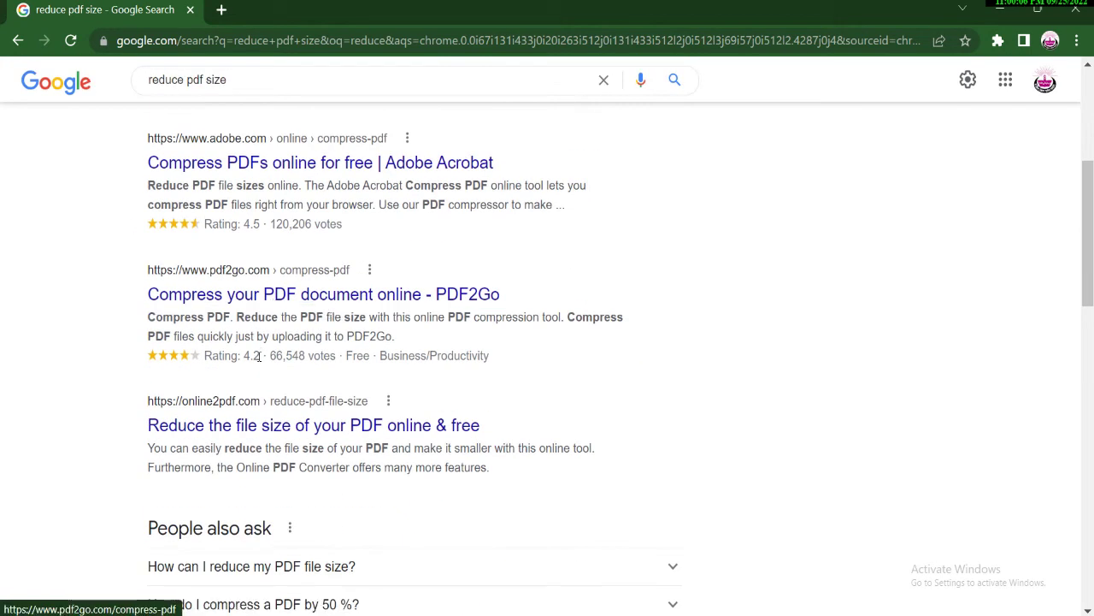
scroll(258, 356, "down", 5)
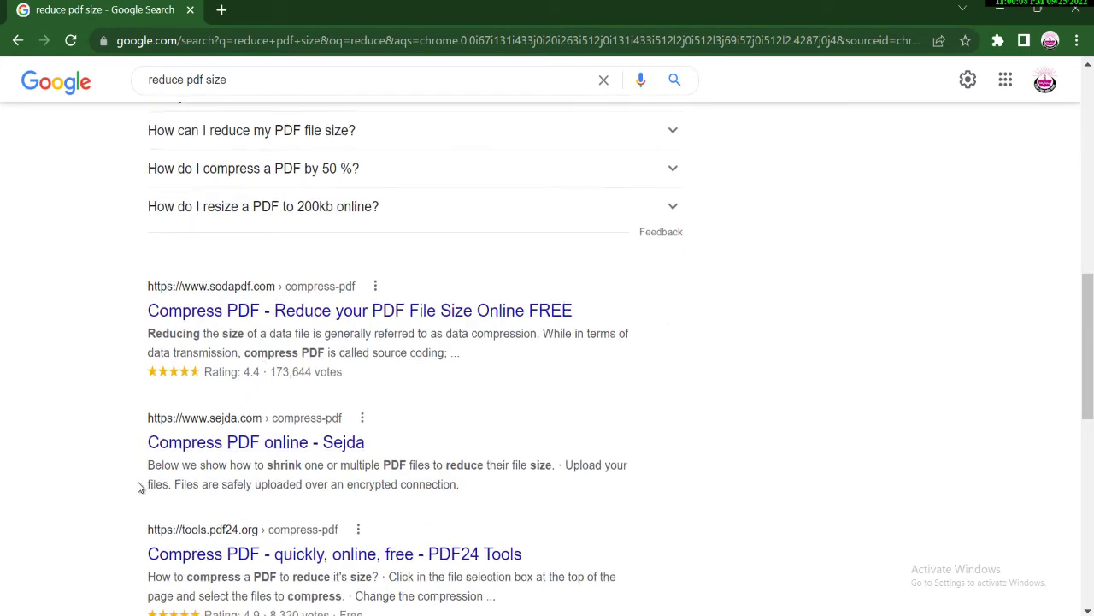
scroll(145, 483, "down", 1)
scroll(152, 484, "down", 2)
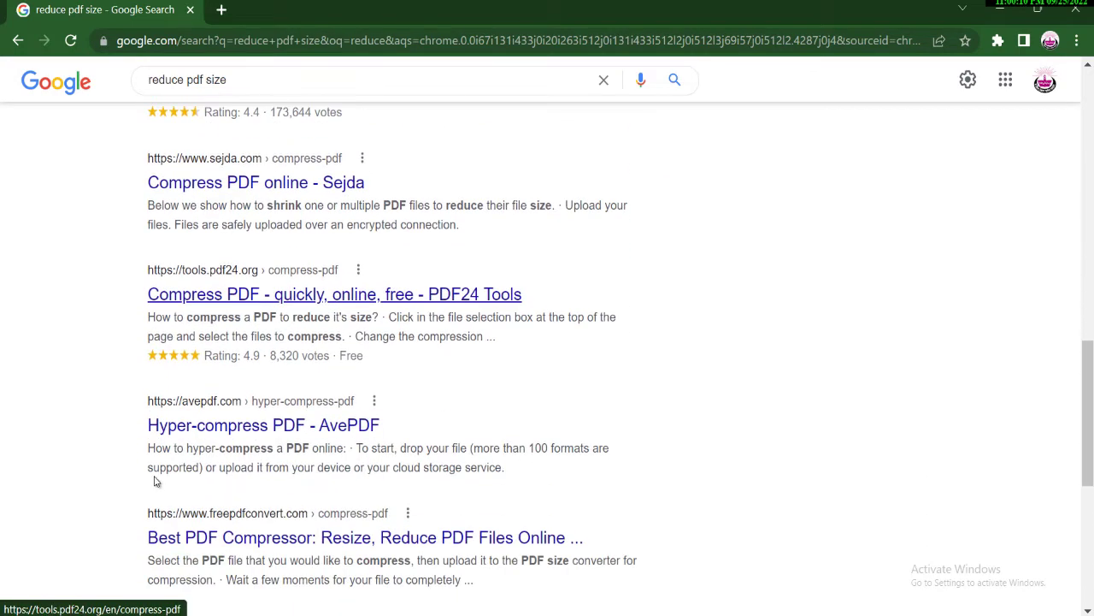
scroll(263, 474, "up", 1)
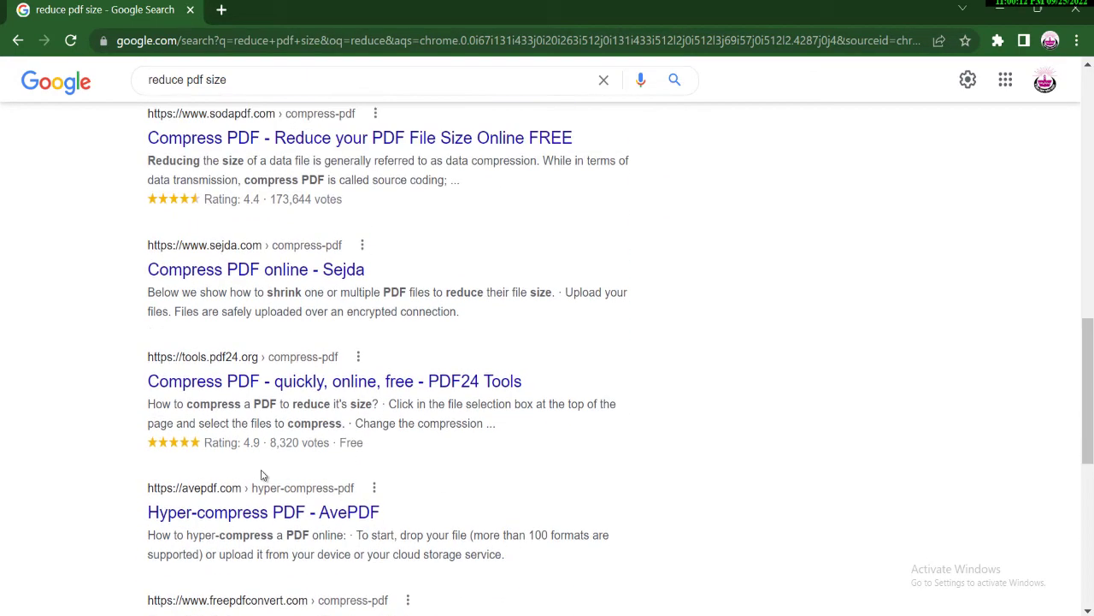
scroll(263, 475, "down", 3)
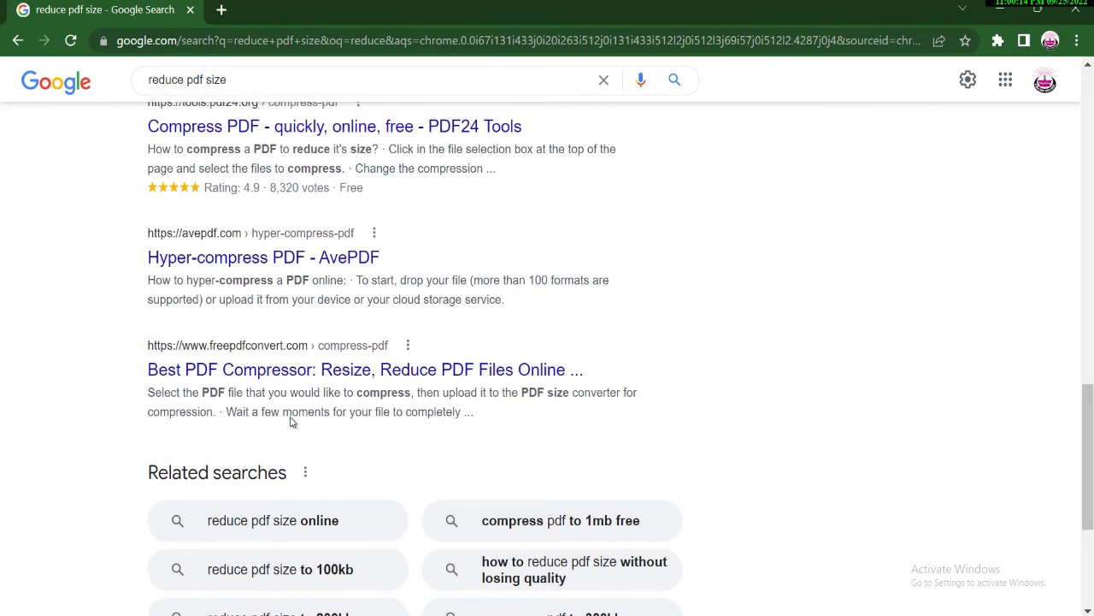
scroll(288, 420, "up", 5)
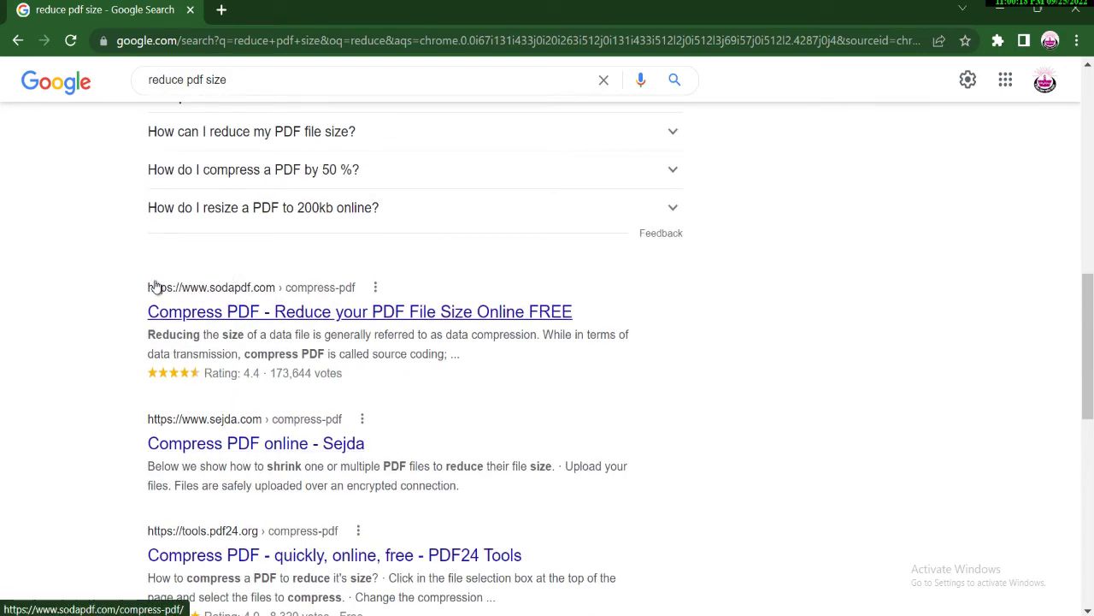
triple_click(338, 285)
scroll(308, 265, "up", 6)
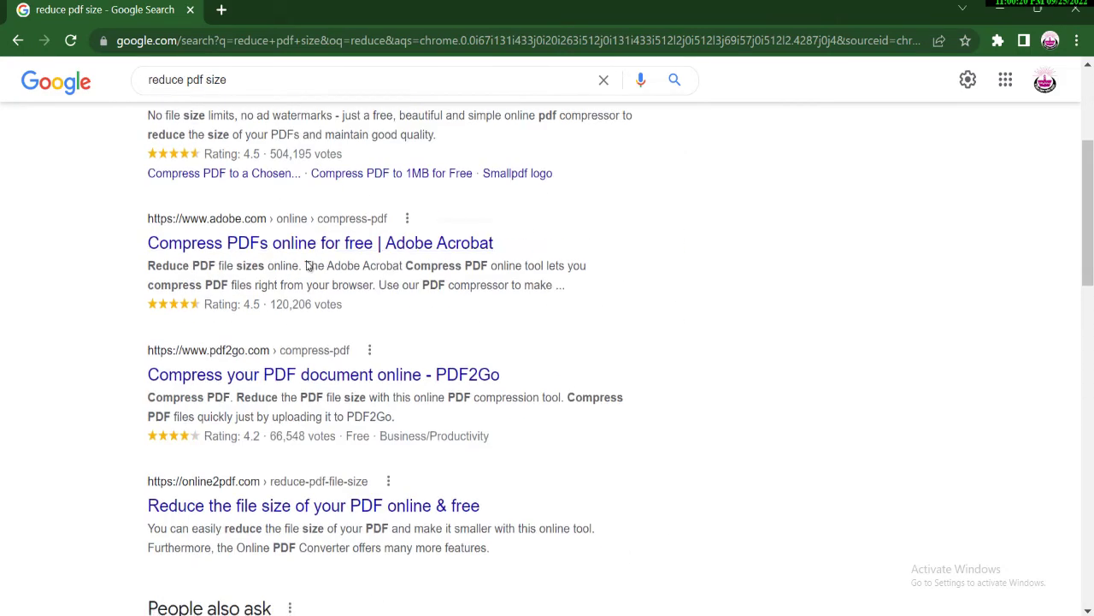
scroll(308, 265, "up", 3)
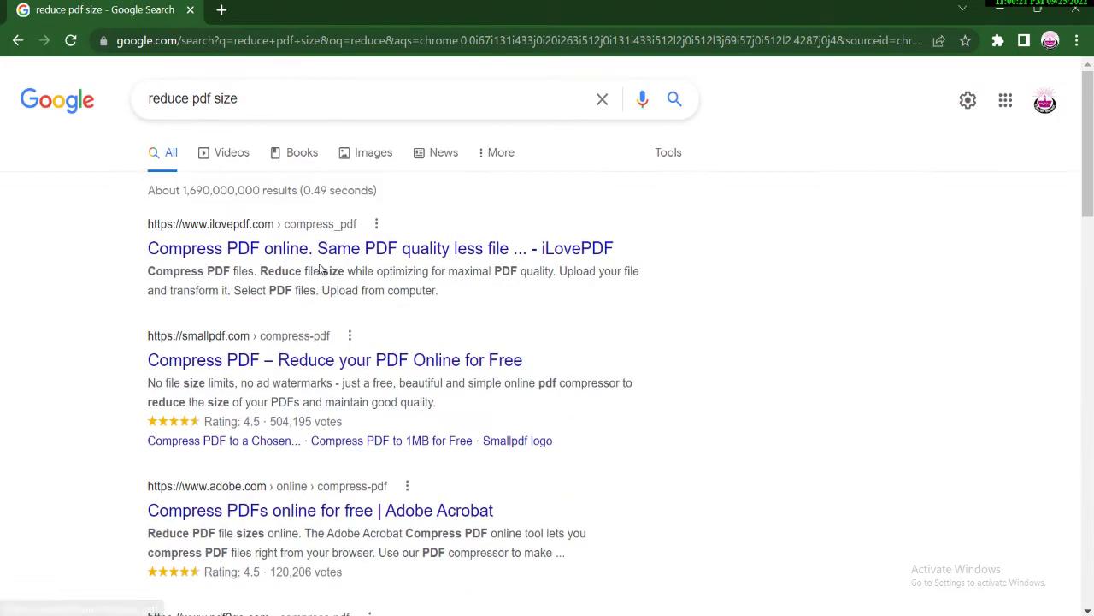
left_click(260, 251)
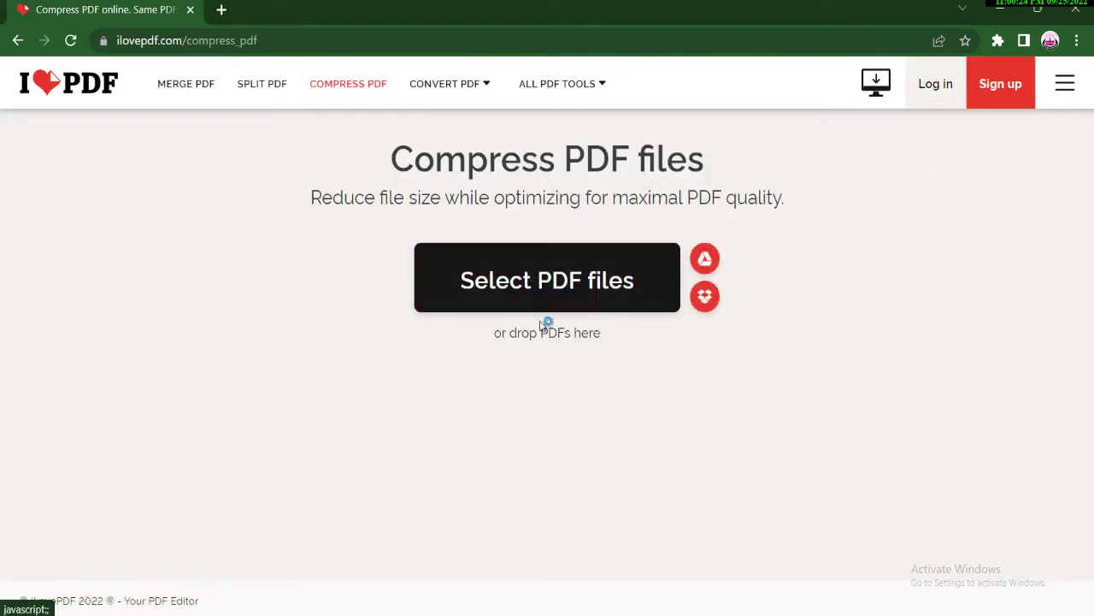
Upload 25.09.2022.pdf from the Desktop to iLovePDF's Compress PDF tool.
left_click(544, 308)
left_click(74, 108)
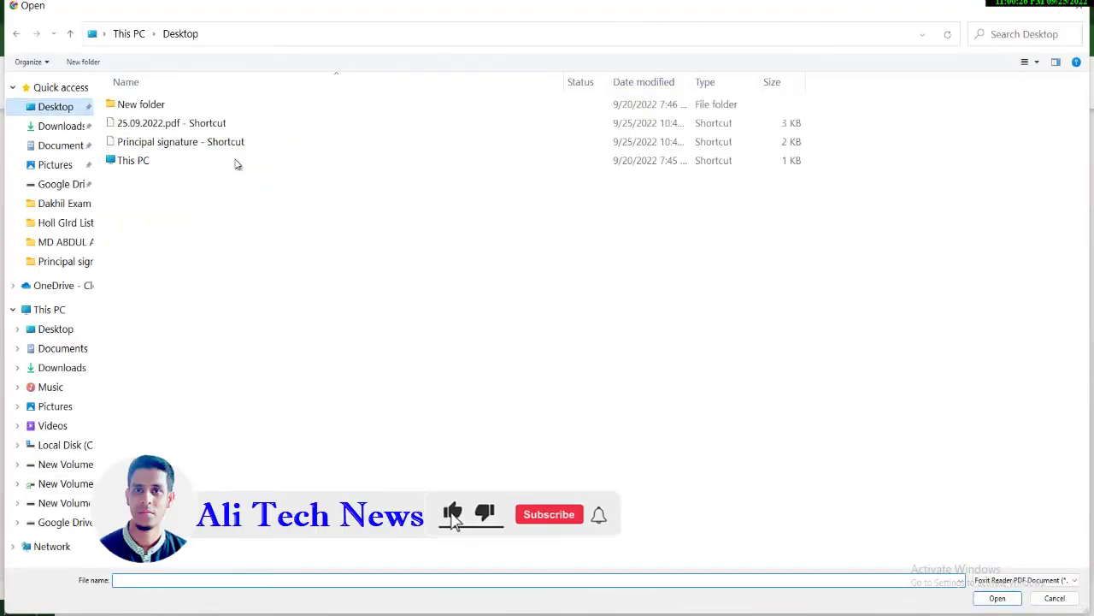
double_click(140, 142)
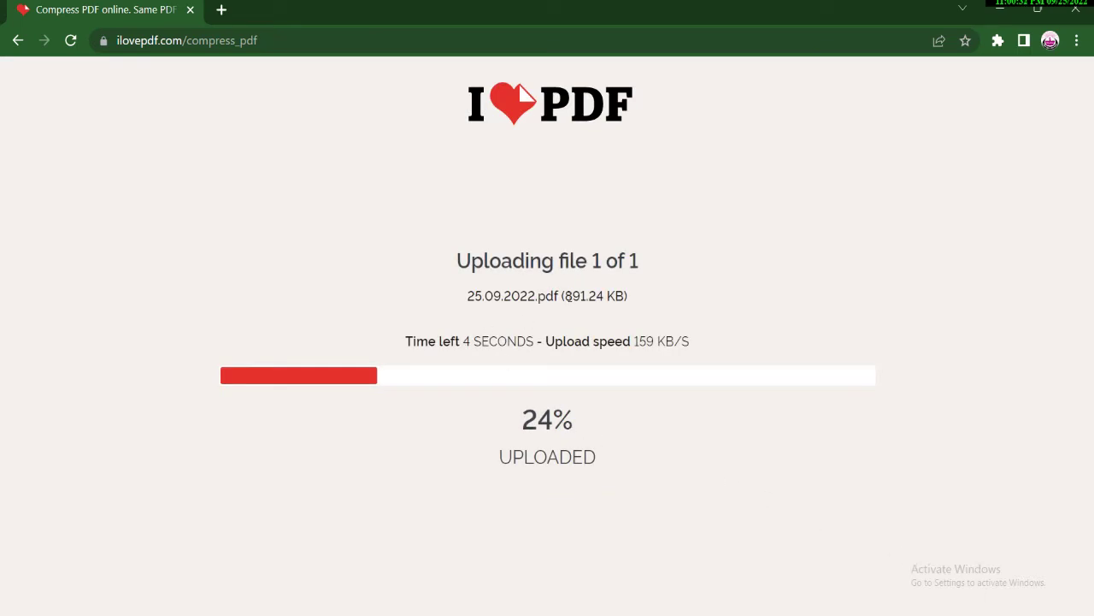
Select the uploading file's name, size and upload speed during the upload.
left_click_drag(467, 295, 590, 295)
left_click(590, 295)
left_click_drag(634, 342, 654, 341)
left_click(649, 343)
left_click_drag(639, 341, 659, 341)
left_click(229, 43)
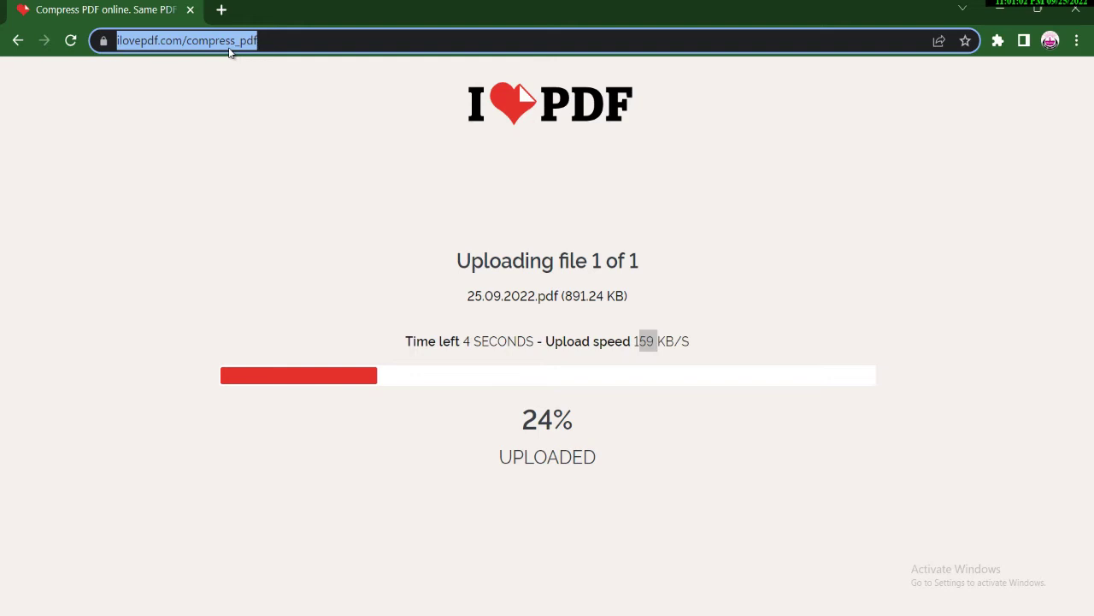
Search Google for 'merge pdf' and open iLovePDF's Merge PDF page.
type("me")
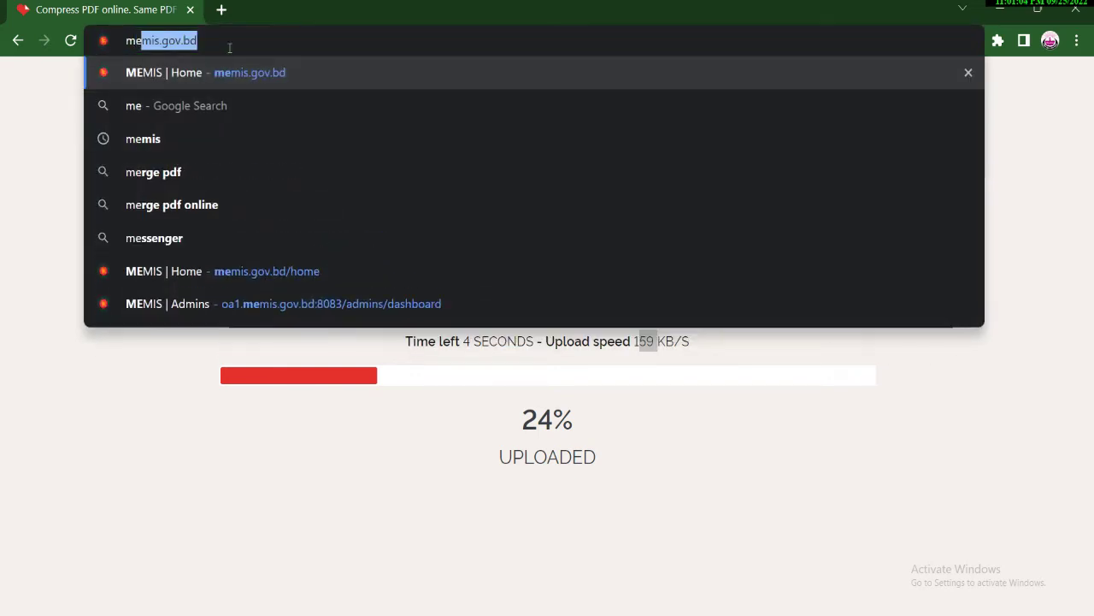
type("rge")
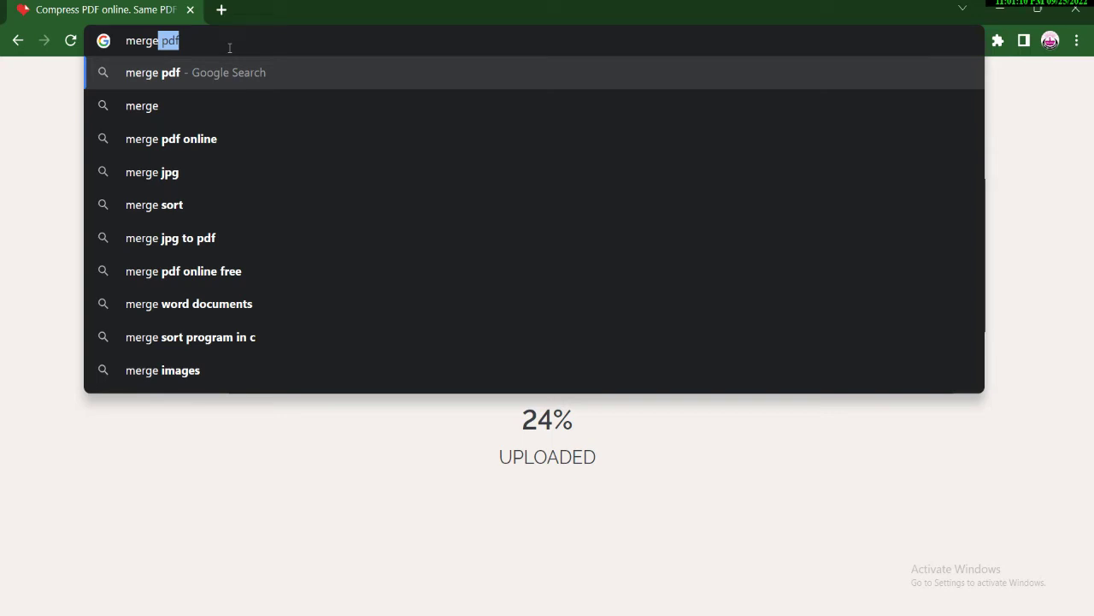
left_click(156, 76)
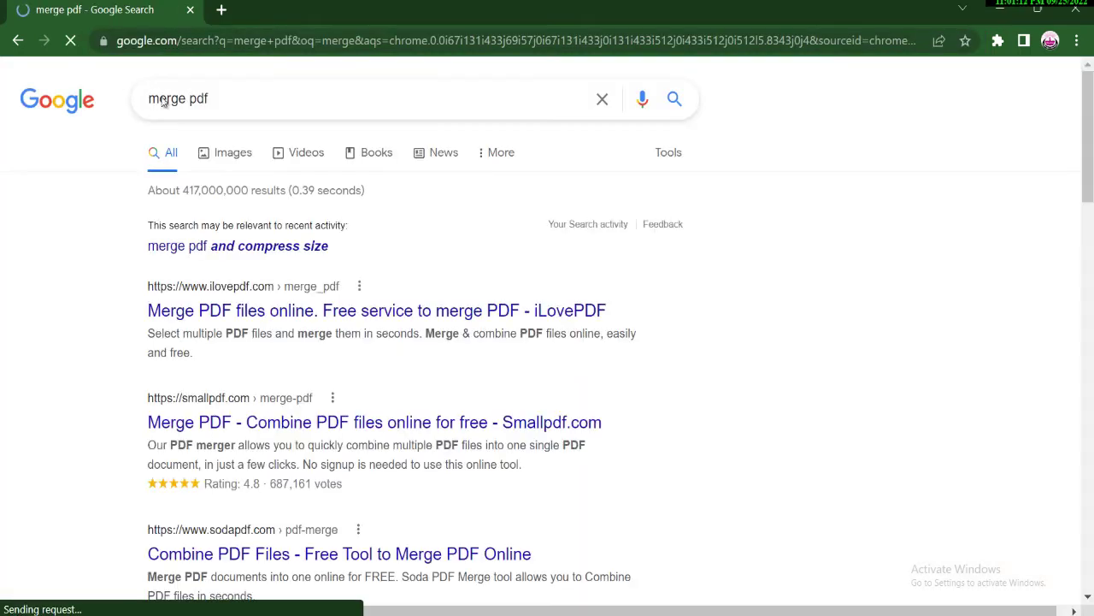
left_click(243, 312)
Add 25.09.2022.pdf and 24.09.2022.pdf to iLovePDF's Merge PDF and start merging.
left_click(525, 285)
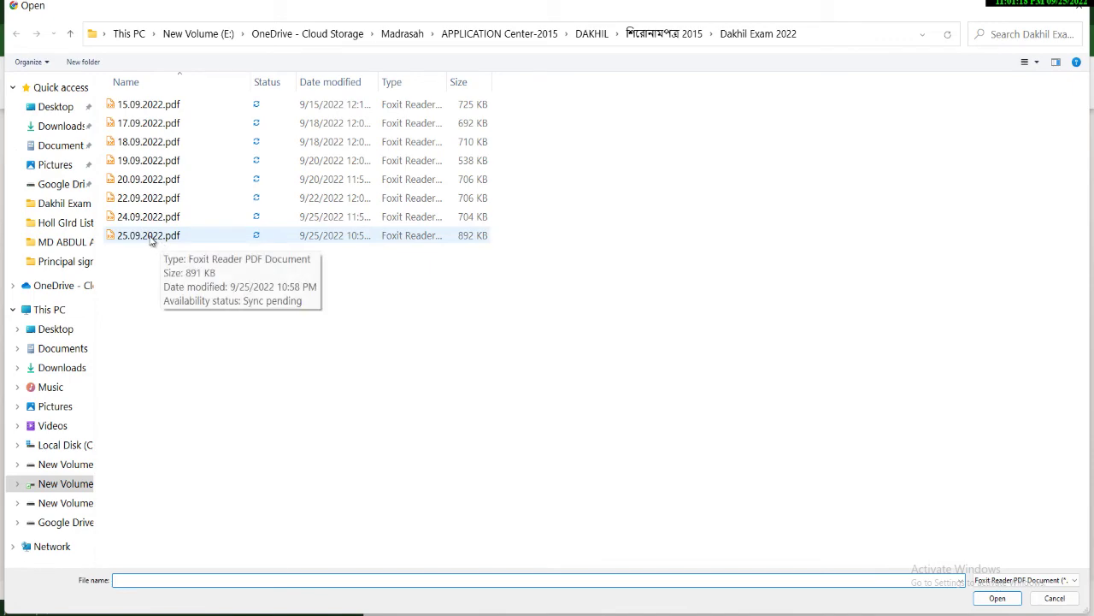
double_click(155, 236)
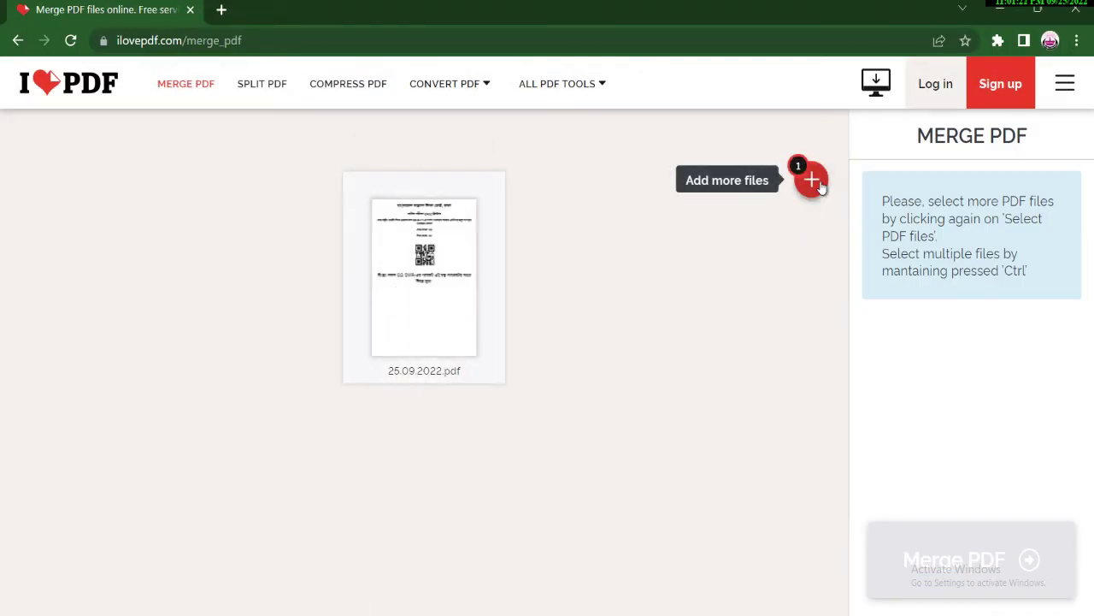
mouse_move(816, 184)
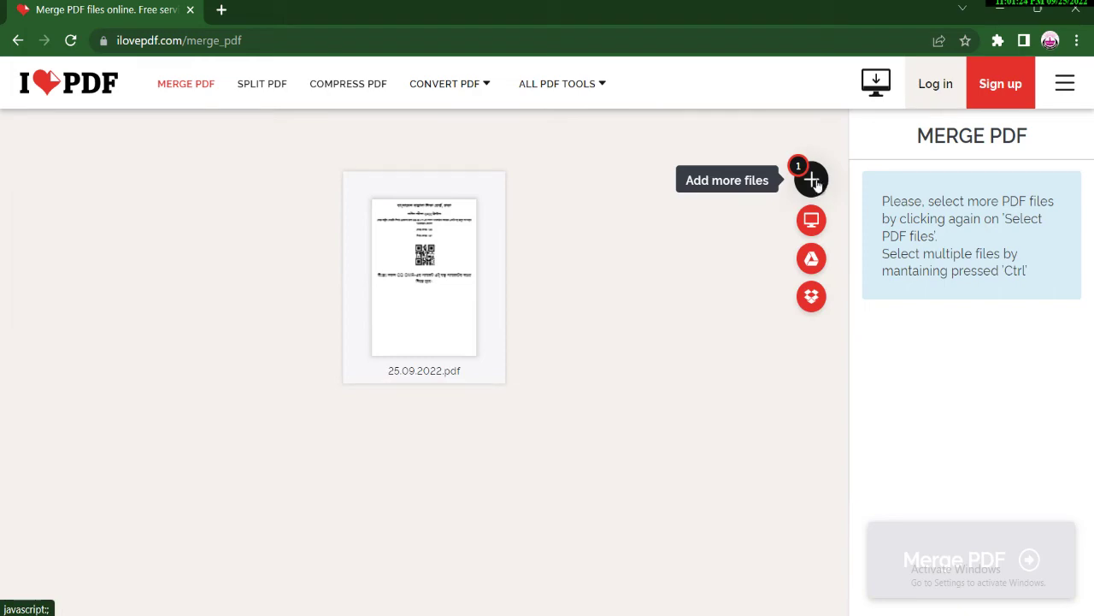
left_click(814, 181)
double_click(160, 216)
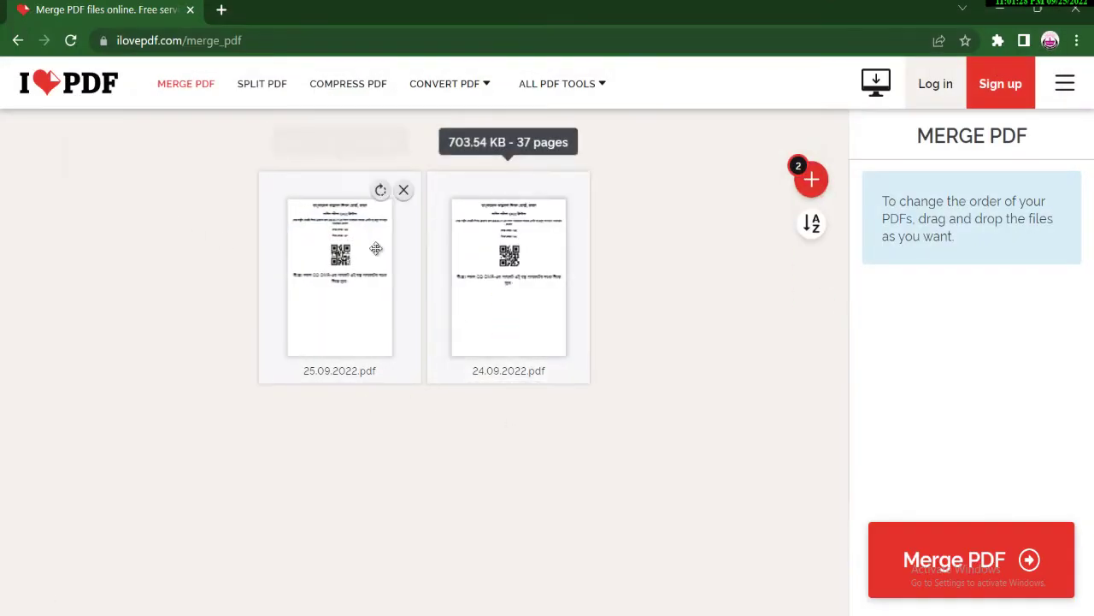
left_click(951, 566)
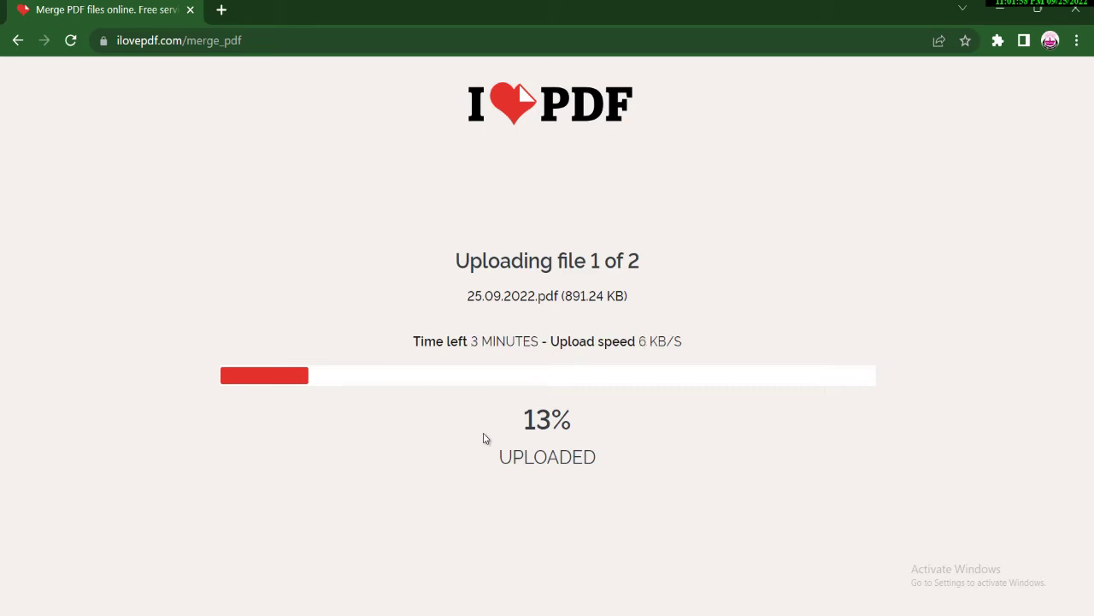
Close Subject.docx in Word without saving the changes.
left_click(1005, 9)
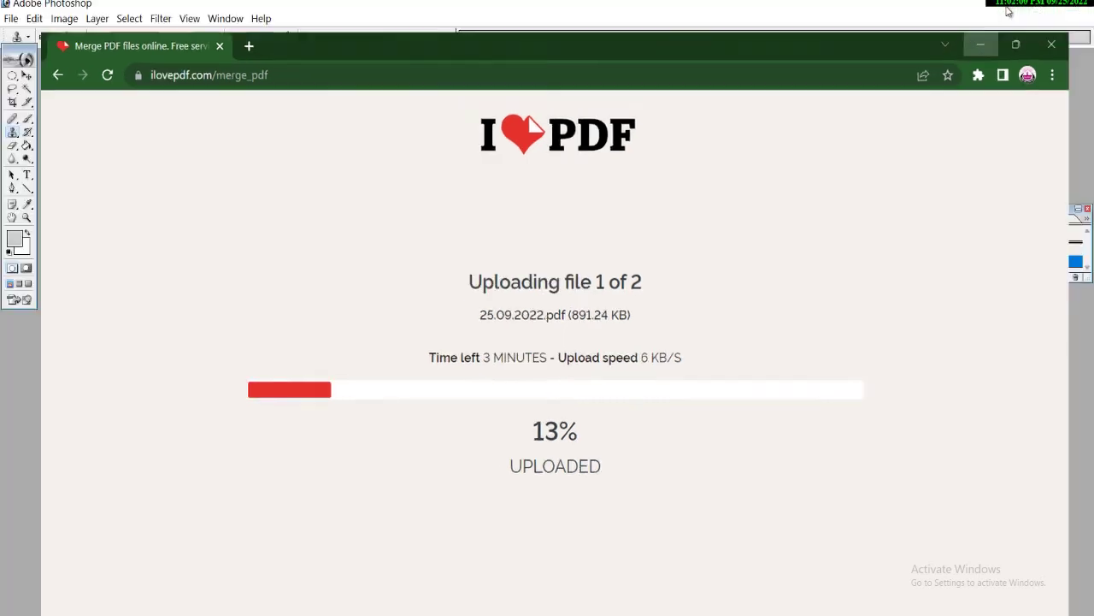
key("alt+Tab")
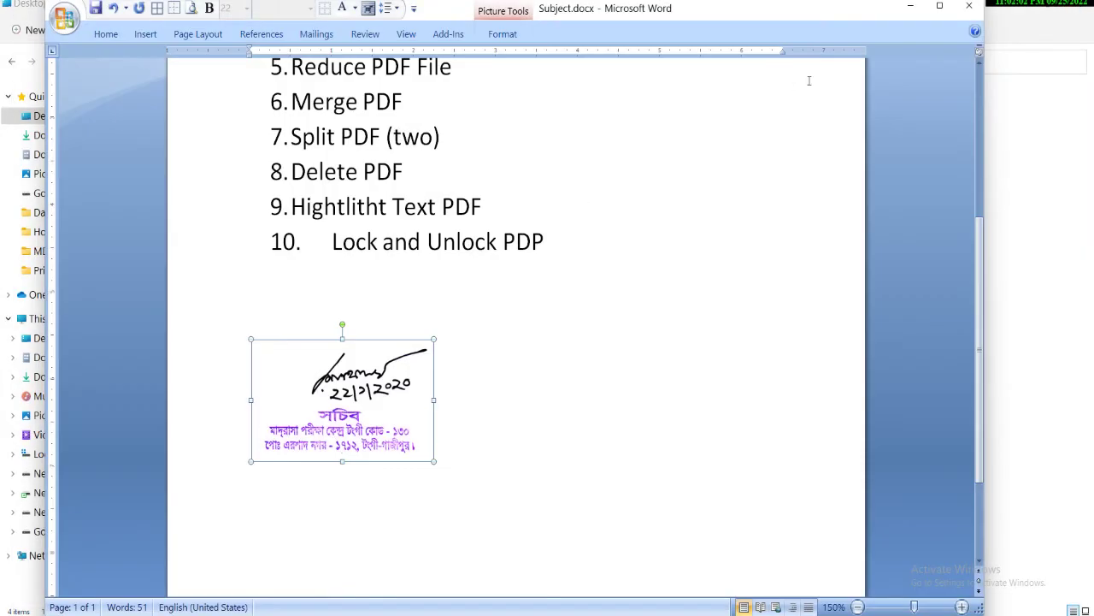
left_click(968, 6)
left_click(547, 345)
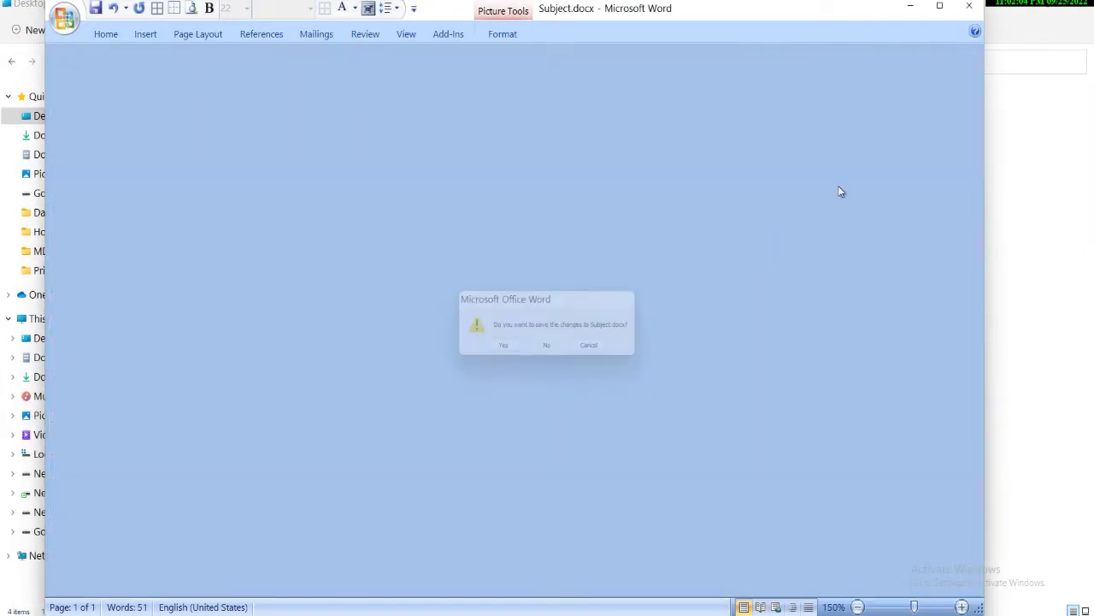
Bring Chrome back and open the 25.09.2022.pdf desktop shortcut in a new tab.
key("alt+Tab")
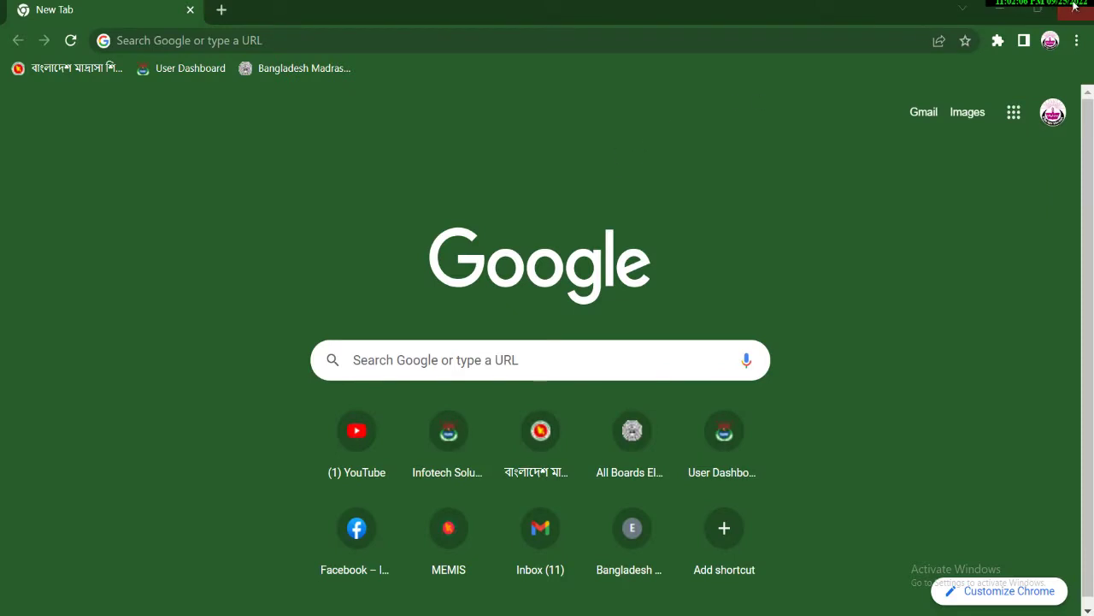
left_click_drag(501, 17, 690, 35)
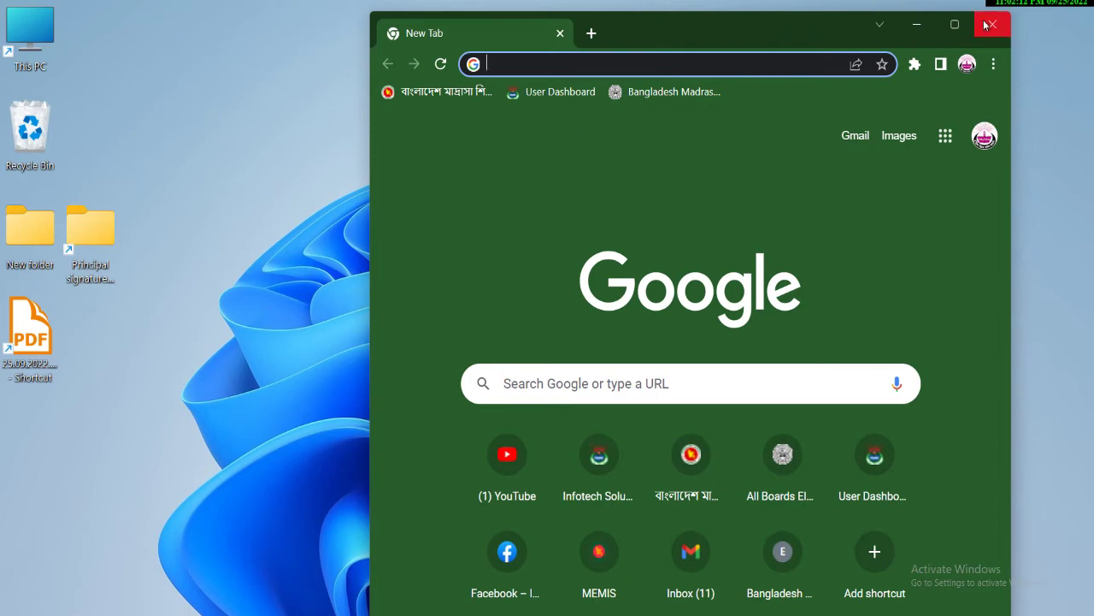
left_click(955, 24)
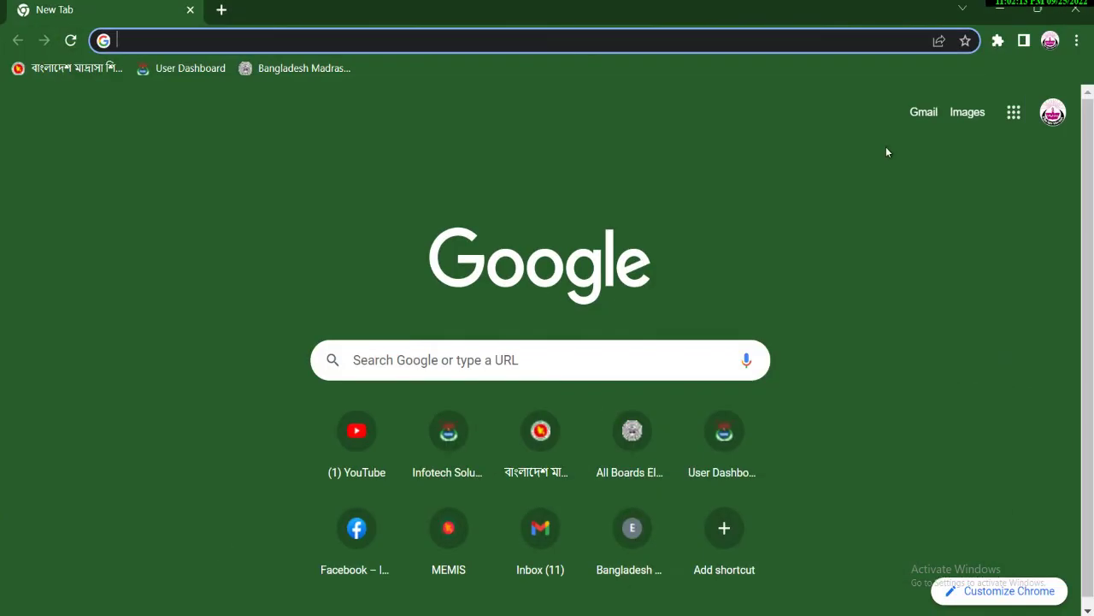
left_click(1037, 13)
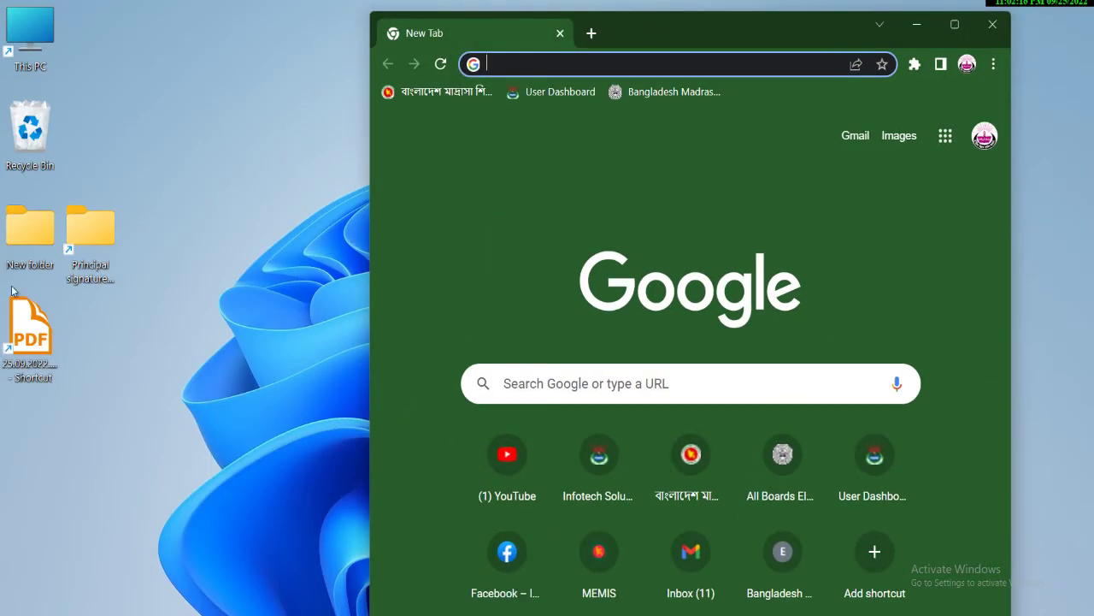
left_click_drag(34, 337, 649, 283)
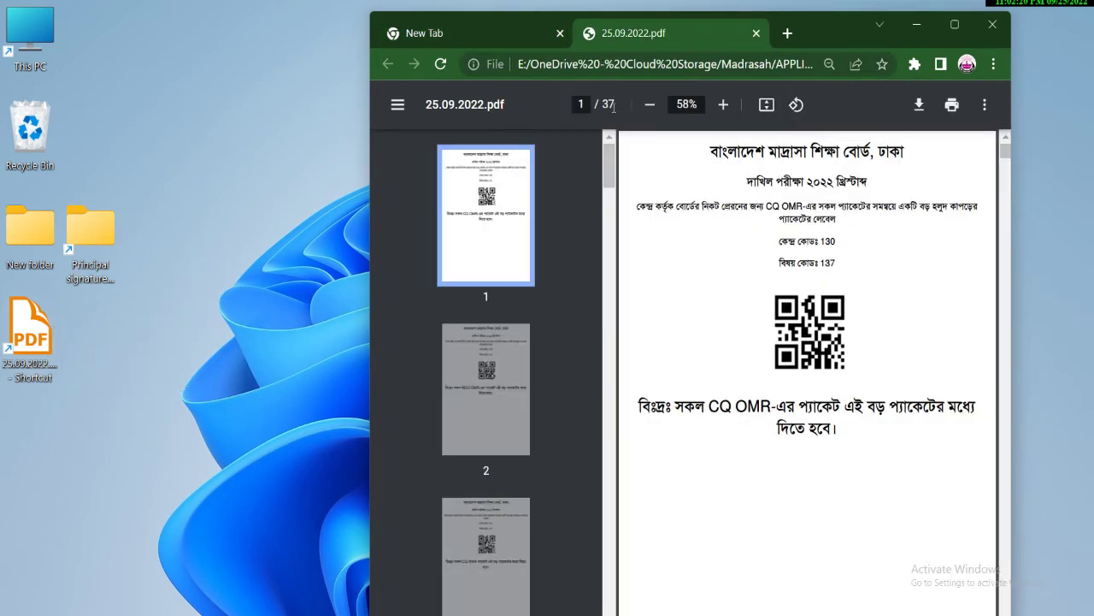
Maximize Chrome and open the print preview for 25.09.2022.pdf.
left_click(955, 24)
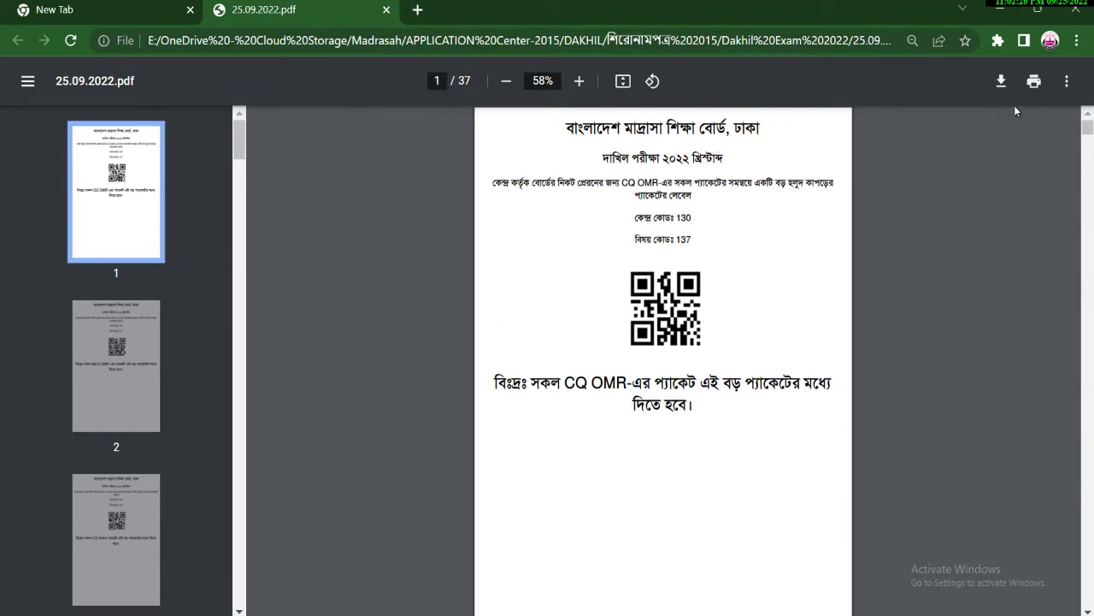
key("ctrl+s")
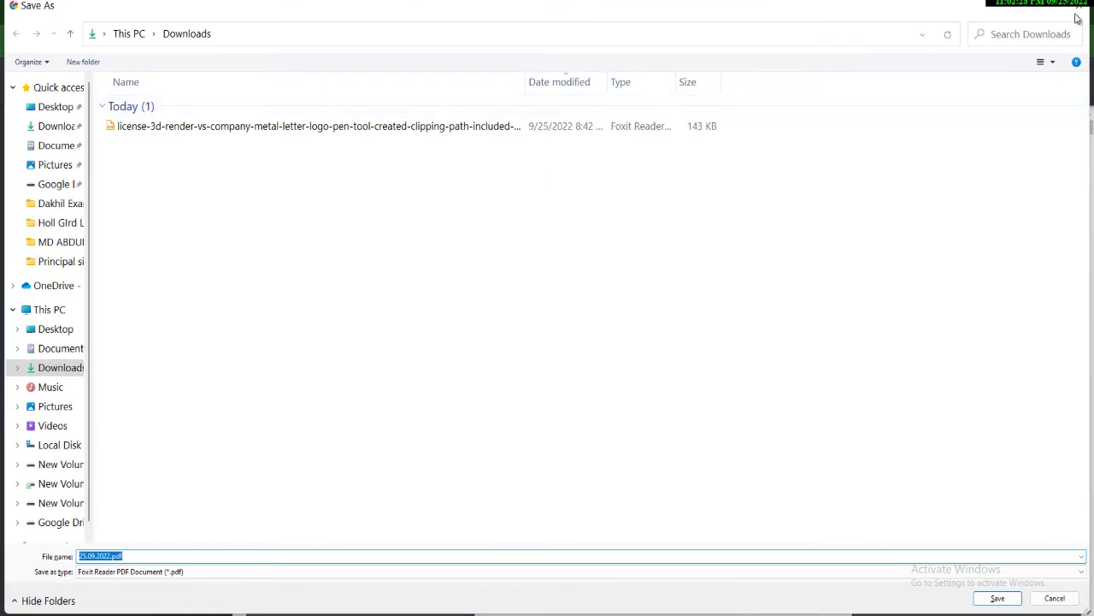
left_click(1076, 8)
left_click(1034, 83)
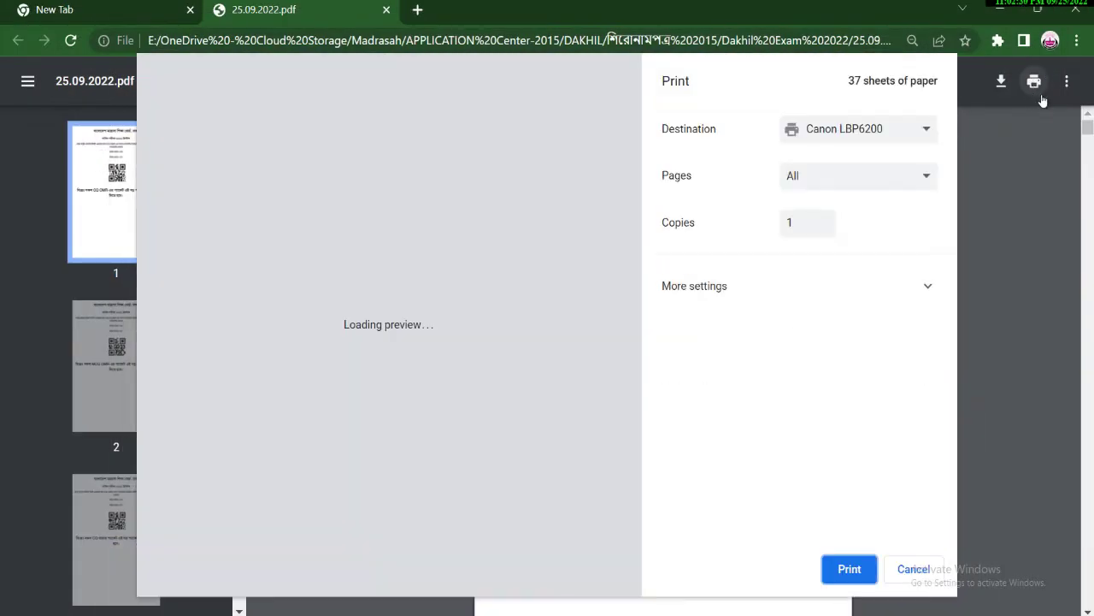
Set the destination to Save as PDF with custom pages 1-10,13,15.
left_click(853, 135)
left_click(838, 165)
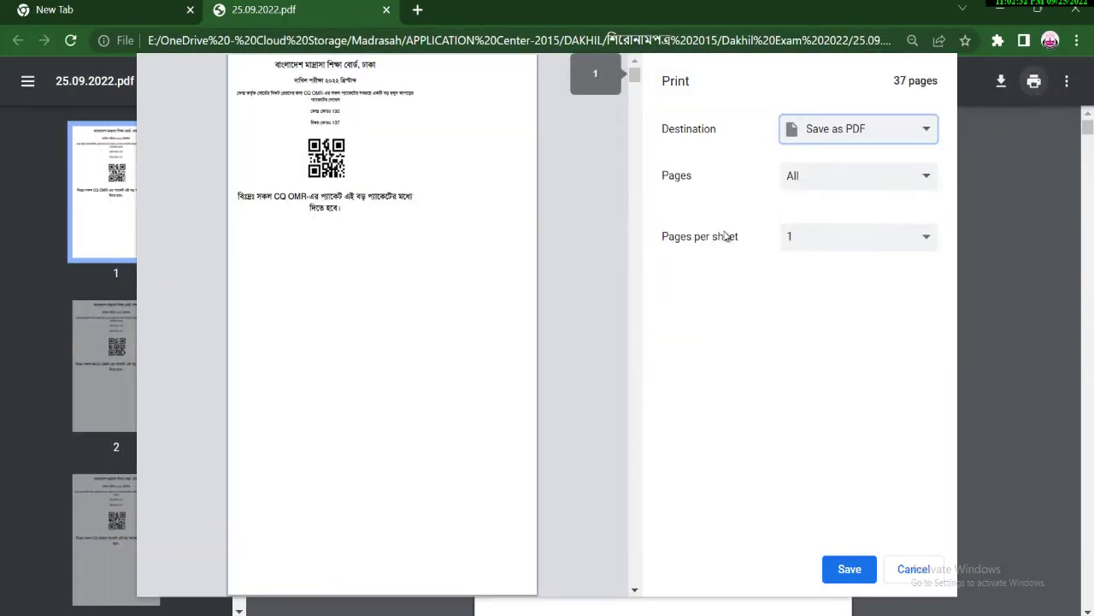
left_click(808, 178)
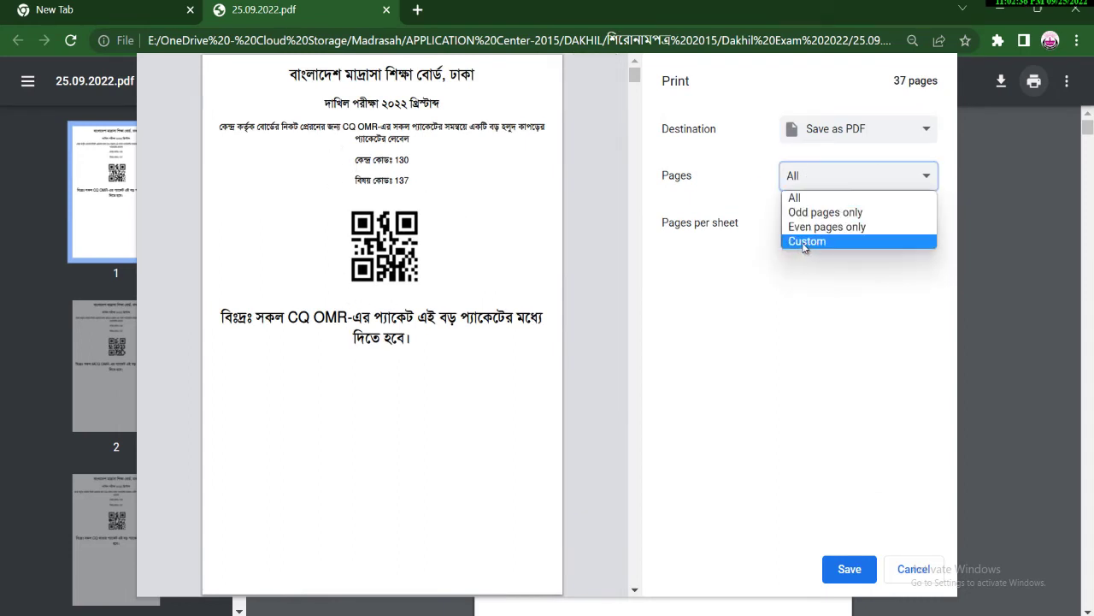
left_click(804, 243)
type("1")
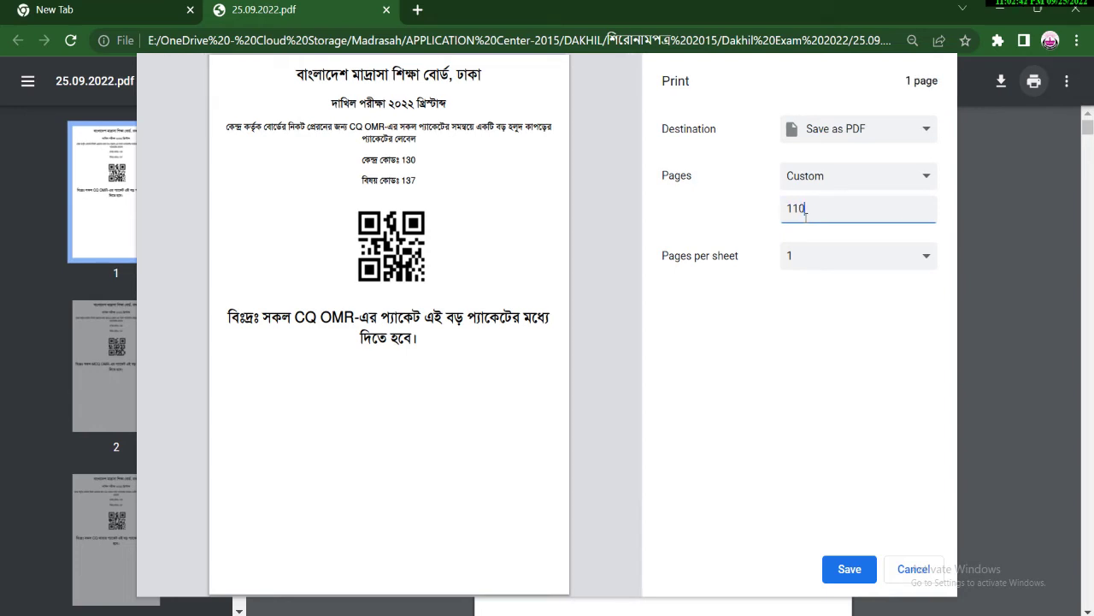
type("10")
key("BackSpace")
type("-10,13")
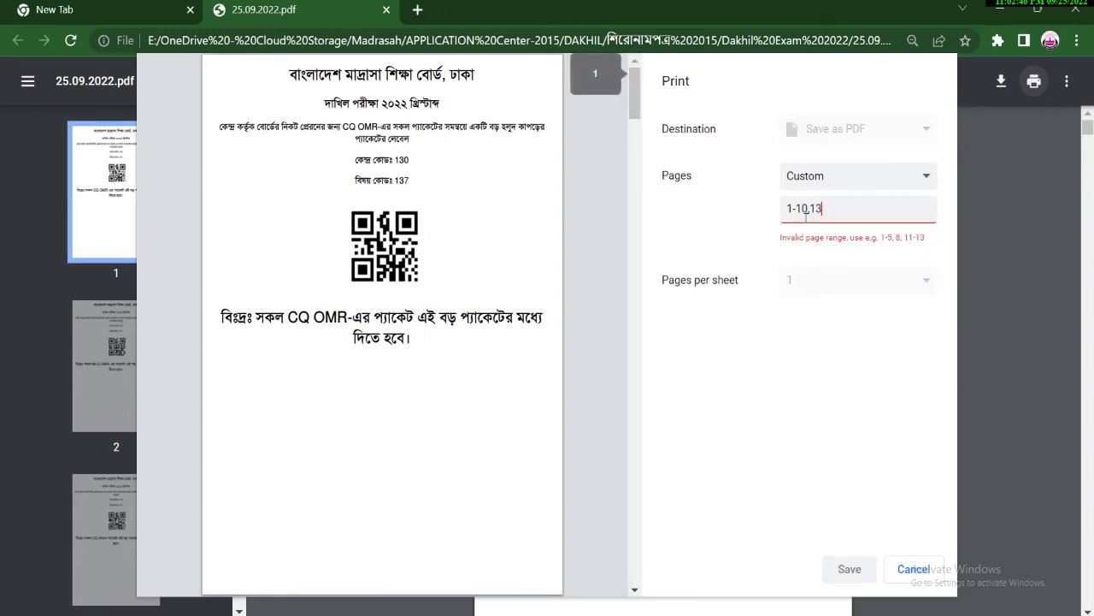
type(",15")
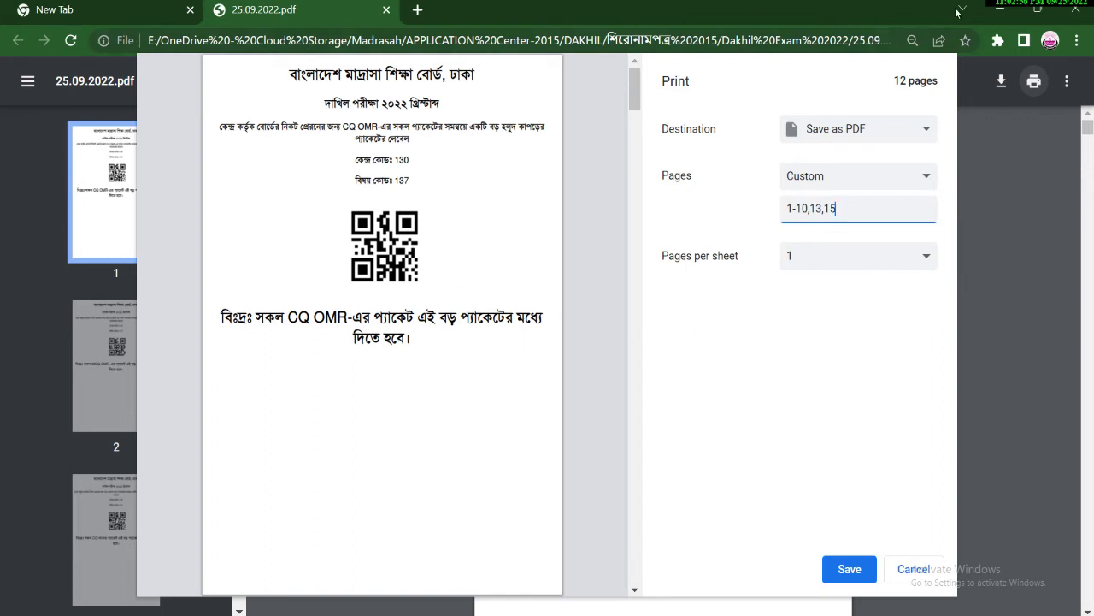
Clear the address bar to prepare a new search.
left_click(434, 43)
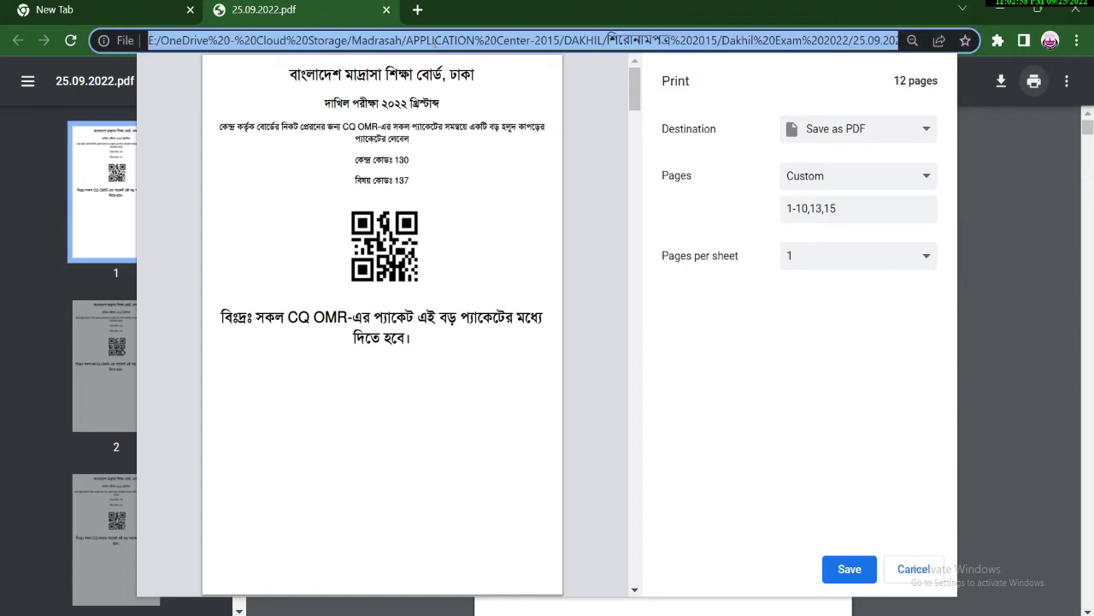
type("r")
key("BackSpace")
key("BackSpace")
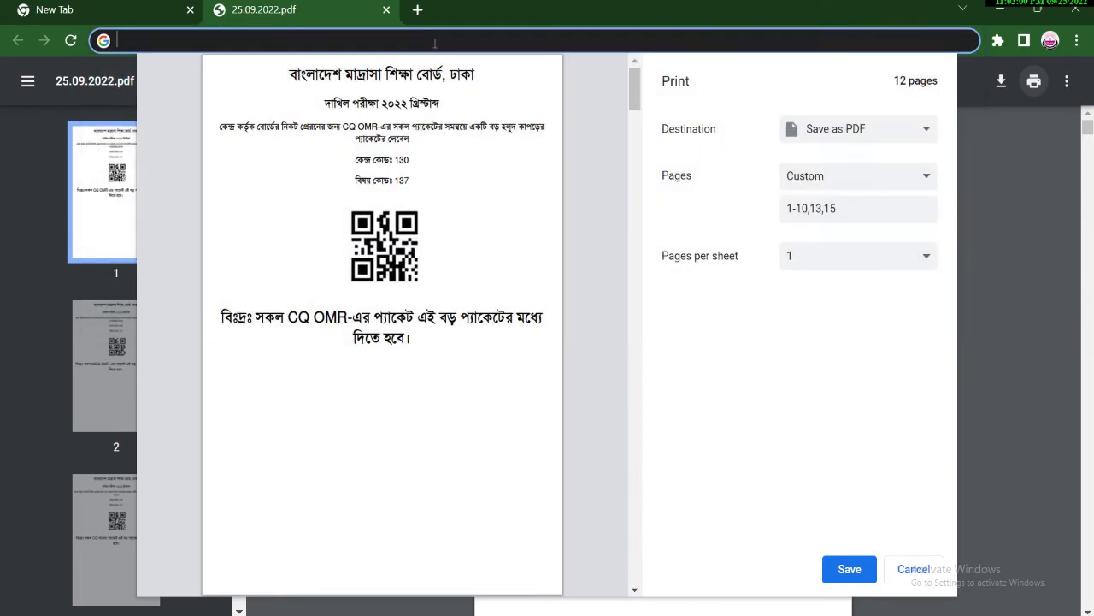
Search 'split pdf', open iLovePDF's Split PDF tool and upload 25.09.2022.pdf.
type("sp")
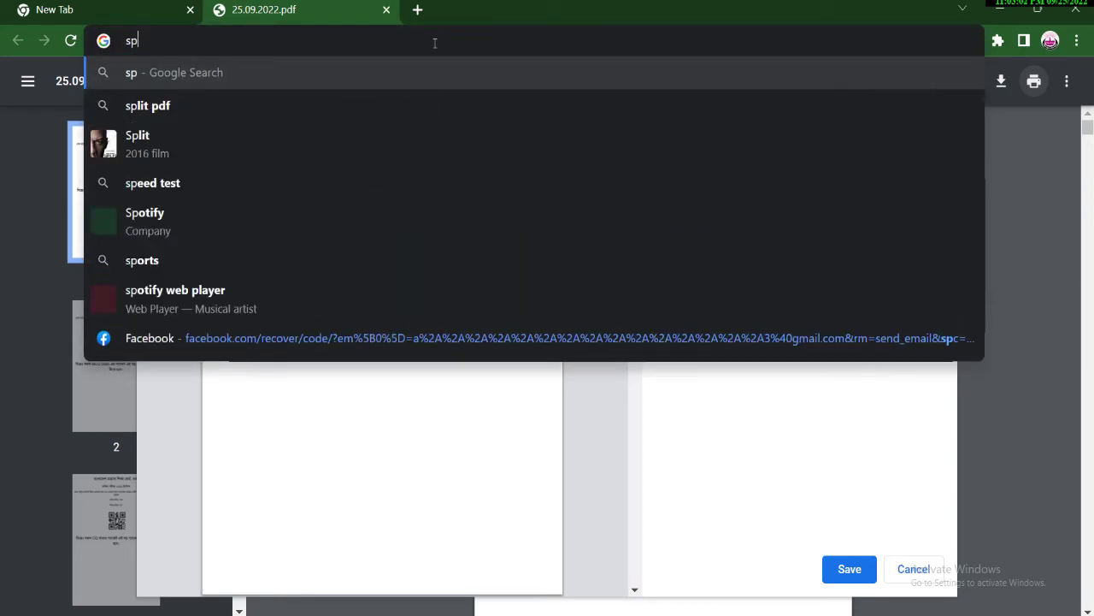
type("lit")
key("Return")
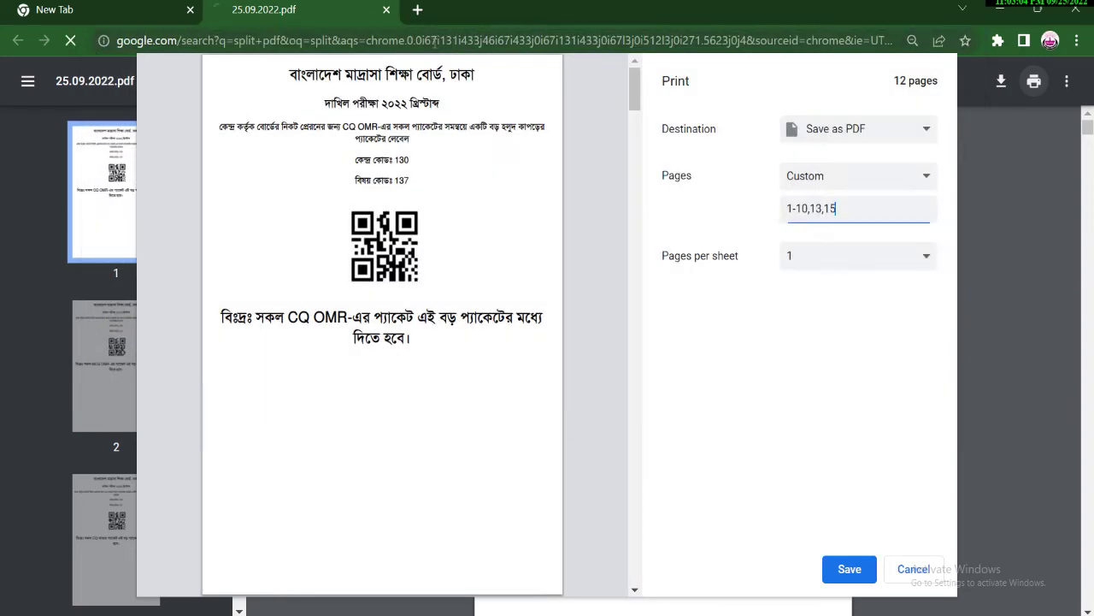
left_click(251, 259)
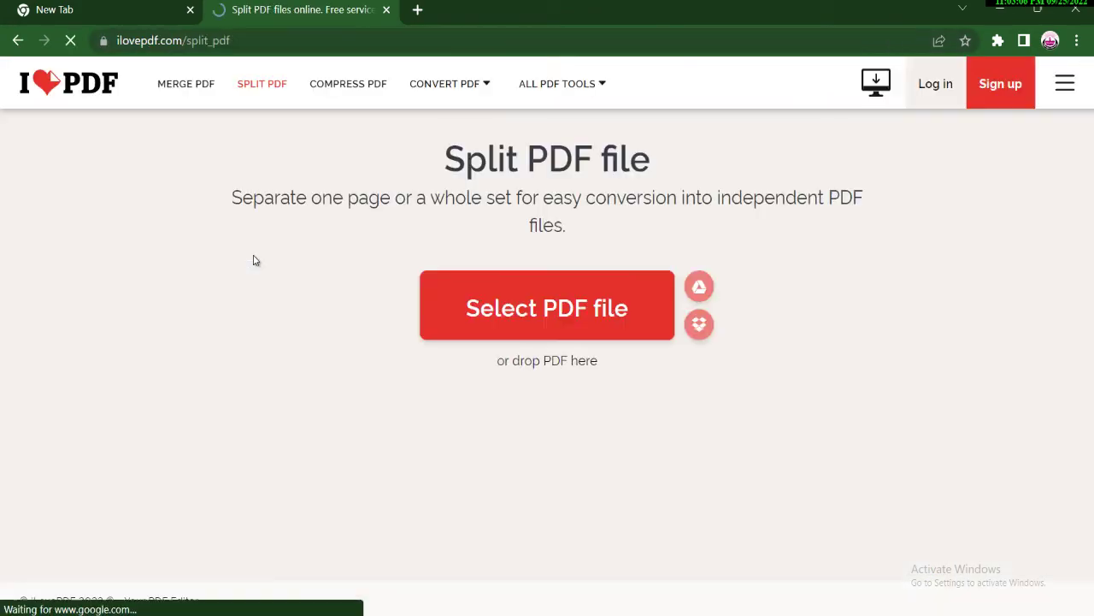
left_click(547, 322)
double_click(181, 236)
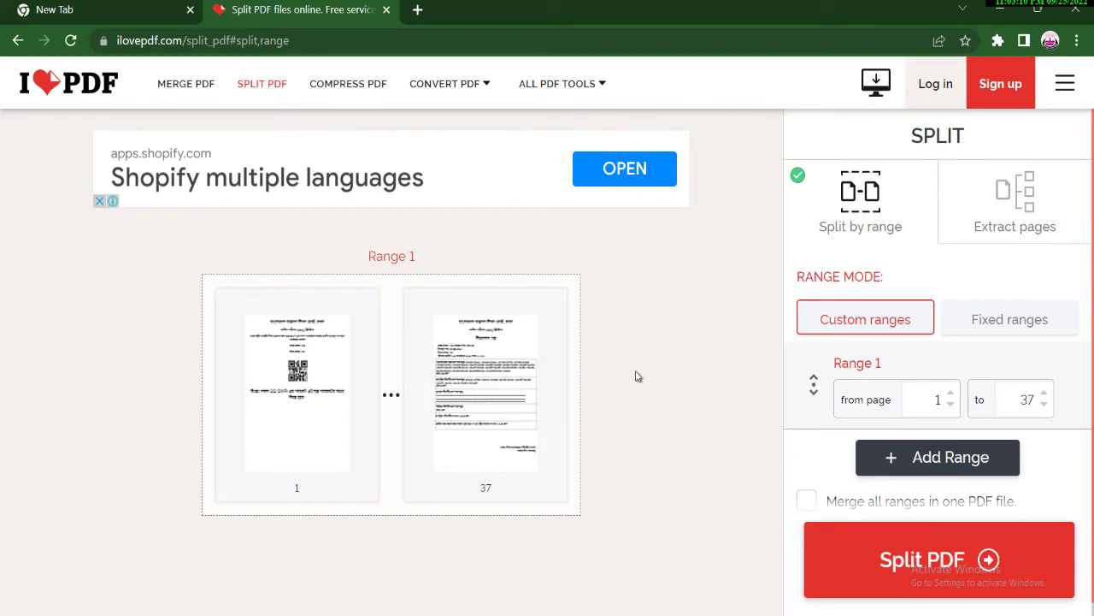
double_click(1030, 401)
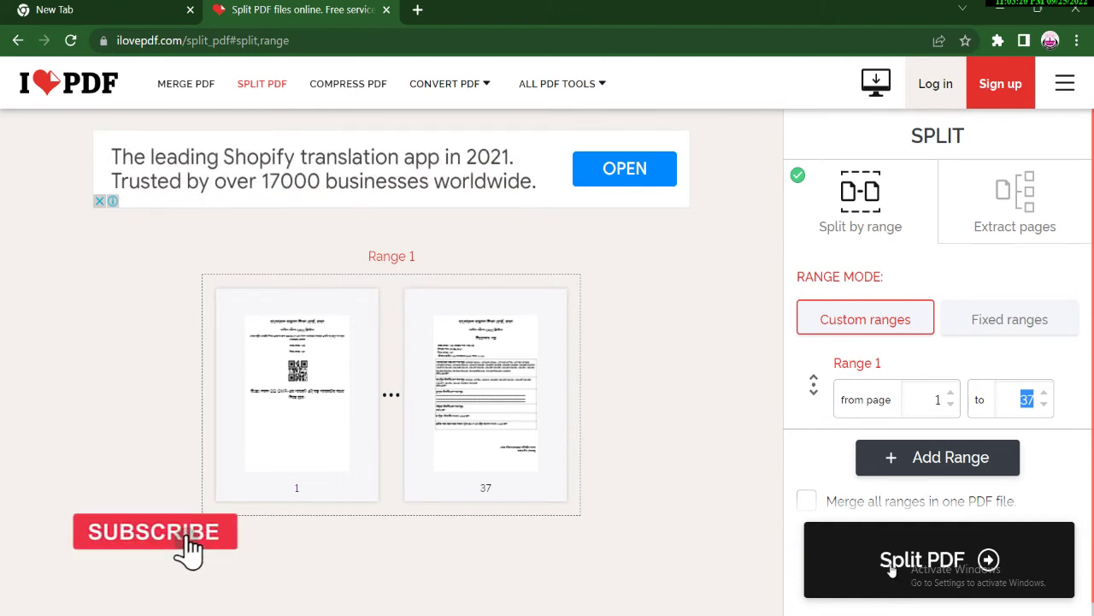
Search Google for 'delete pdf pages' and look through the Smallpdf and iLovePDF results.
left_click(256, 41)
type("d")
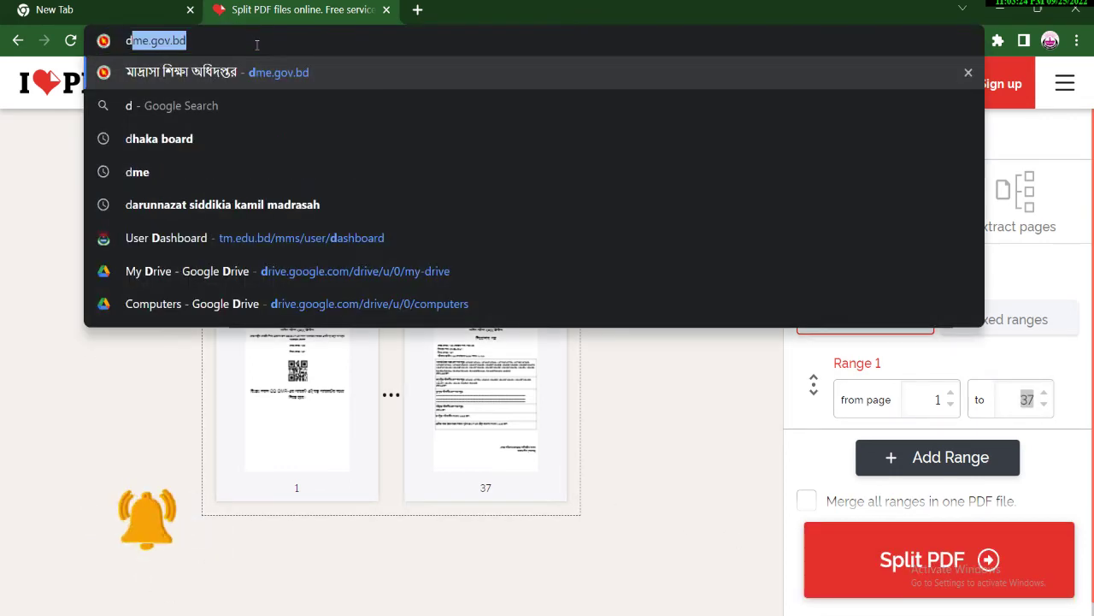
key("BackSpace")
key("BackSpace")
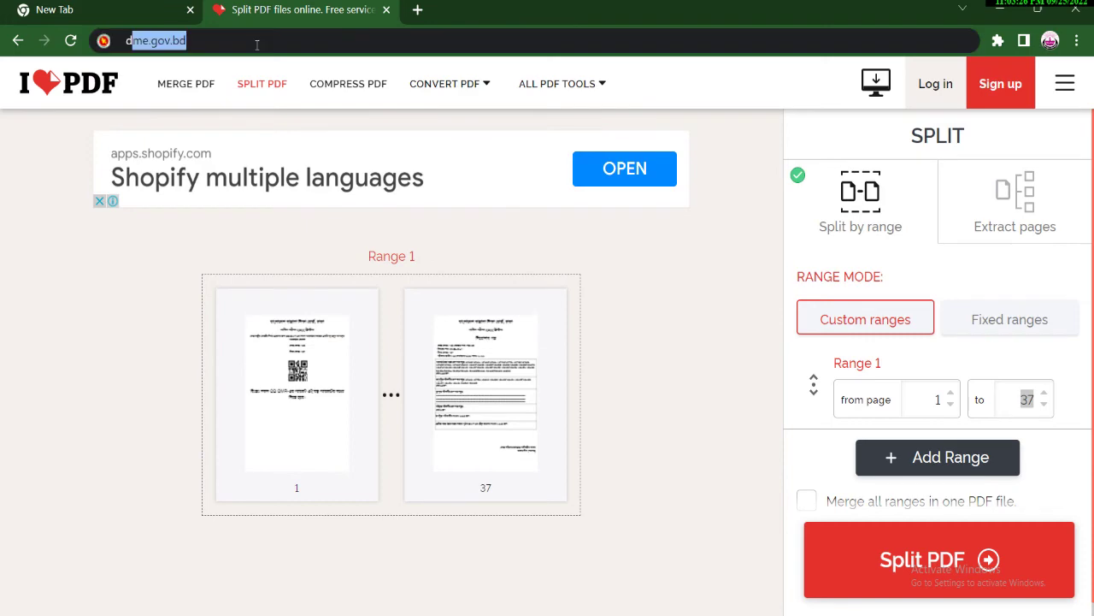
type("delet")
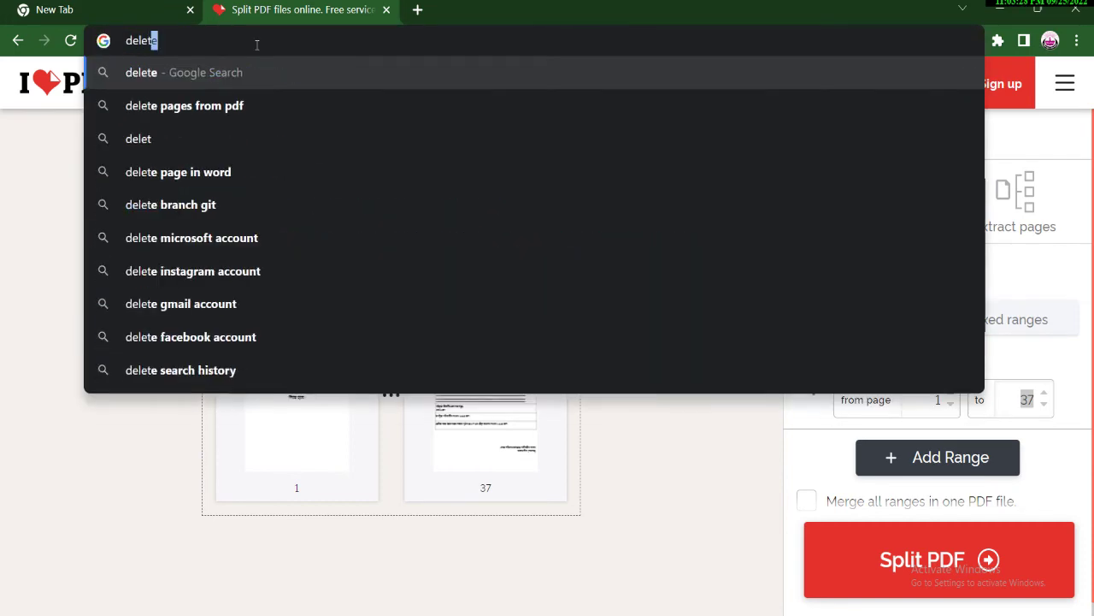
type("e pdf")
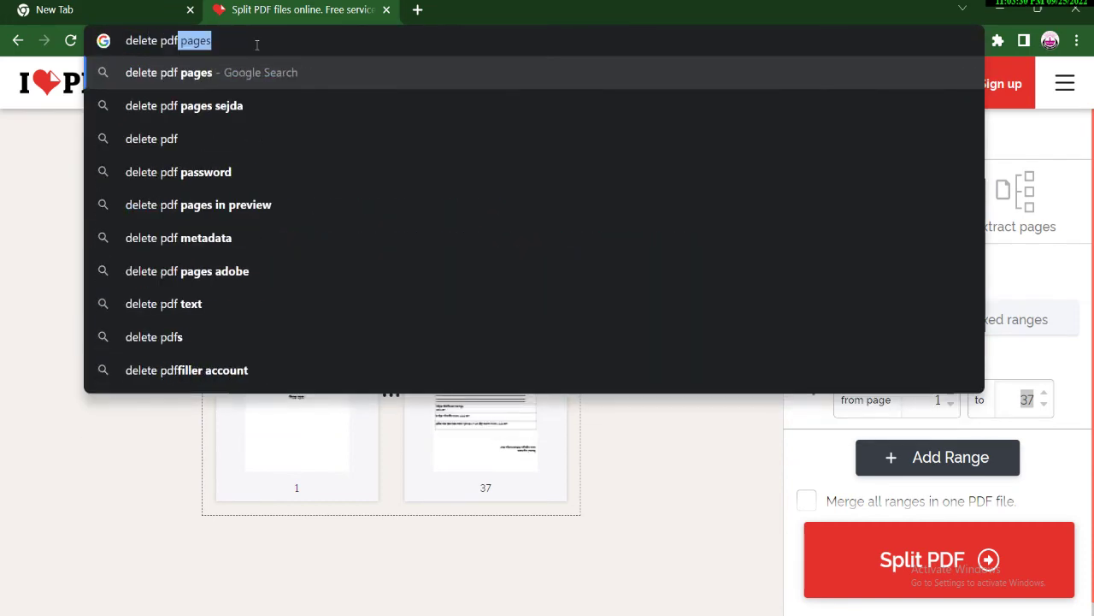
key("Return")
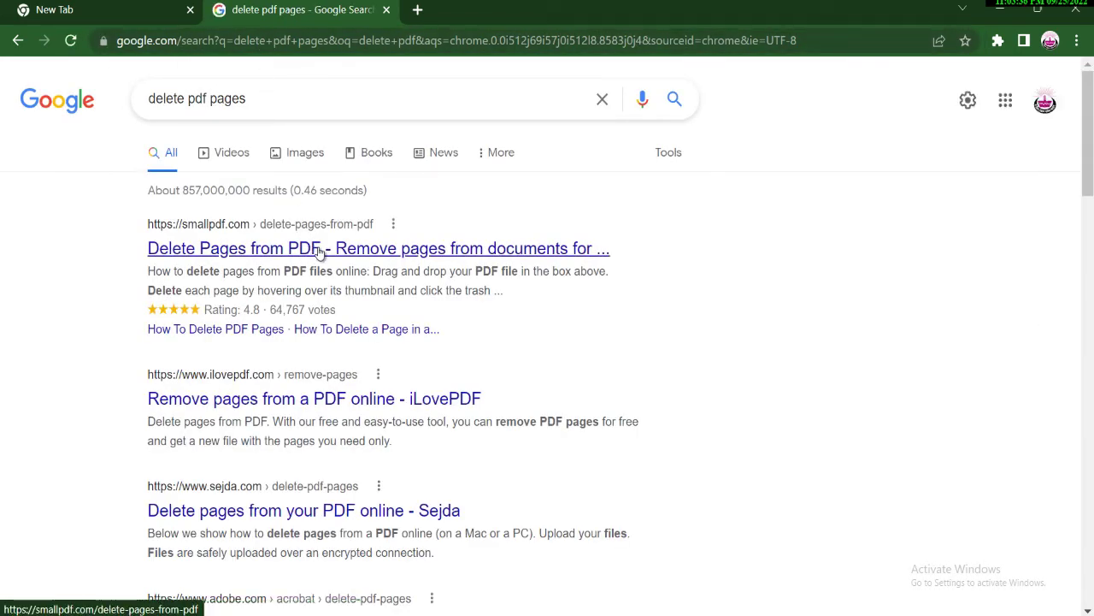
left_click(319, 248)
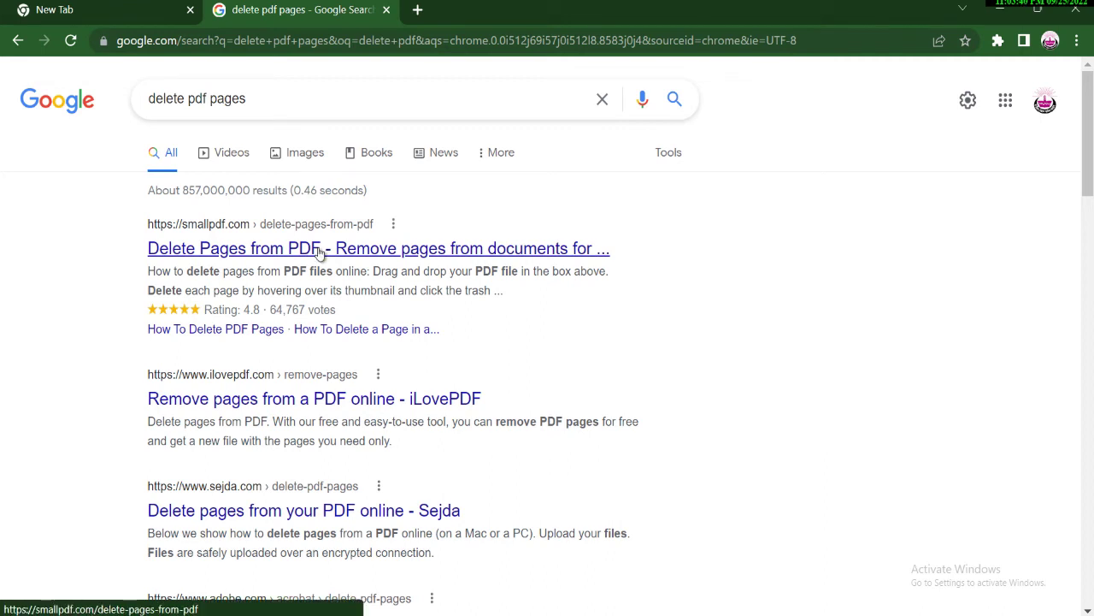
scroll(188, 282, "down", 2)
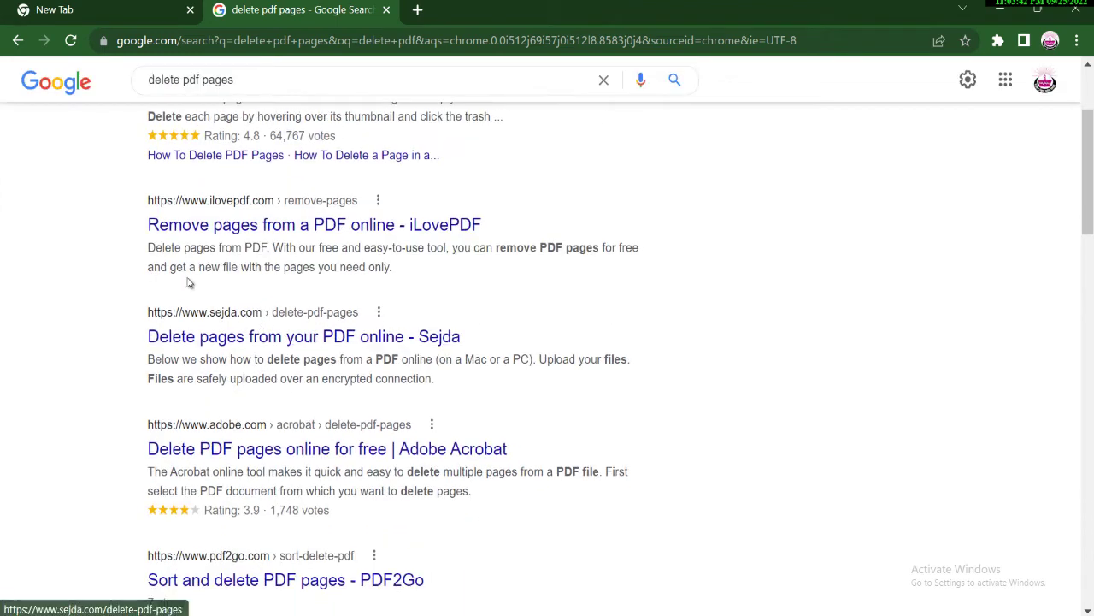
scroll(219, 245, "up", 1)
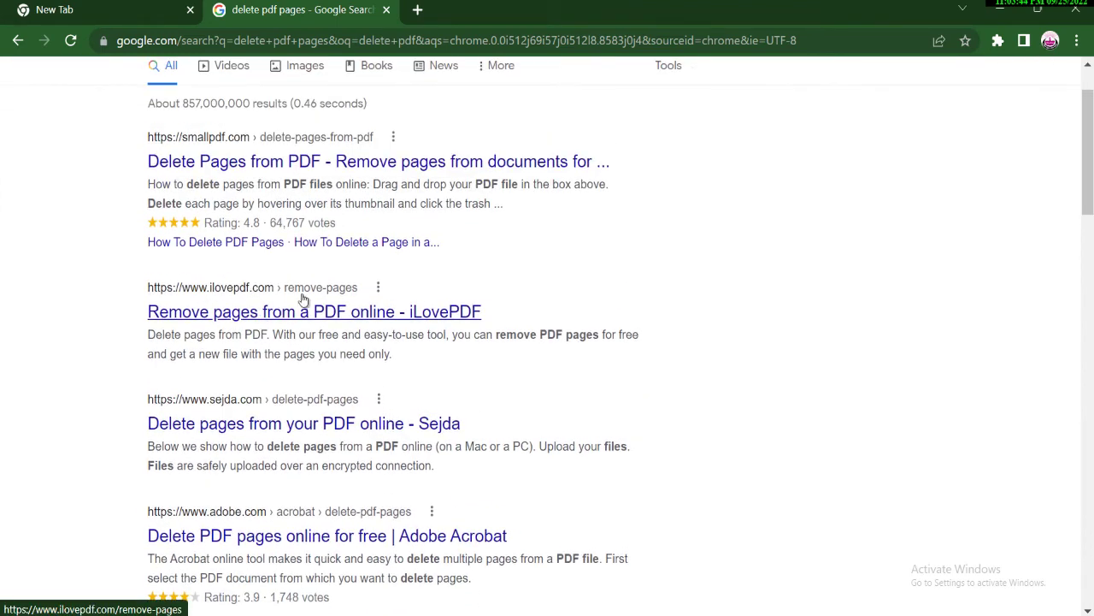
scroll(188, 181, "up", 1)
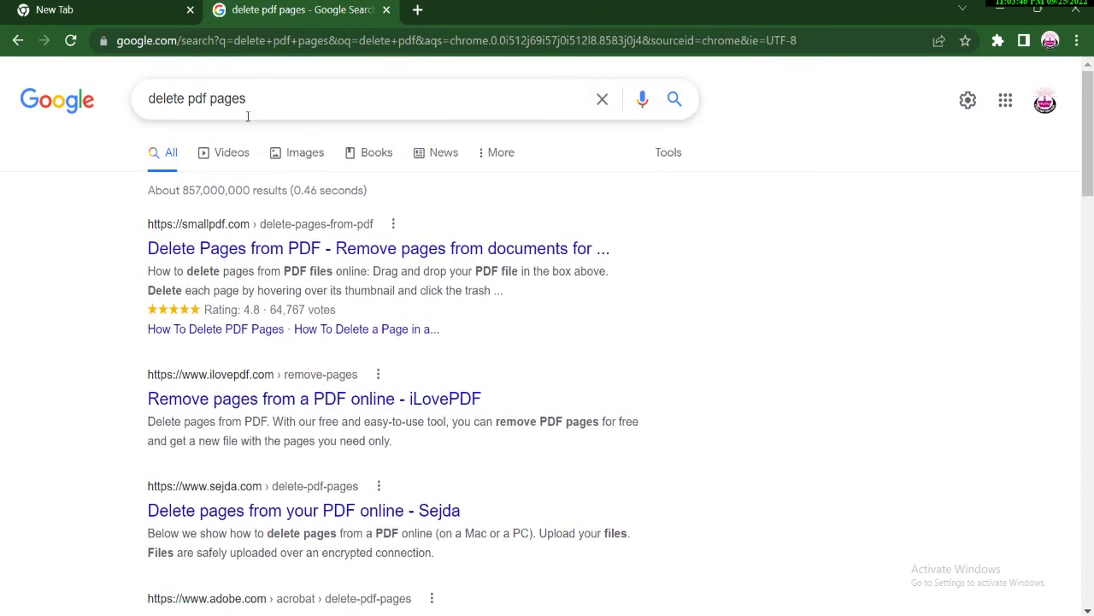
Upload the 37-page exam PDF into iLovePDF's Remove pages tool.
left_click(246, 399)
left_click(541, 317)
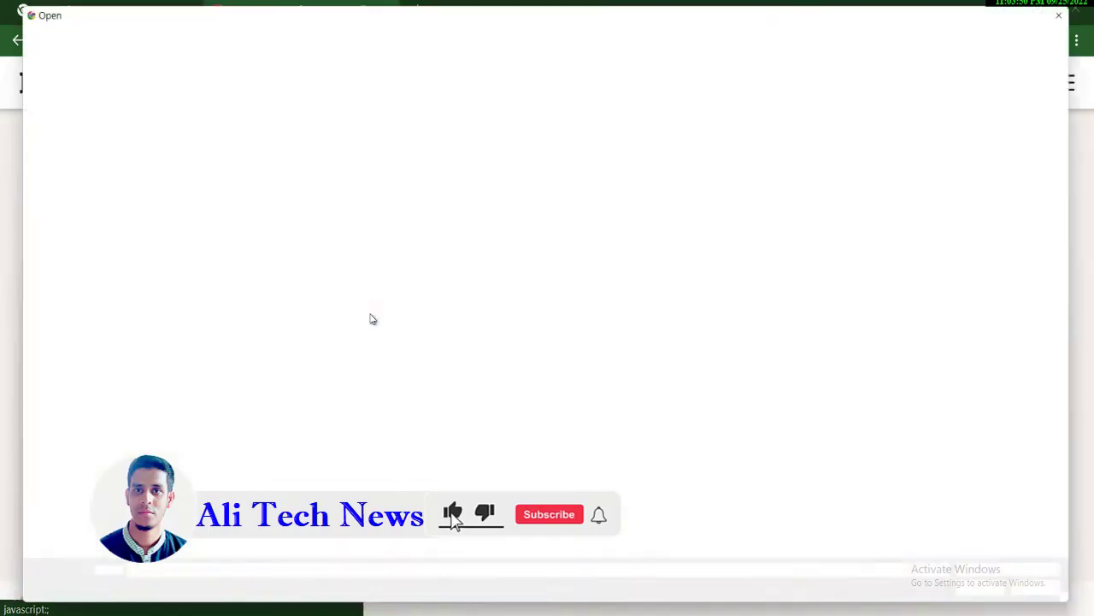
double_click(162, 237)
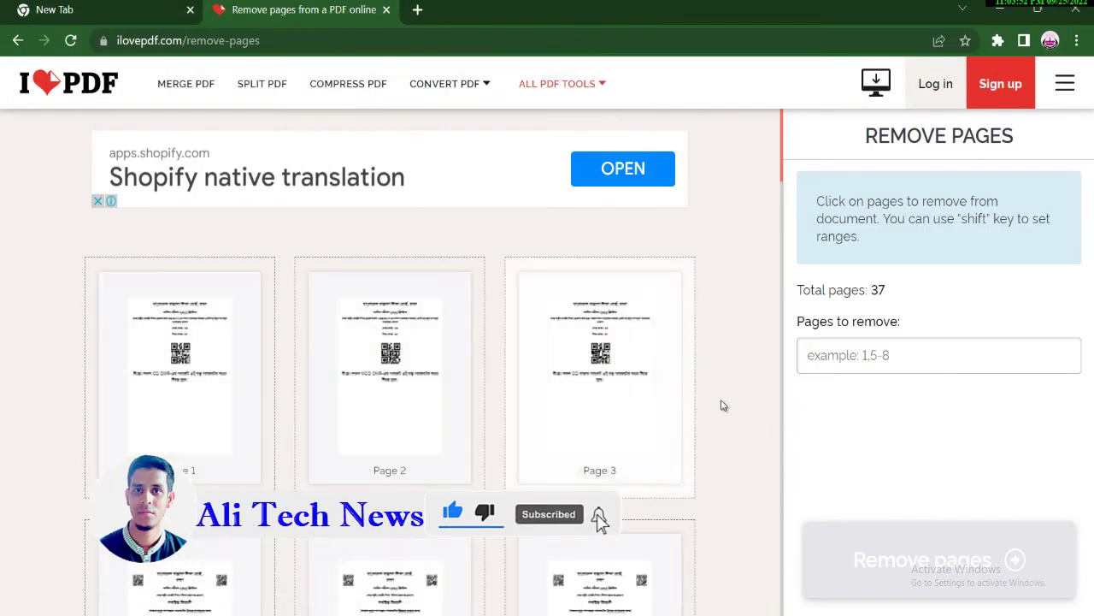
Enter 10-10 as the pages to remove, then minimize Chrome.
left_click(927, 364)
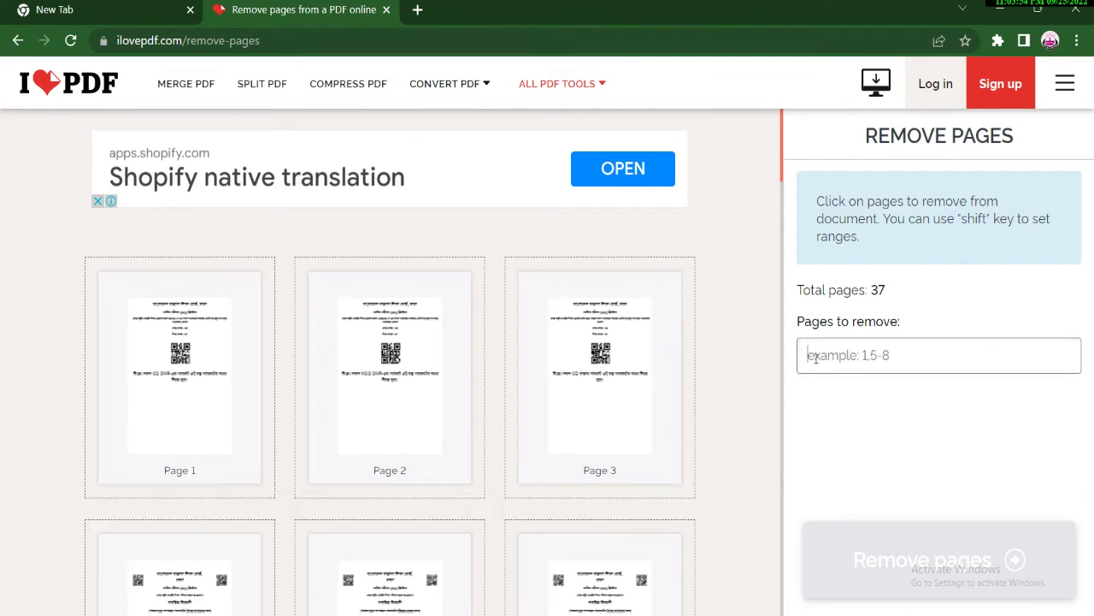
type("1")
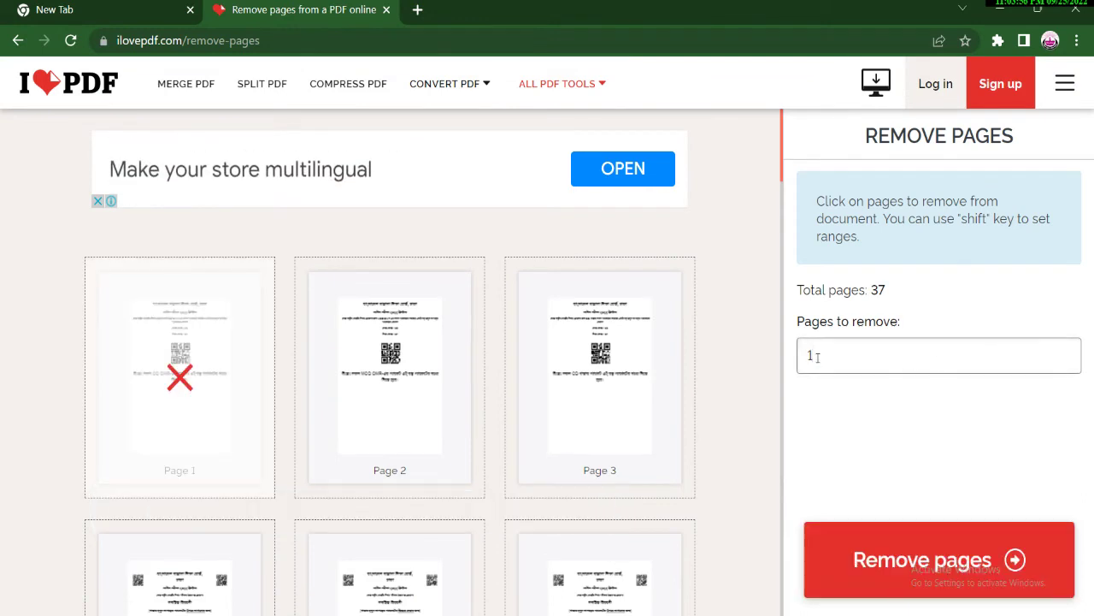
key("BackSpace")
type("10-10")
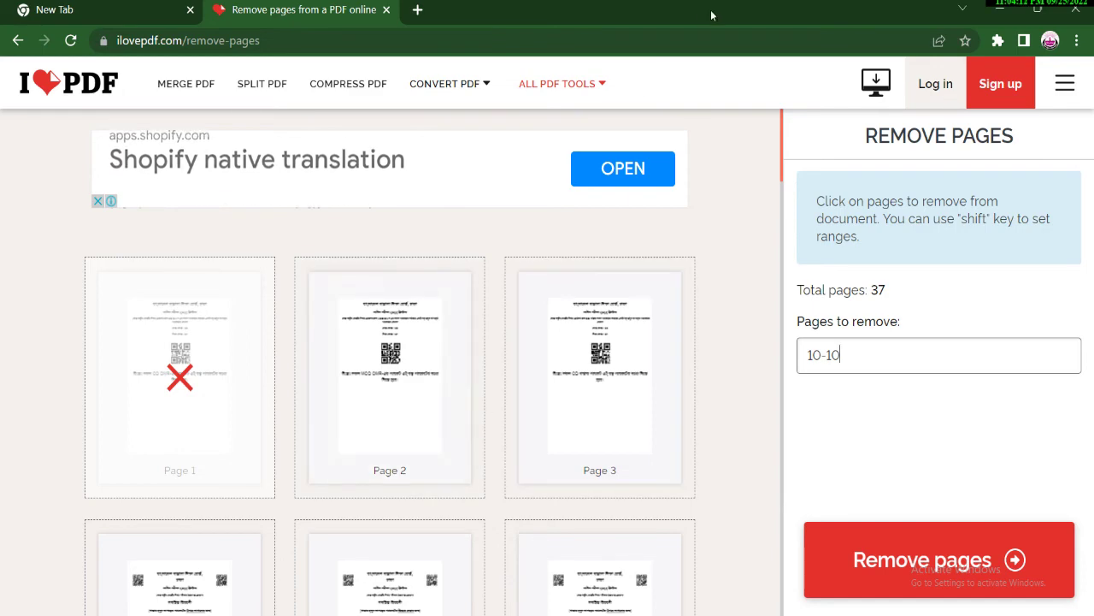
left_click(1000, 9)
Reopen 25.09.2022.pdf from the desktop shortcut, dismiss the error, and scroll up to page 5.
double_click(34, 329)
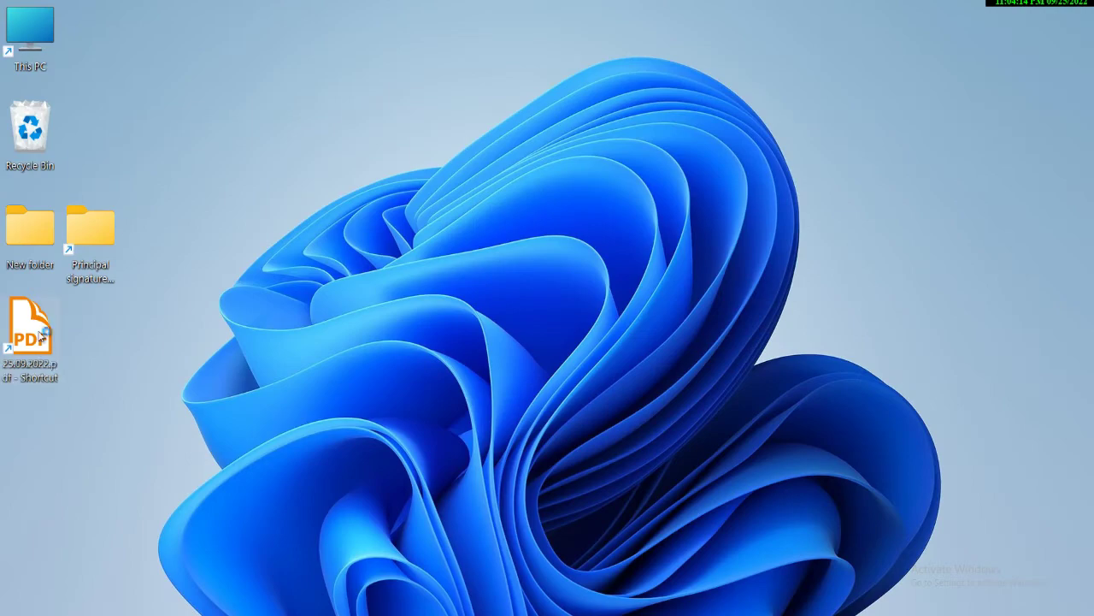
left_click(649, 366)
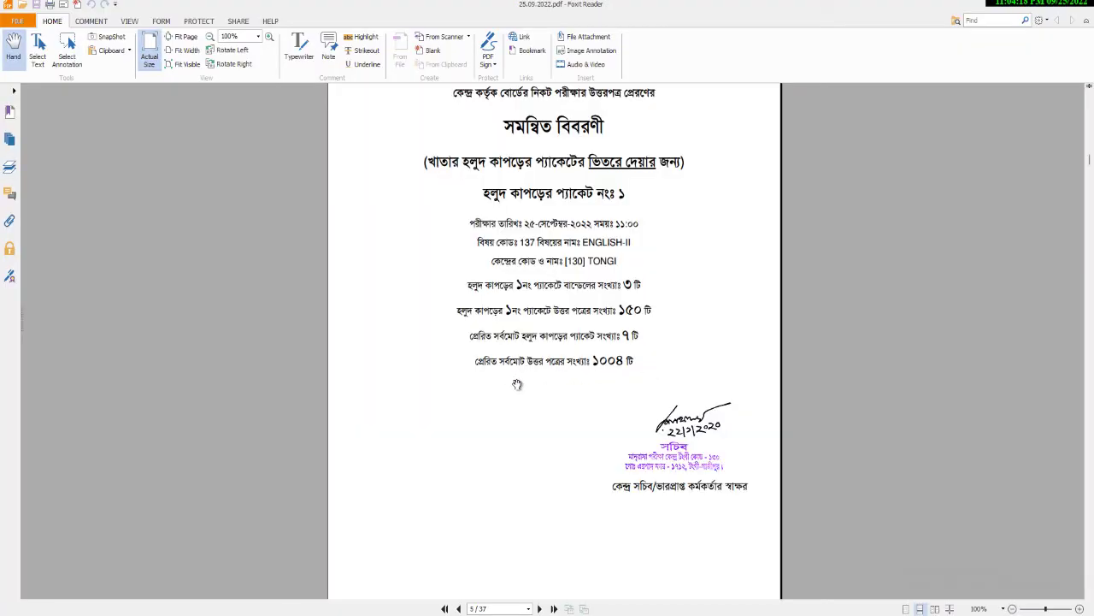
scroll(515, 384, "up", 2)
scroll(517, 384, "up", 5)
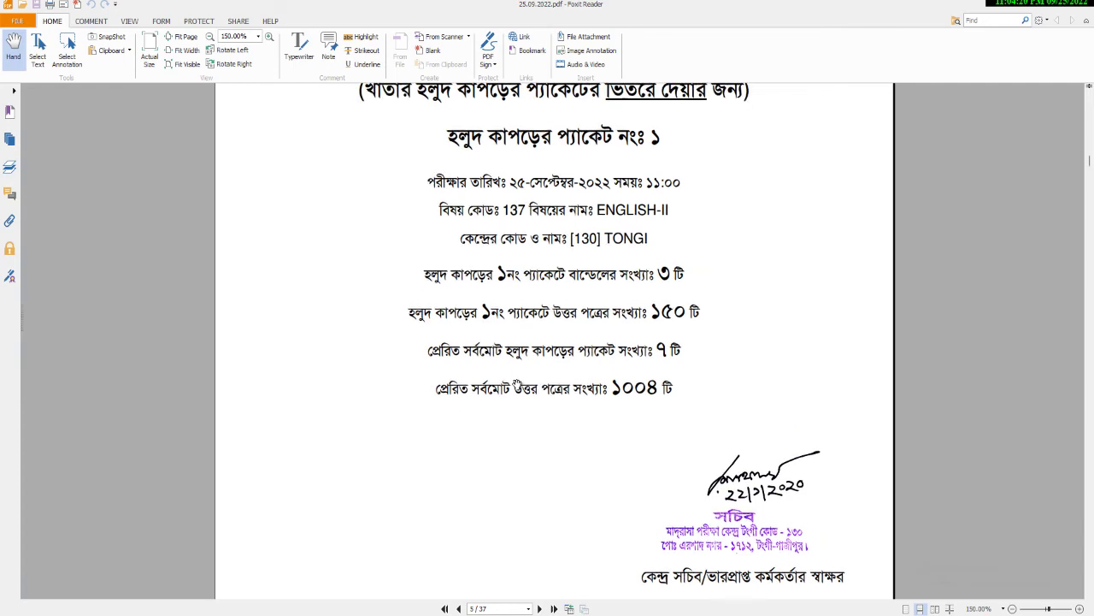
scroll(517, 384, "up", 3)
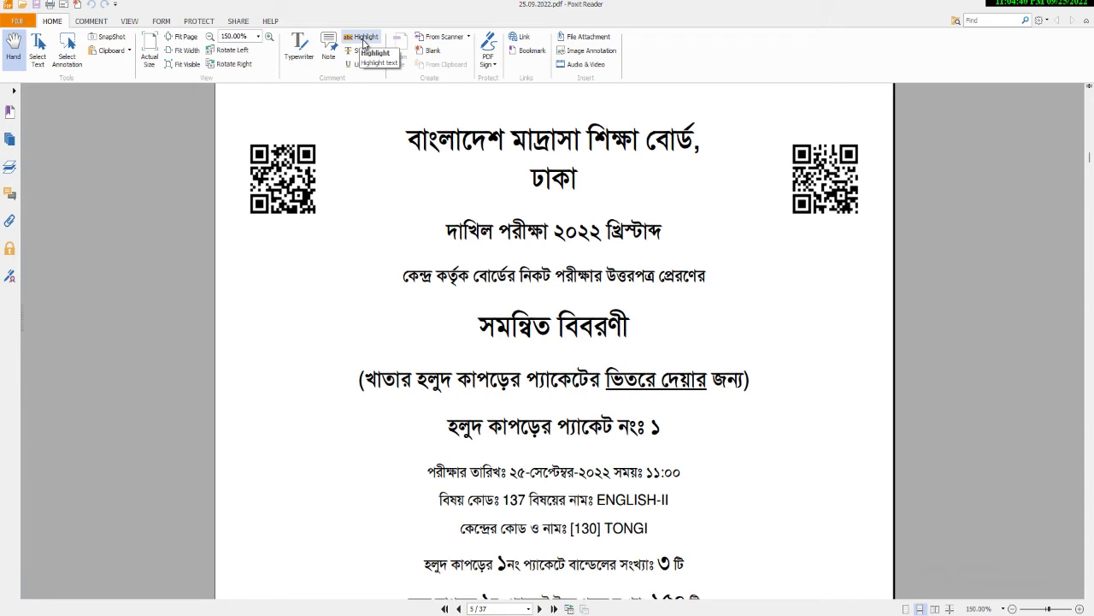
Highlight the third title line on page 5 in yellow, then return to the Chrome window.
left_click(363, 39)
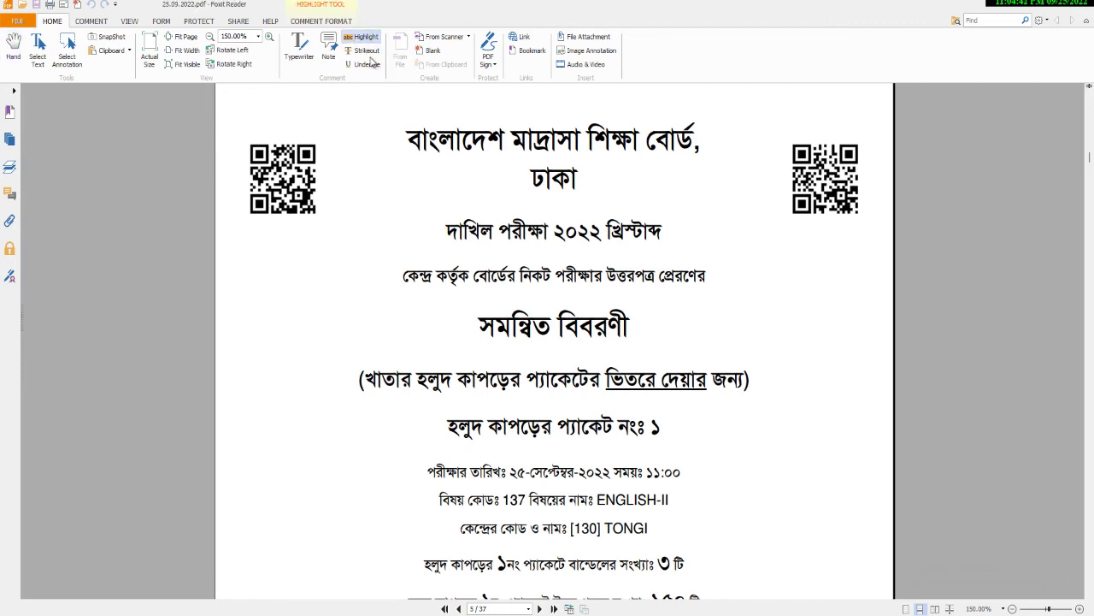
left_click_drag(397, 271, 702, 291)
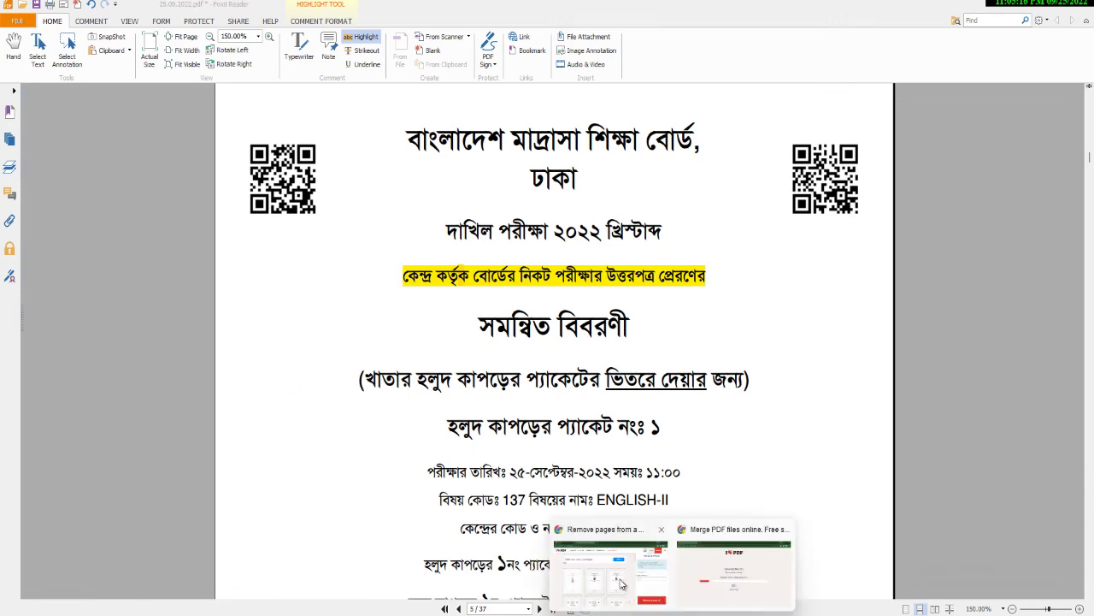
left_click(624, 585)
Close the Remove Pages tab and search 'lock pdf' to reach iLovePDF's Protect PDF tool.
left_click(385, 10)
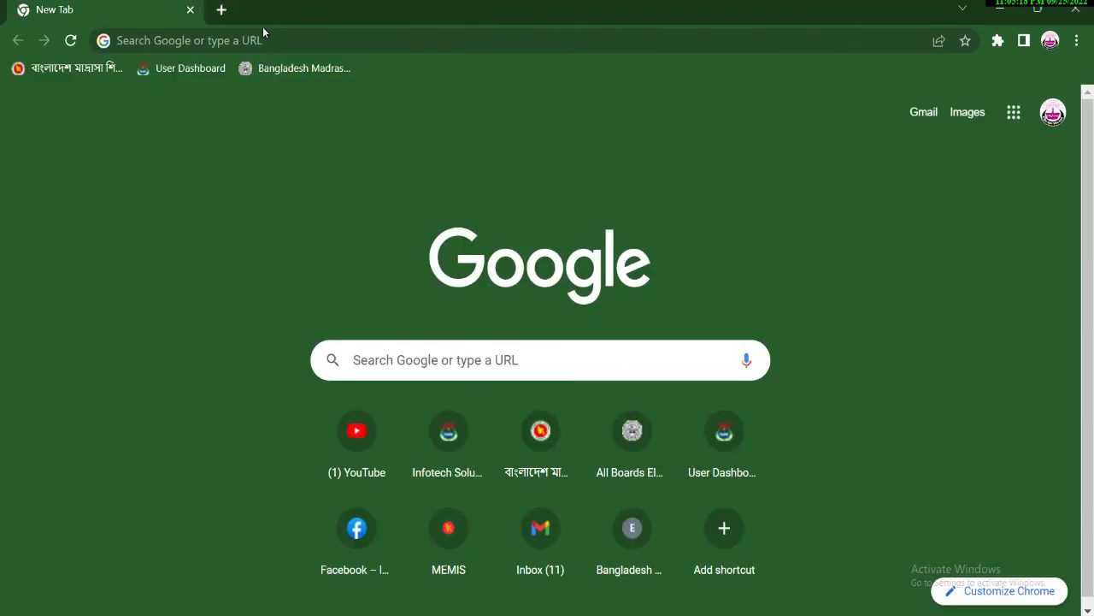
left_click(268, 42)
type("l")
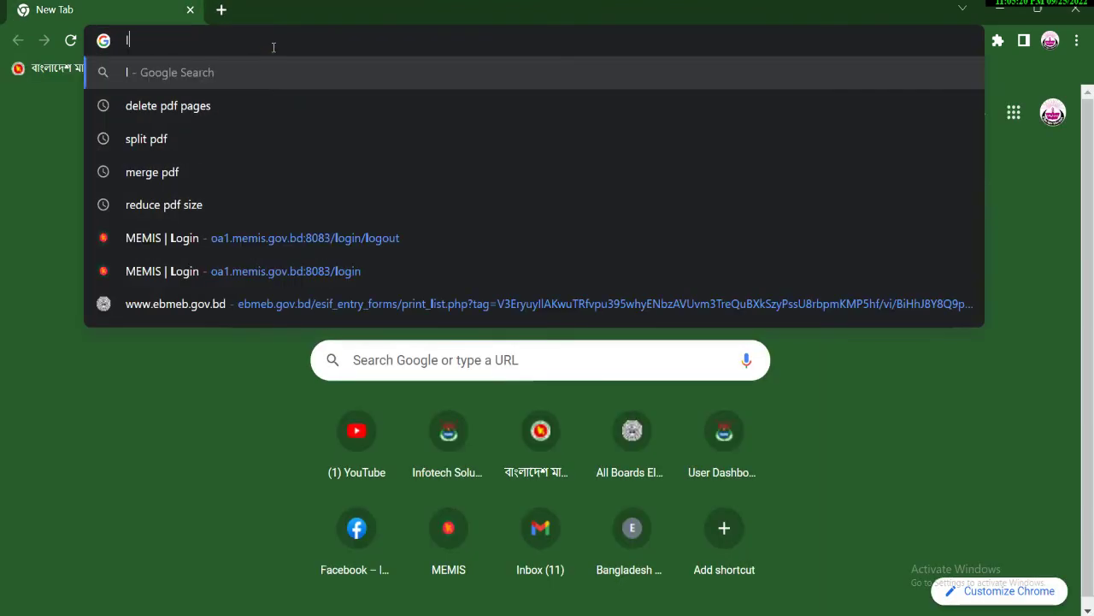
type("ock")
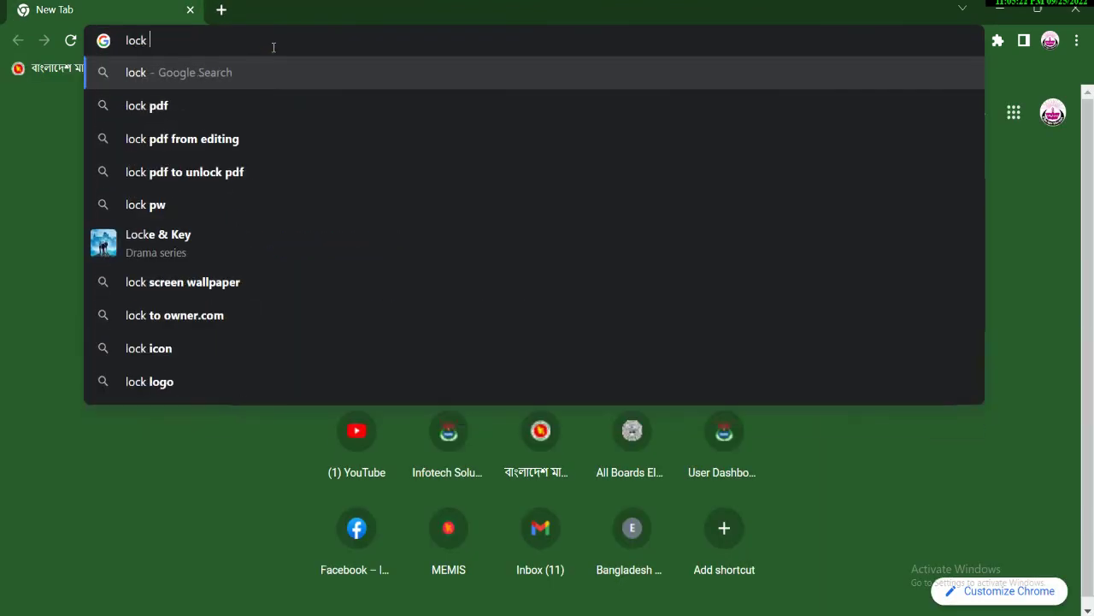
left_click(157, 101)
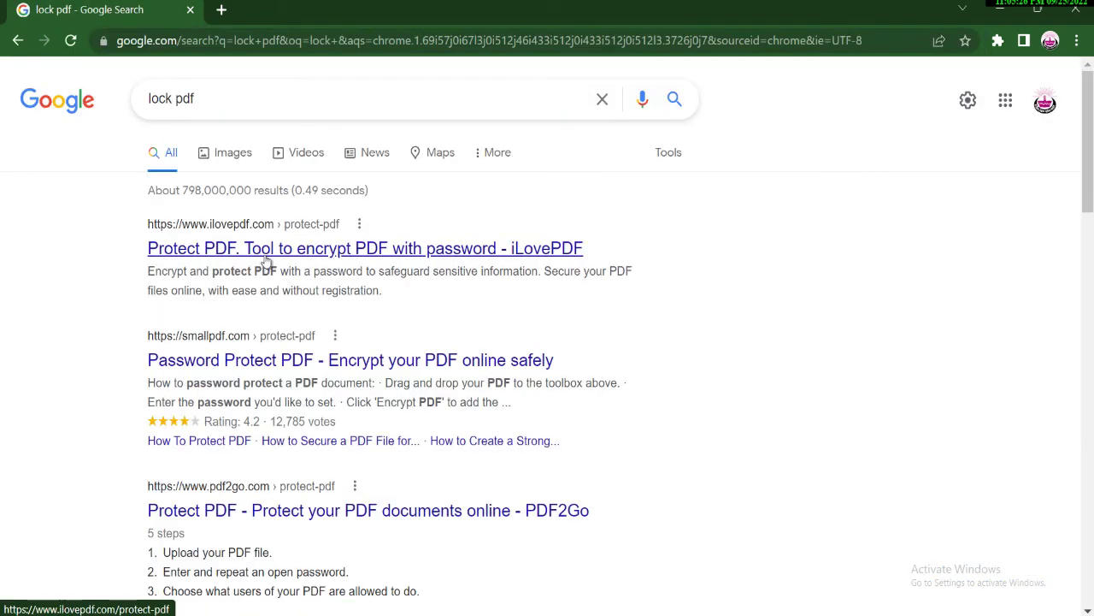
left_click(262, 254)
Load 25.09.2022.pdf and enter the protection password in both password fields.
left_click(479, 286)
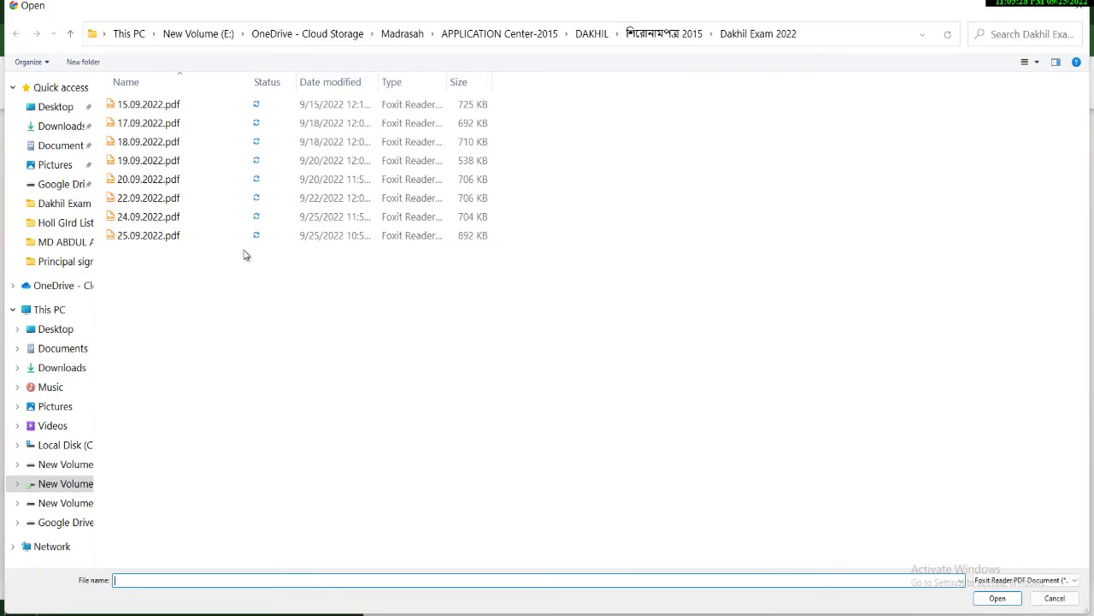
left_click(171, 238)
double_click(171, 239)
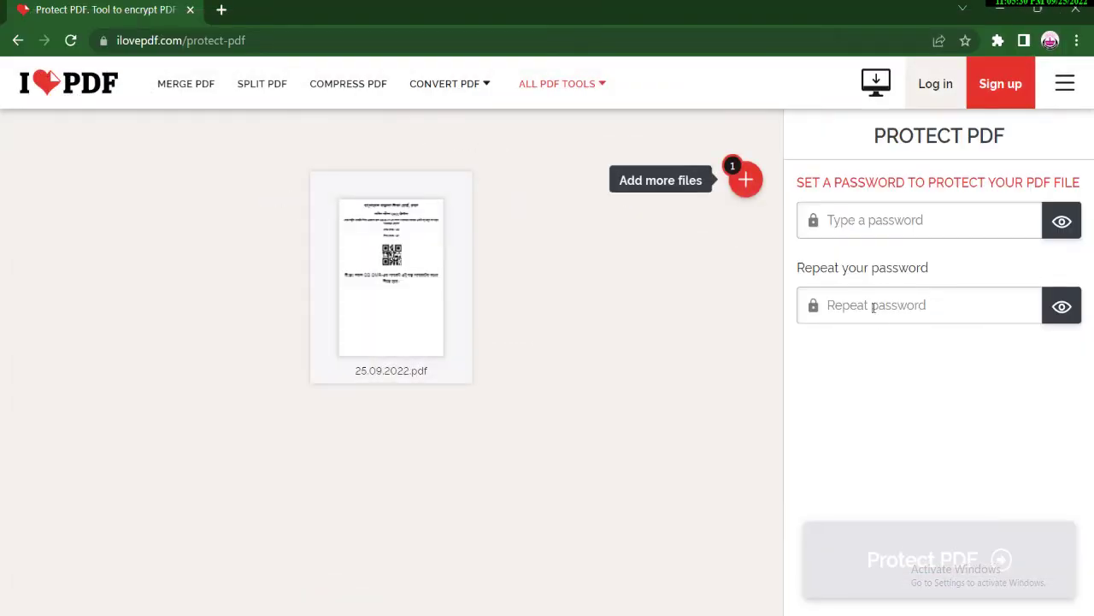
left_click(841, 219)
type("123")
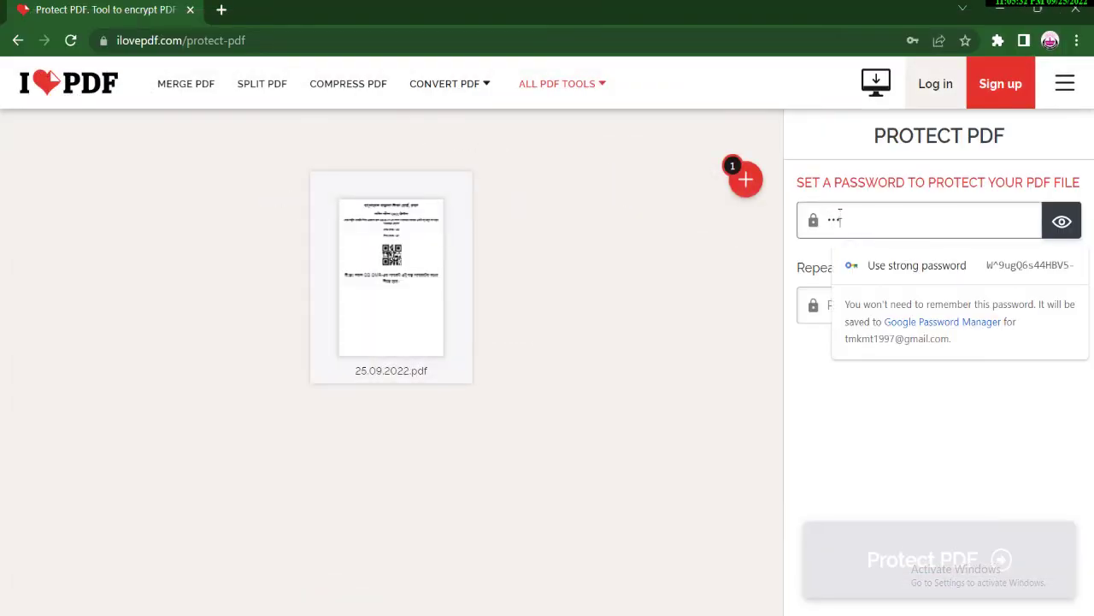
left_click(867, 310)
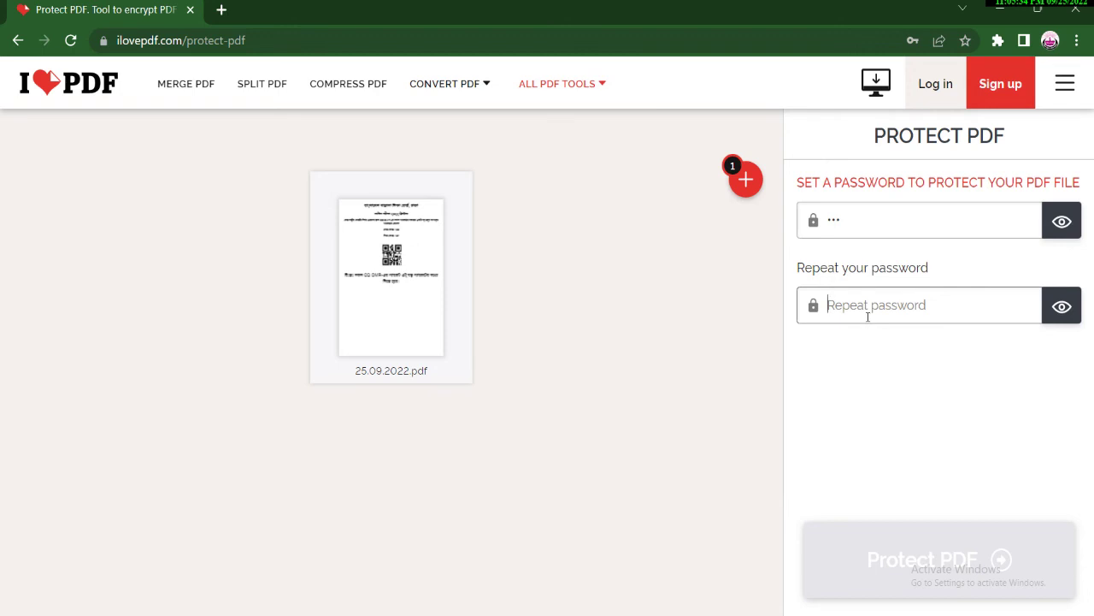
type("123")
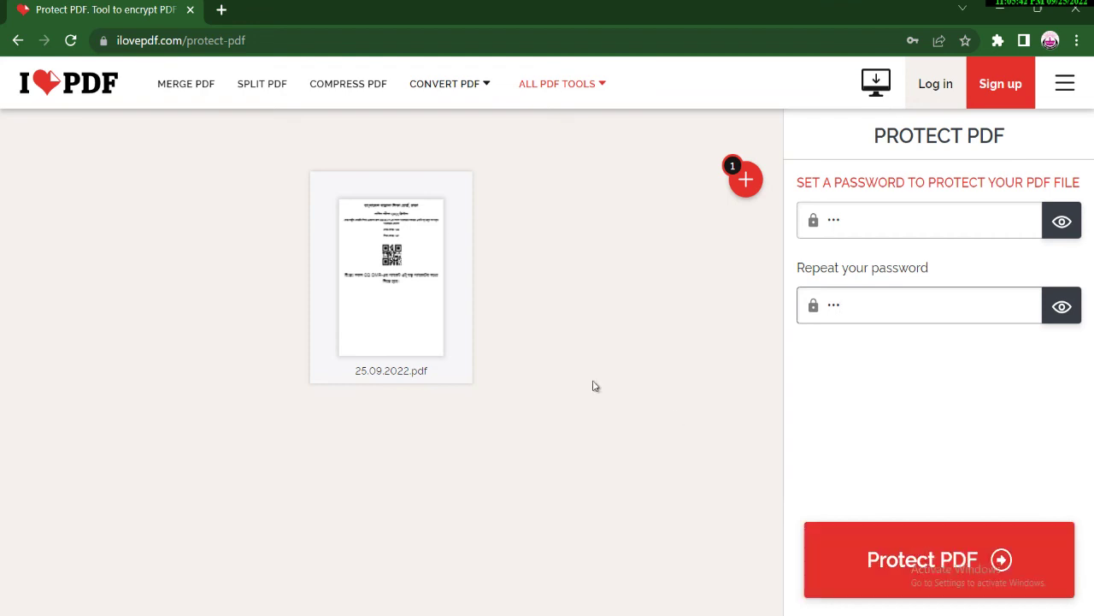
left_click(255, 45)
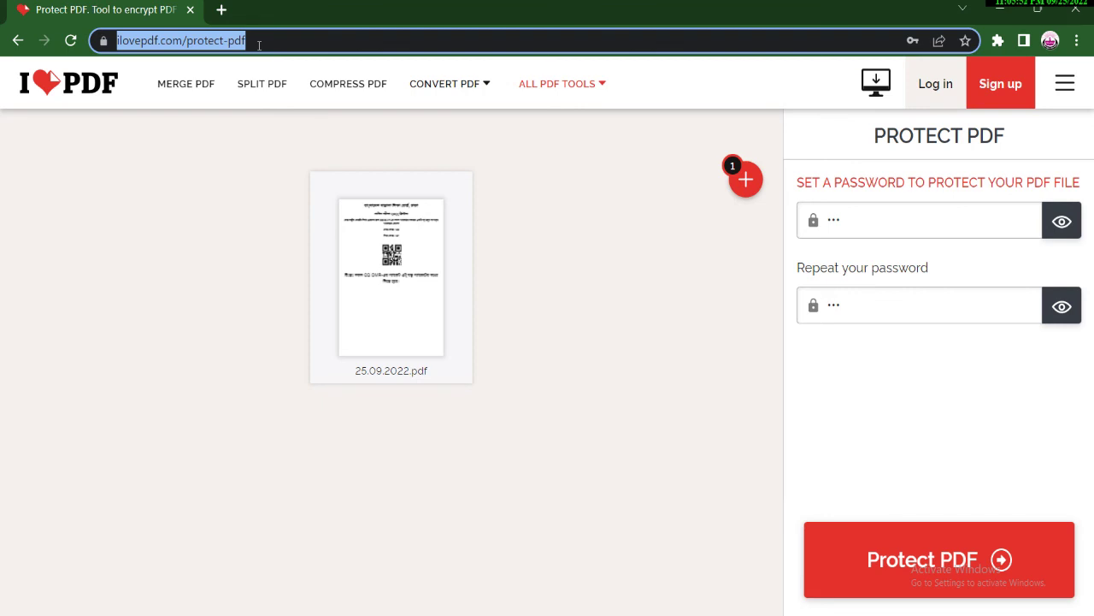
Search 'unlock pdf online' and open iLovePDF's Unlock PDF tool from the results.
key("BackSpace")
type("ul")
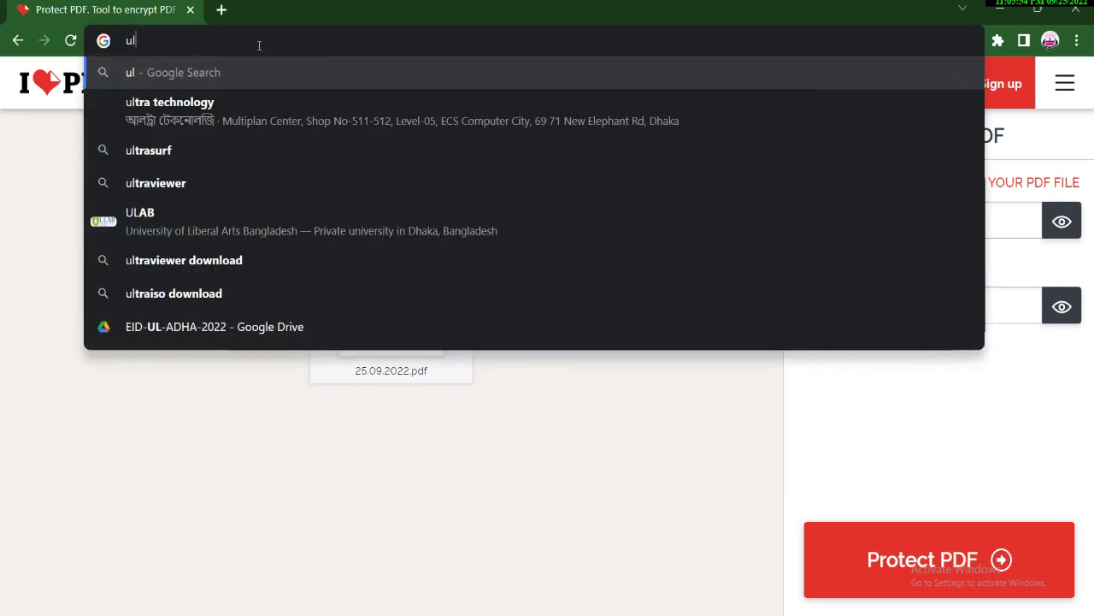
key("BackSpace")
type("nlock")
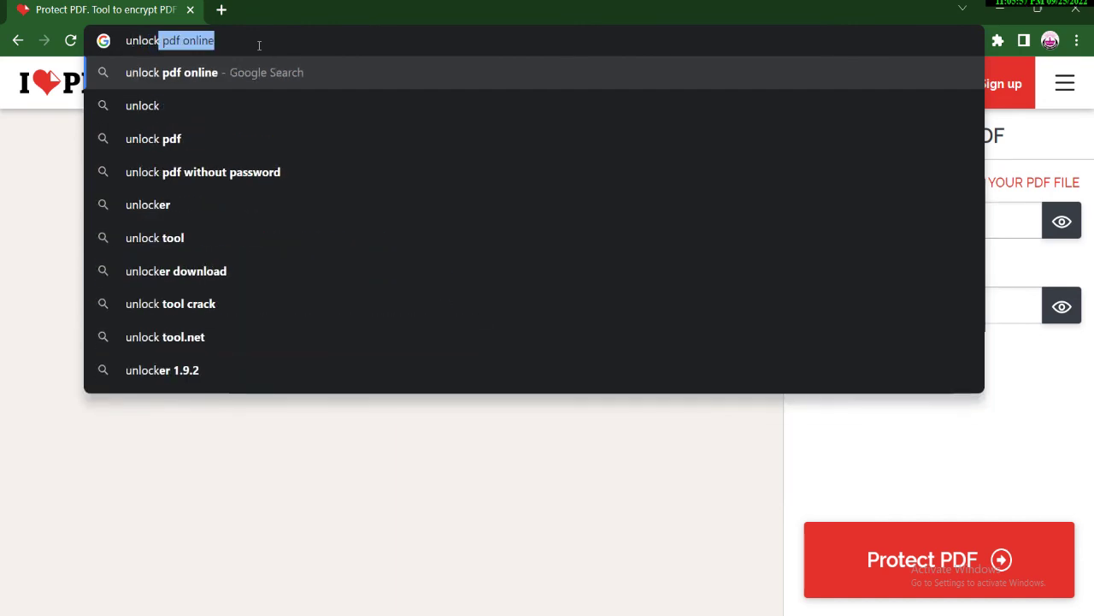
key("Return")
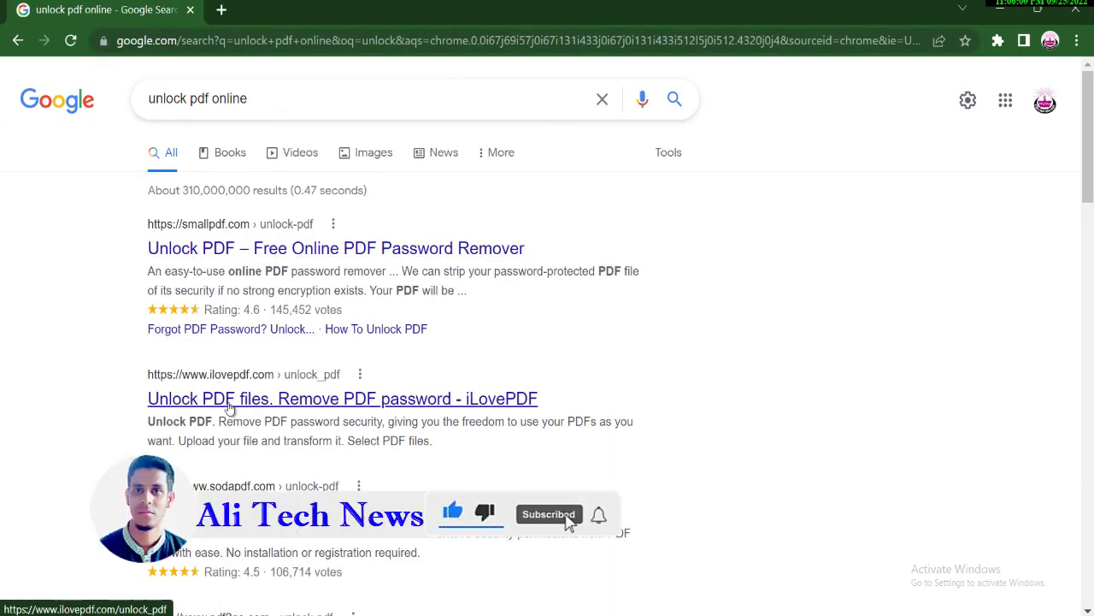
left_click(224, 400)
Load 25.09.2022.pdf into the Unlock PDF tool.
left_click(511, 297)
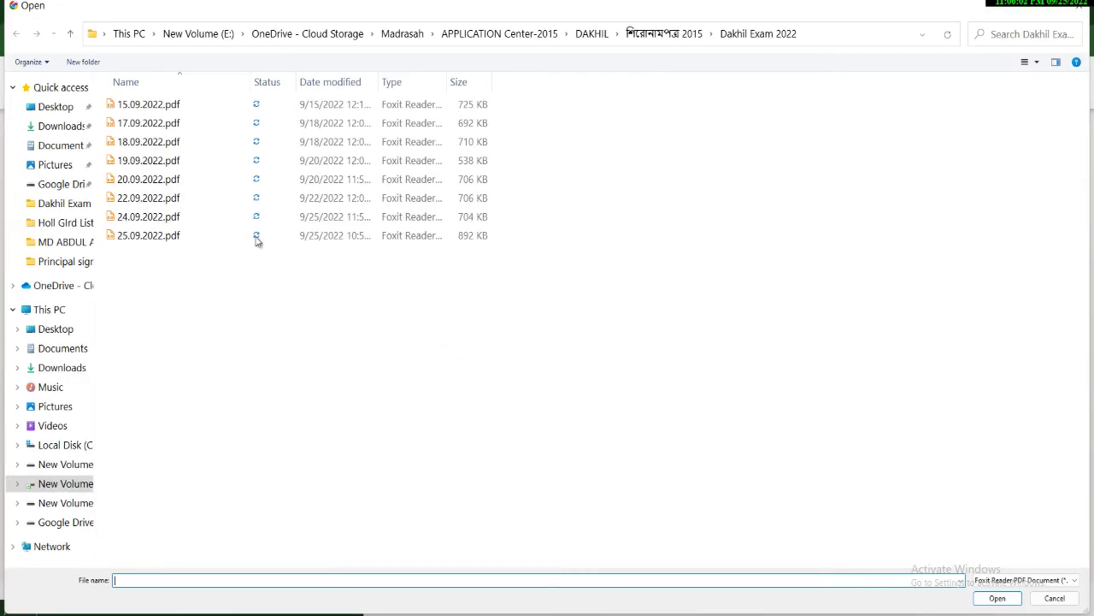
double_click(169, 244)
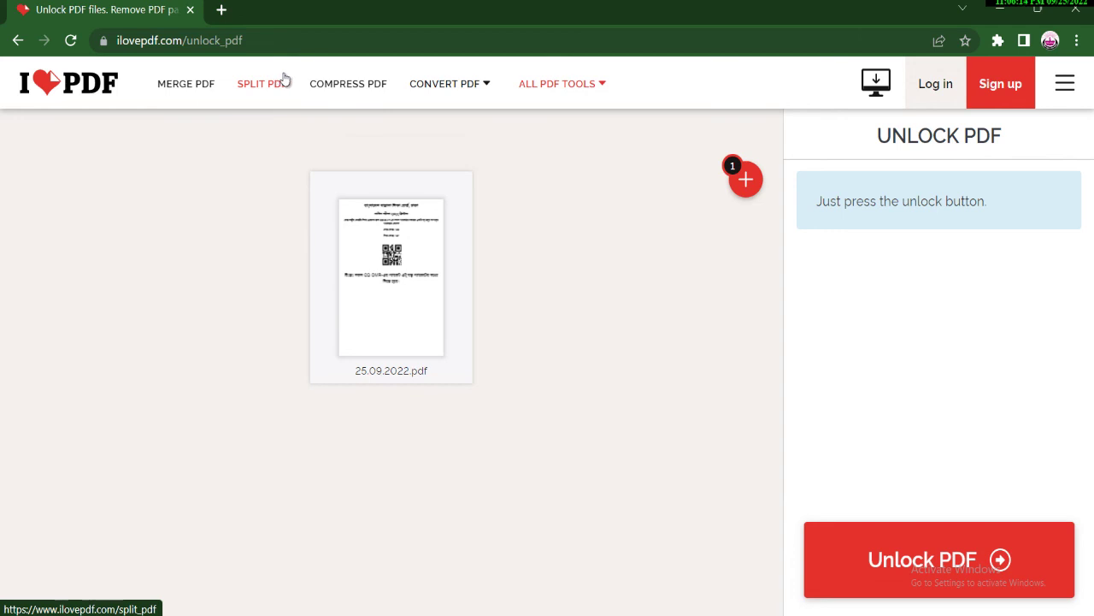
left_click(259, 42)
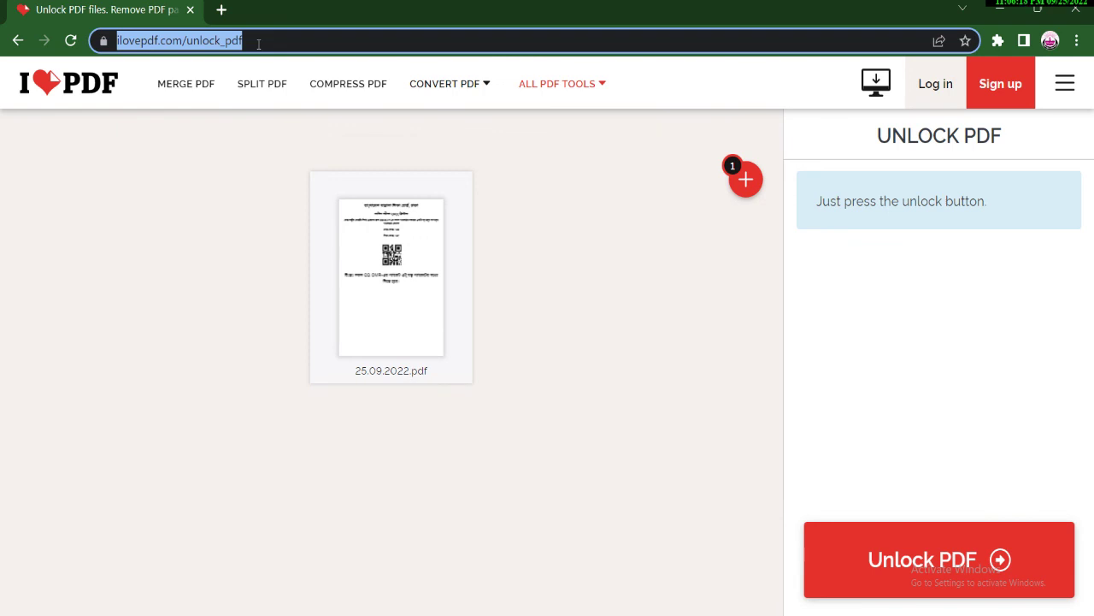
type("p")
key("BackSpace")
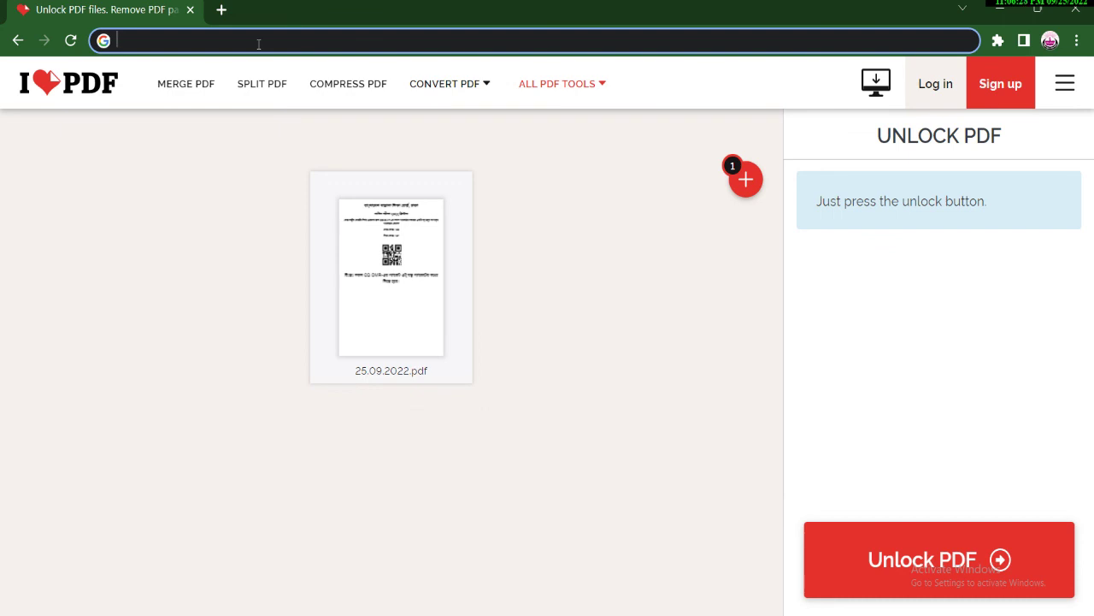
Search 'foxit reader download', open the foxit.com PDF Reader page in a new tab, then return to the results.
type("fo")
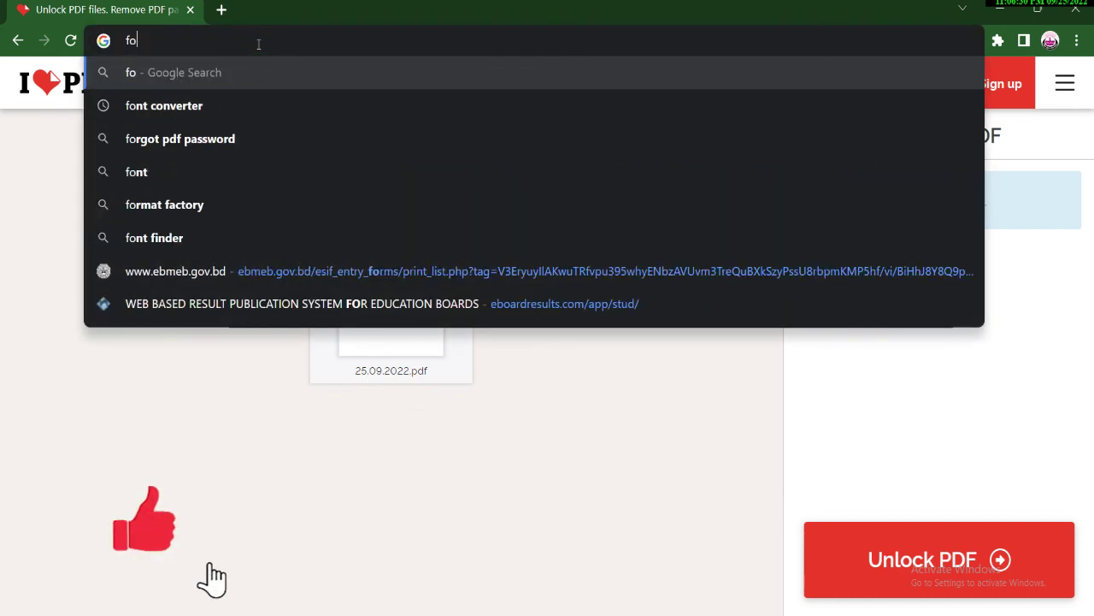
type("xi")
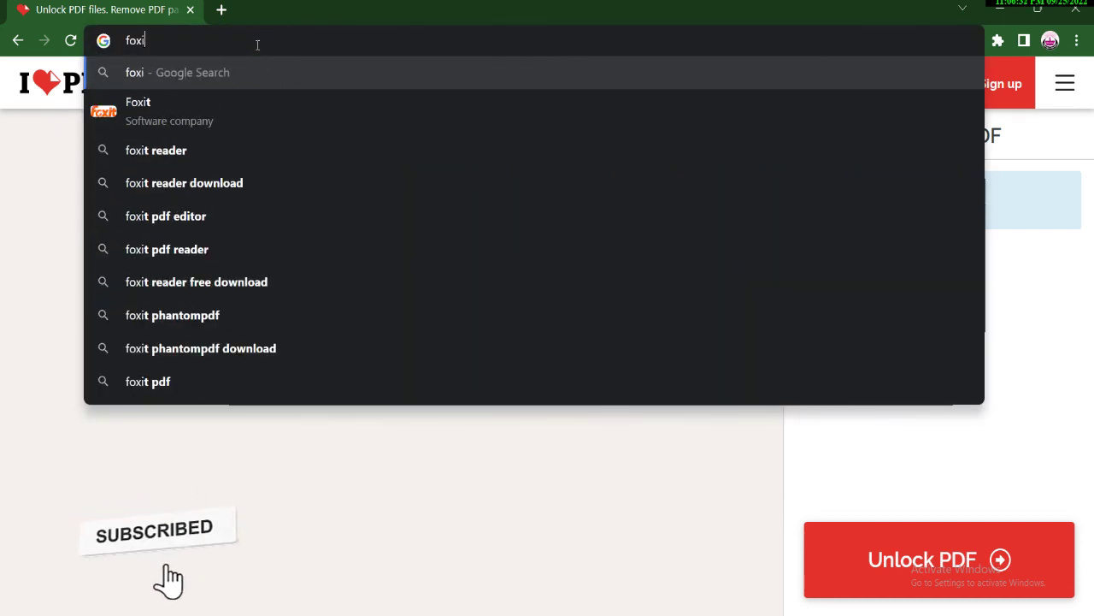
left_click(237, 183)
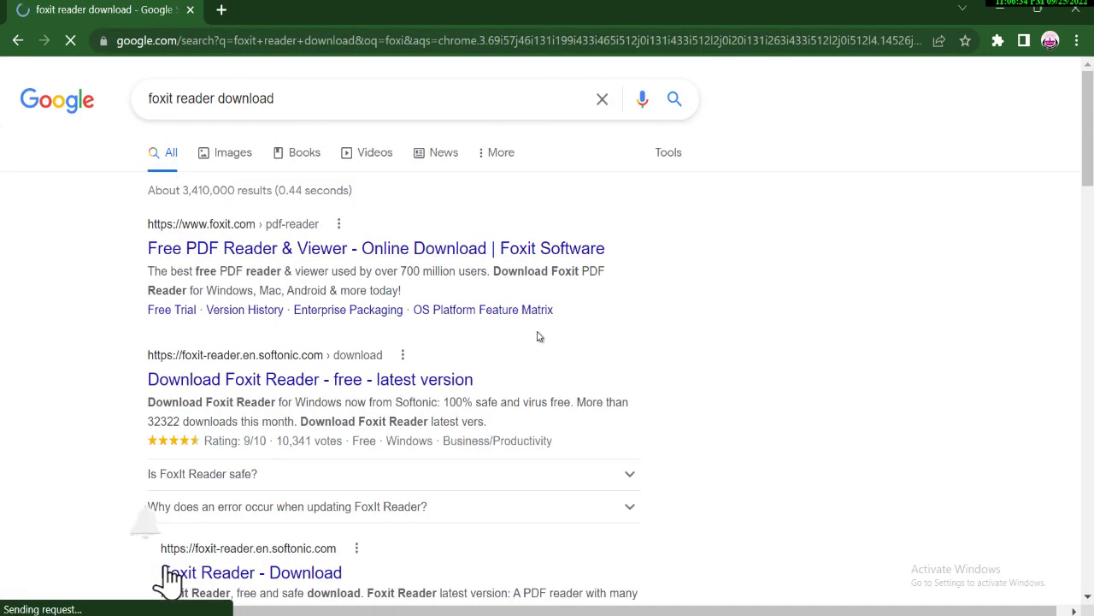
right_click(252, 249)
left_click(321, 260)
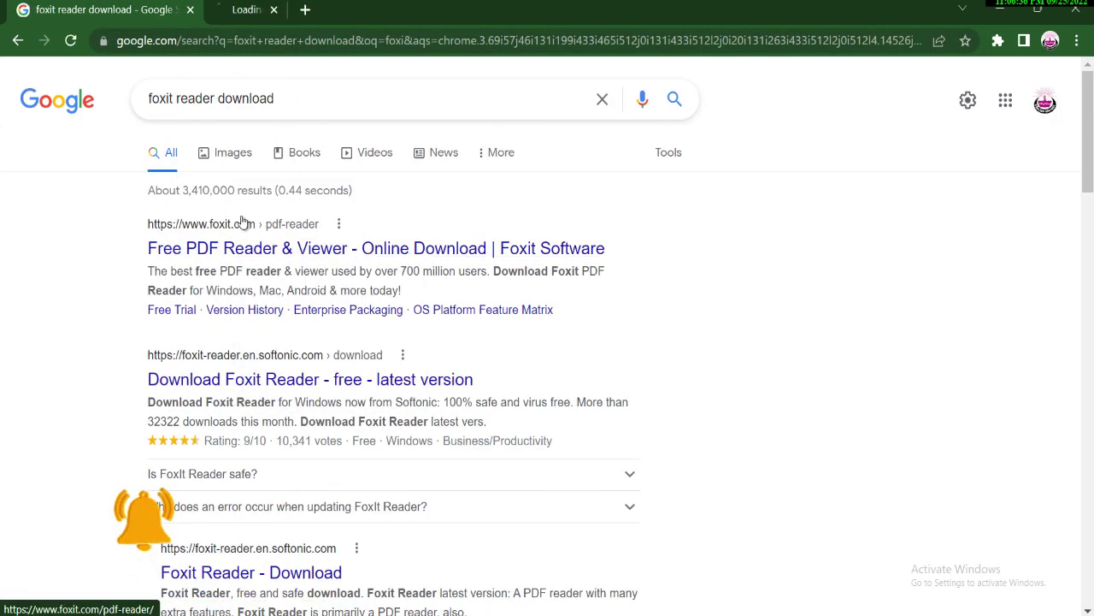
left_click(270, 12)
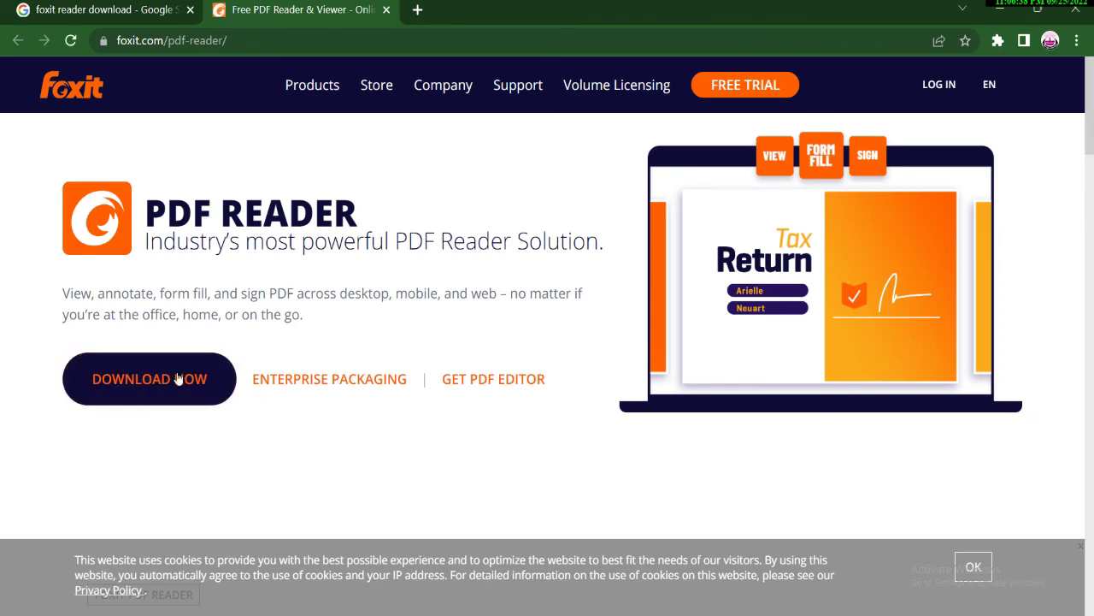
left_click(143, 11)
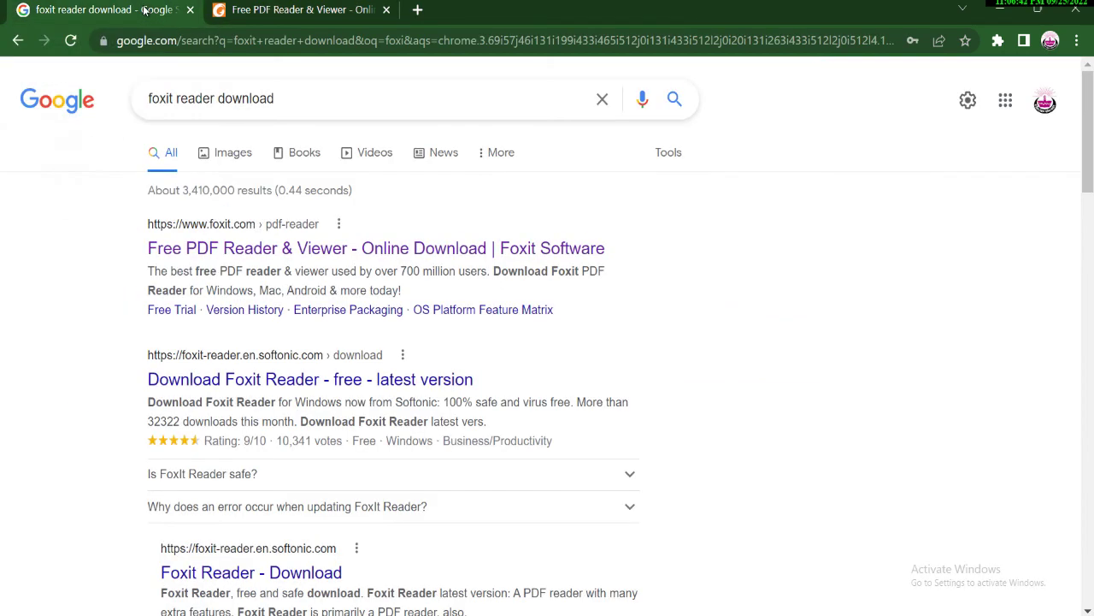
left_click(257, 39)
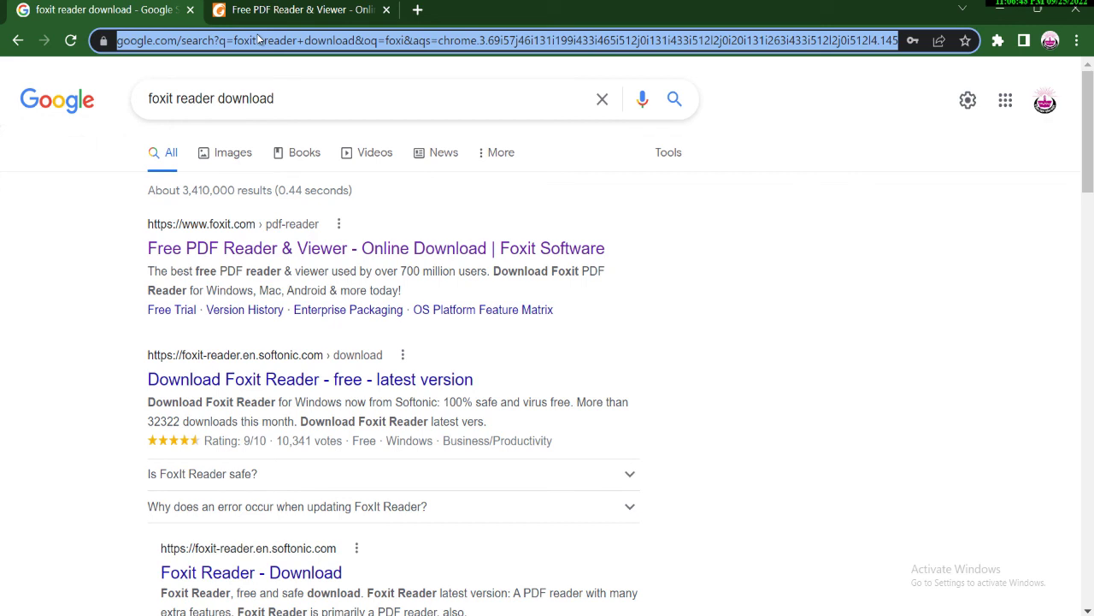
Search 'repair pdf', load 25.09.2022.pdf into iLovePDF's Repair PDF tool, and start the repair.
type("r")
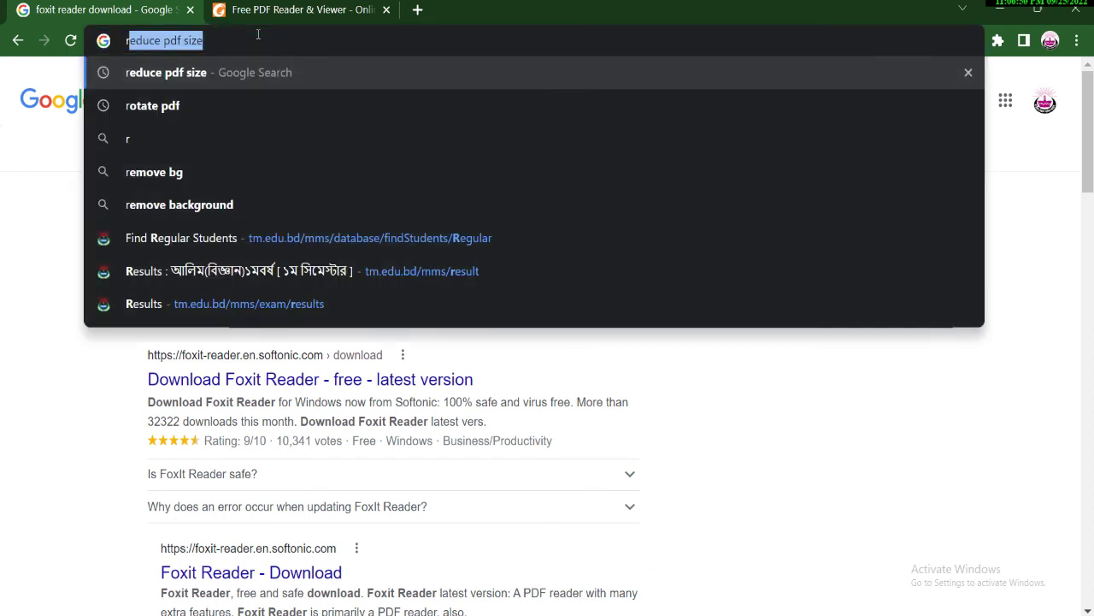
type("epai")
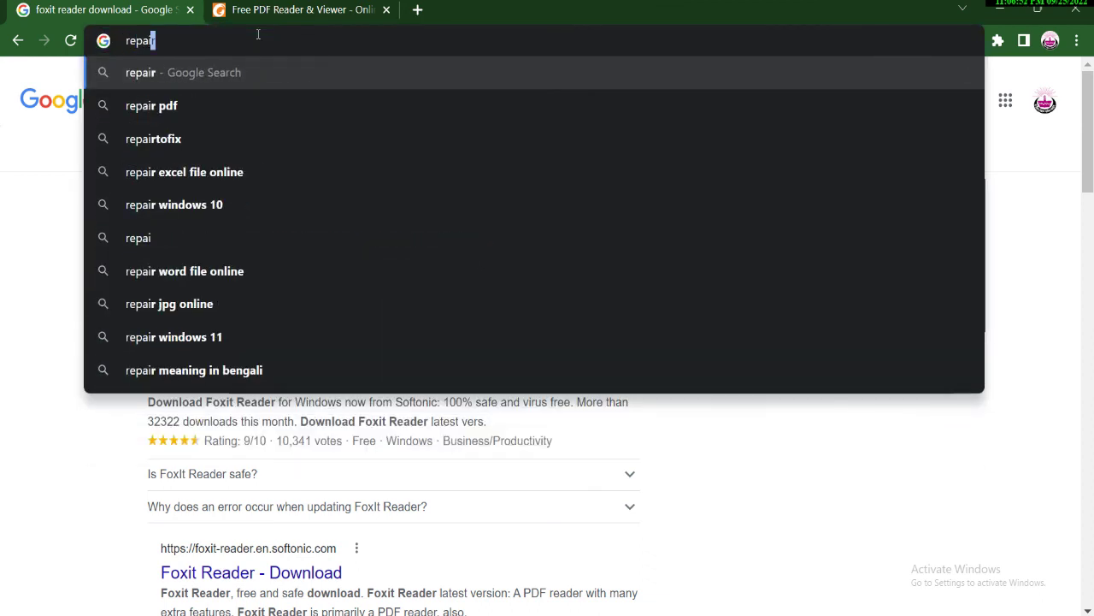
left_click(173, 105)
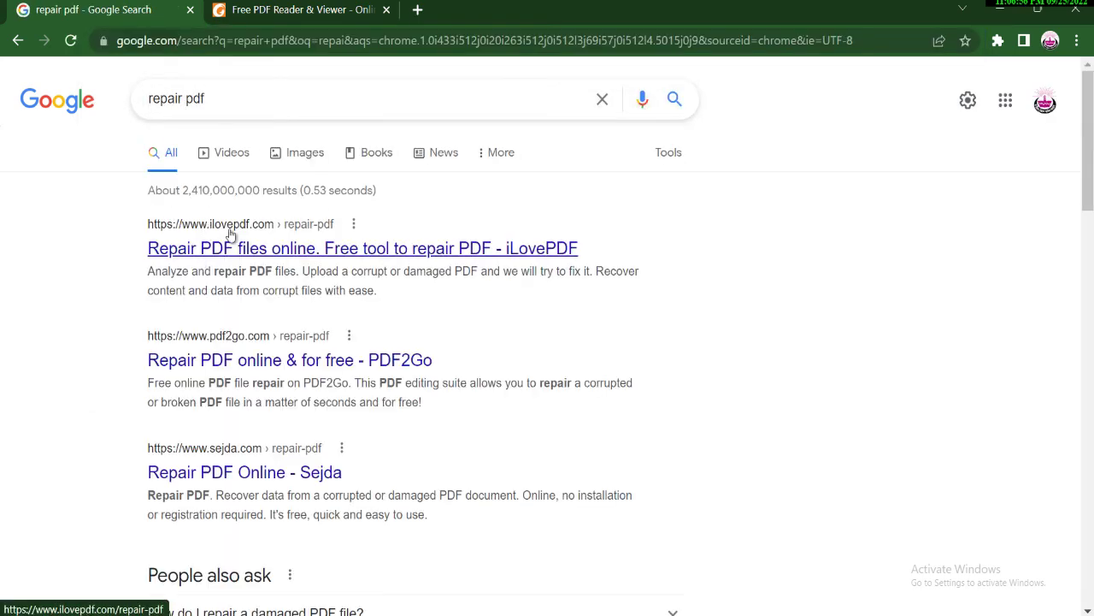
left_click(238, 255)
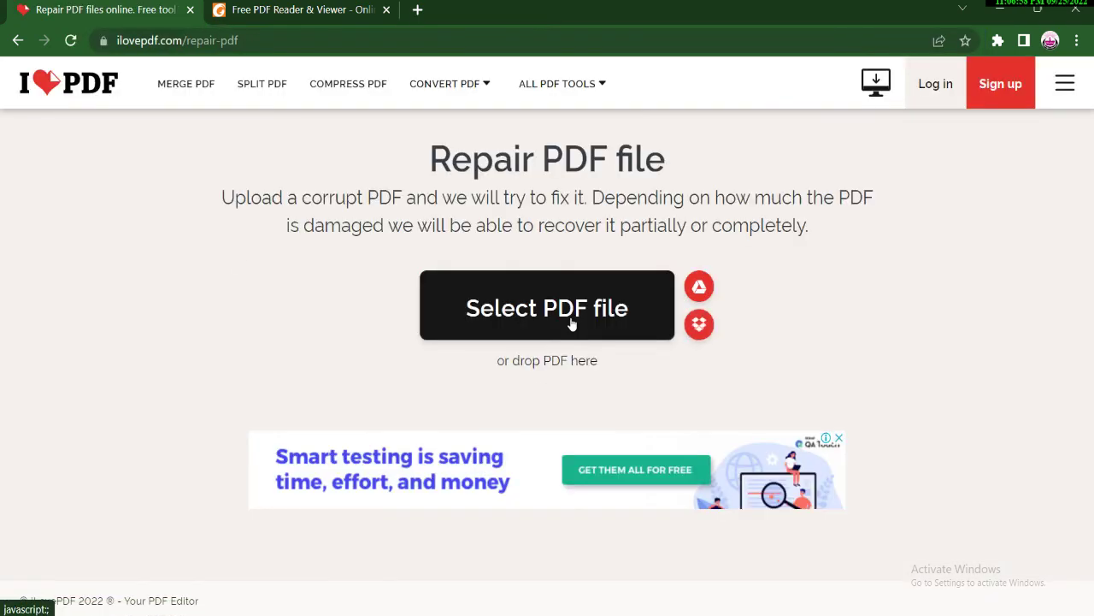
left_click(552, 311)
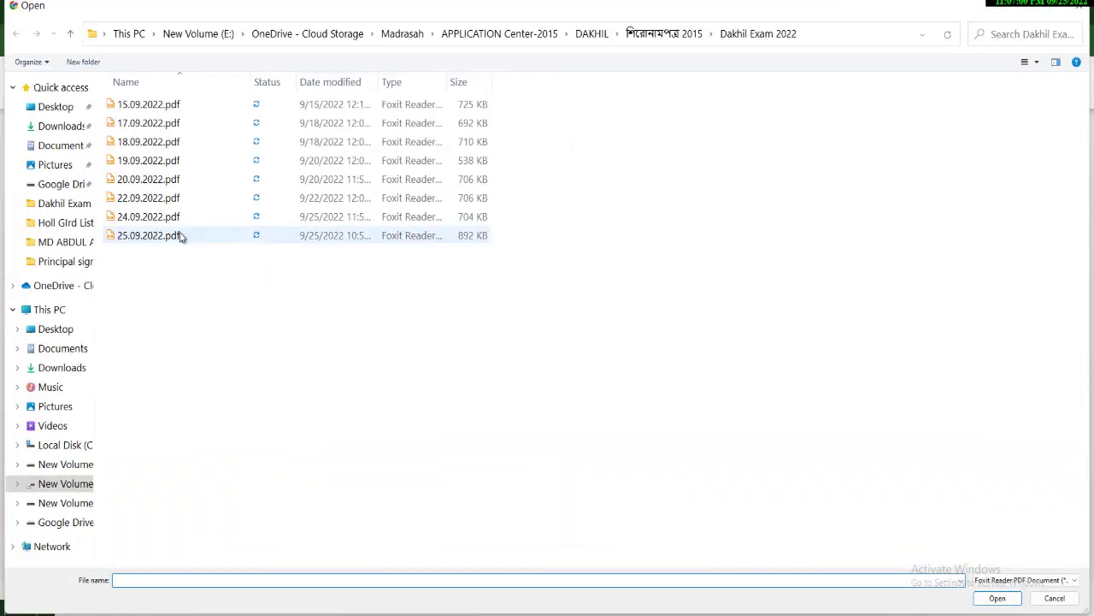
double_click(250, 236)
left_click(931, 571)
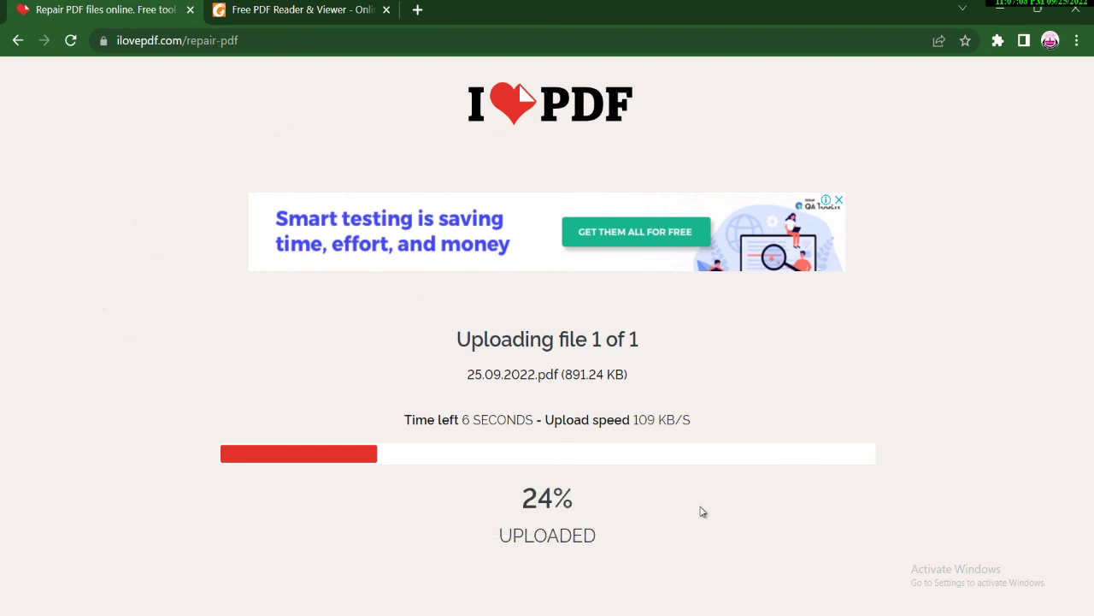
mouse_move(723, 615)
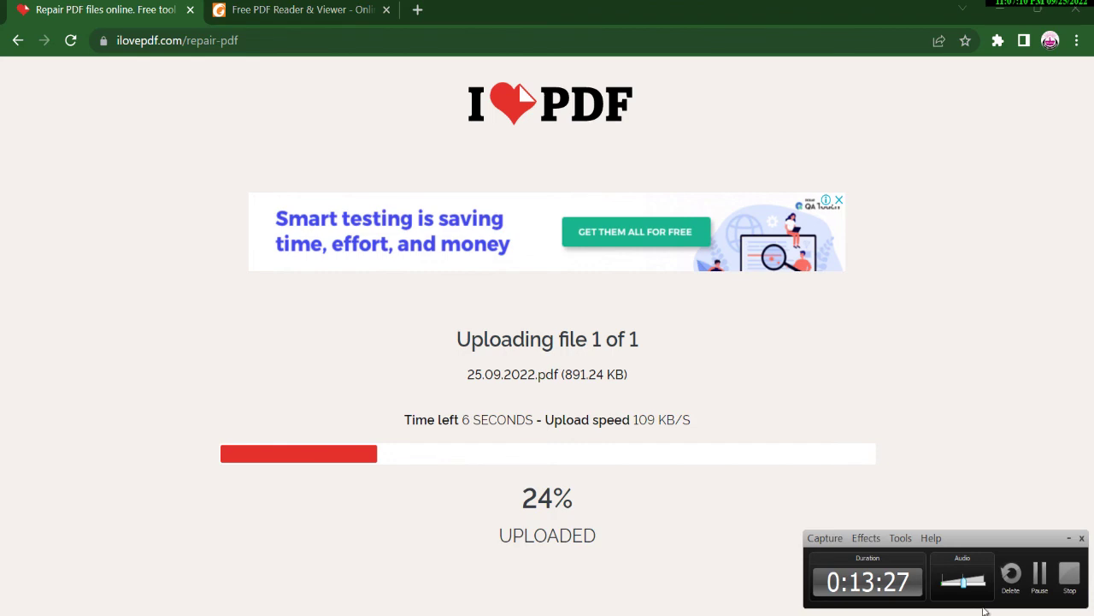